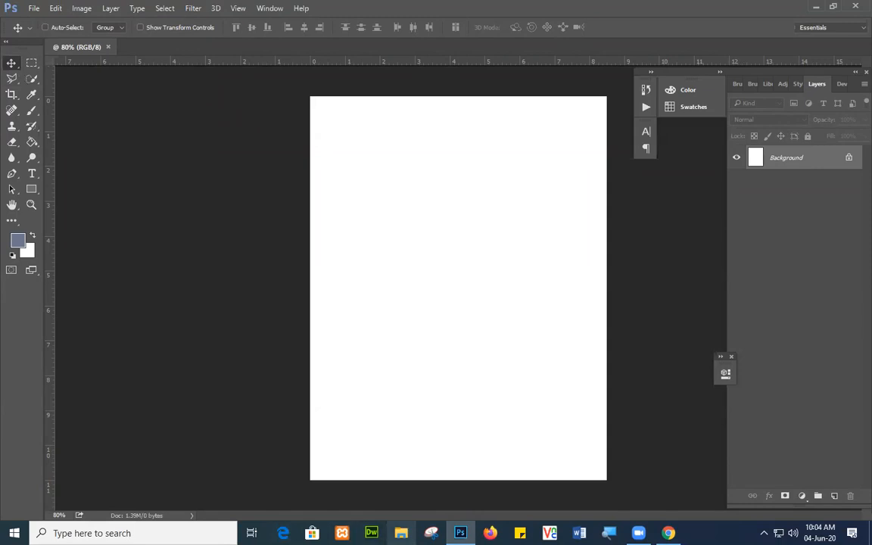
- Switch to File Explorer and open the wd subfolder stored on New Volume (E:)
left_click(401, 533)
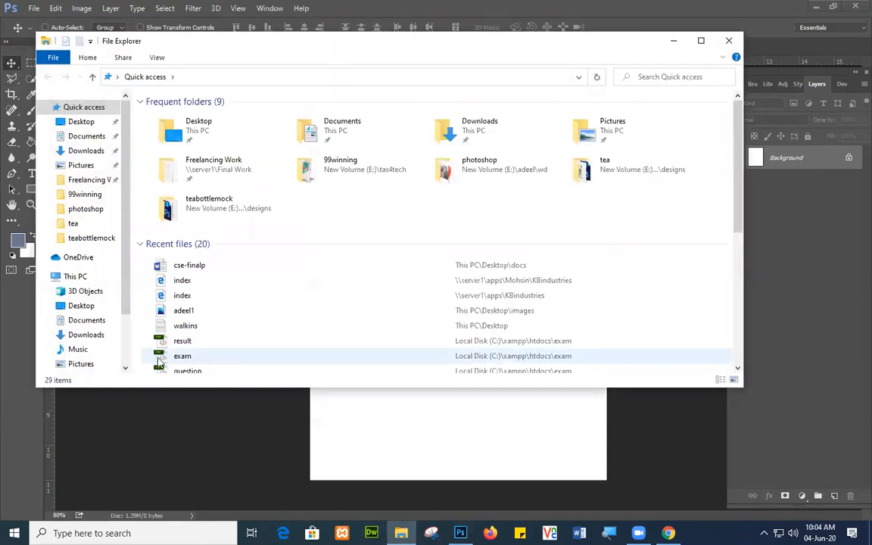
scroll(121, 299, "down", 2)
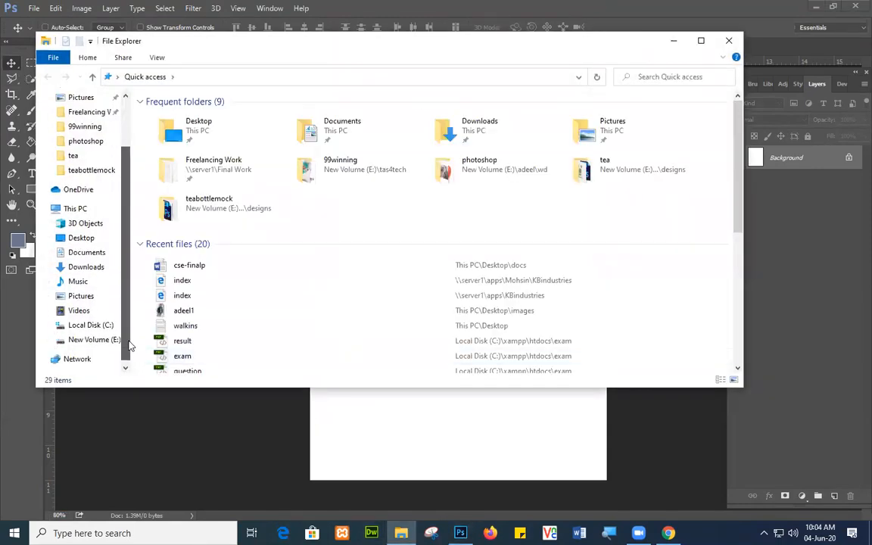
left_click(98, 343)
left_click(178, 281)
key("a")
key("a")
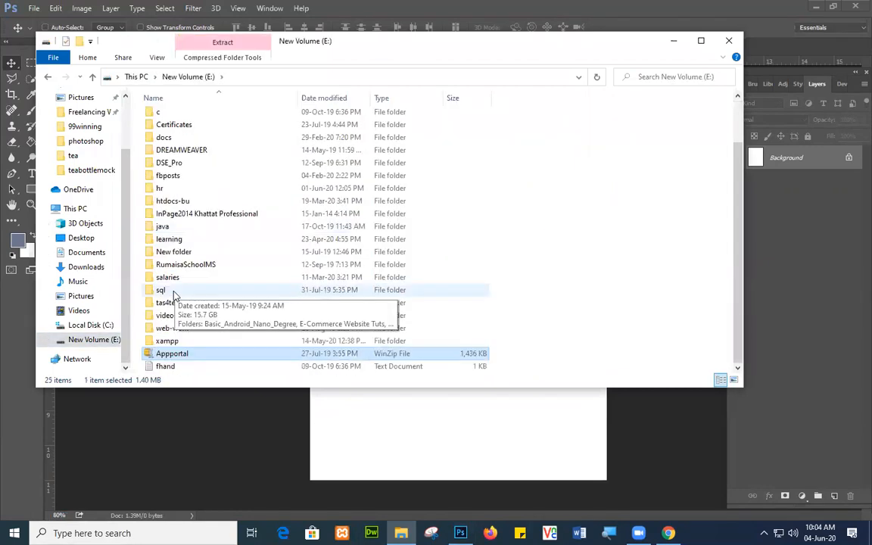
double_click(167, 119)
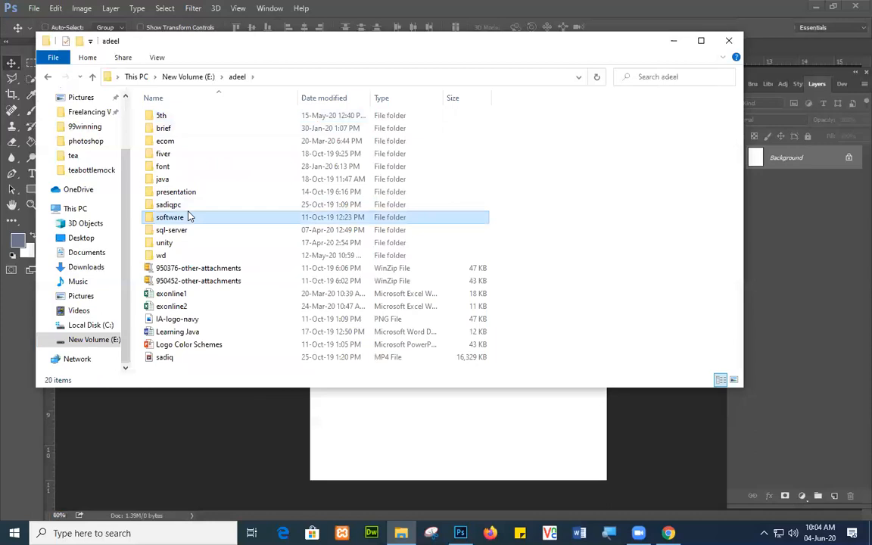
double_click(172, 256)
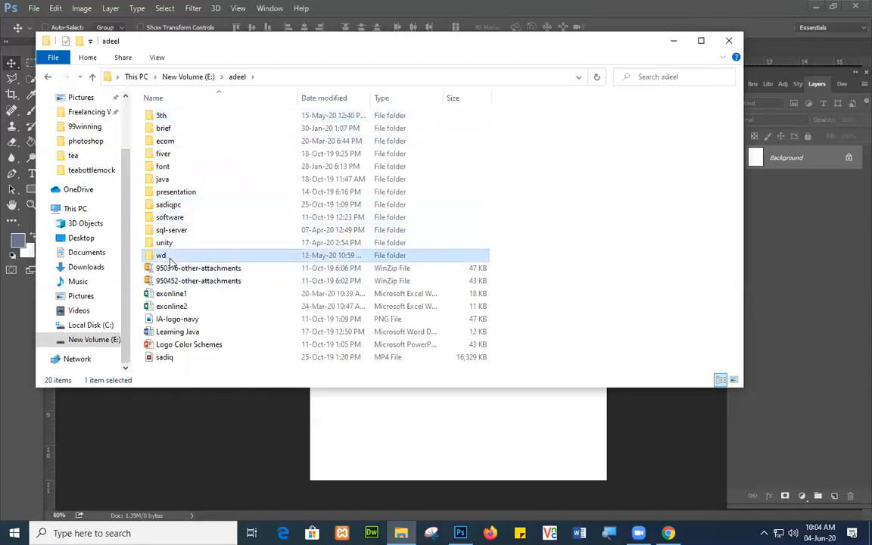
- Locate the photoshop folder inside wd and open it
left_click(389, 237)
scroll(394, 250, "down", 3)
scroll(397, 263, "down", 3)
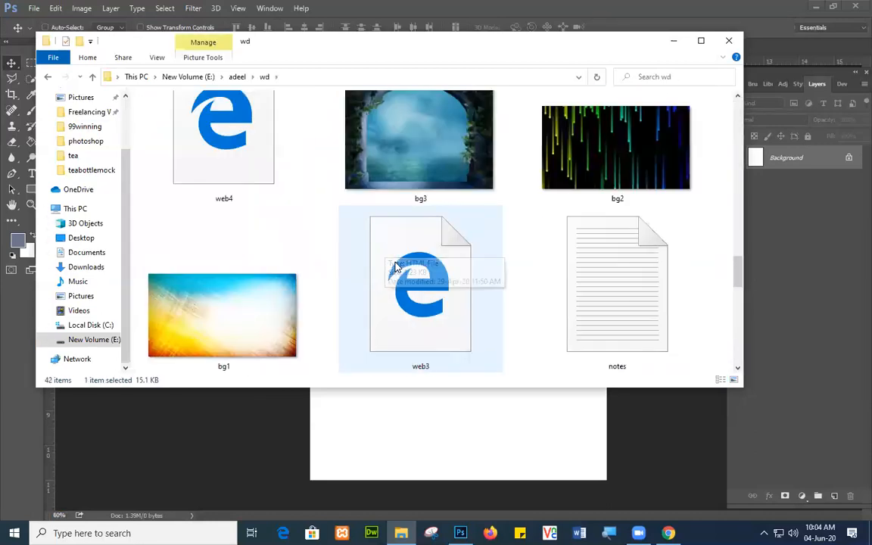
left_click(411, 265)
key("Down")
key("Down")
key("Down")
key("Up")
key("Right")
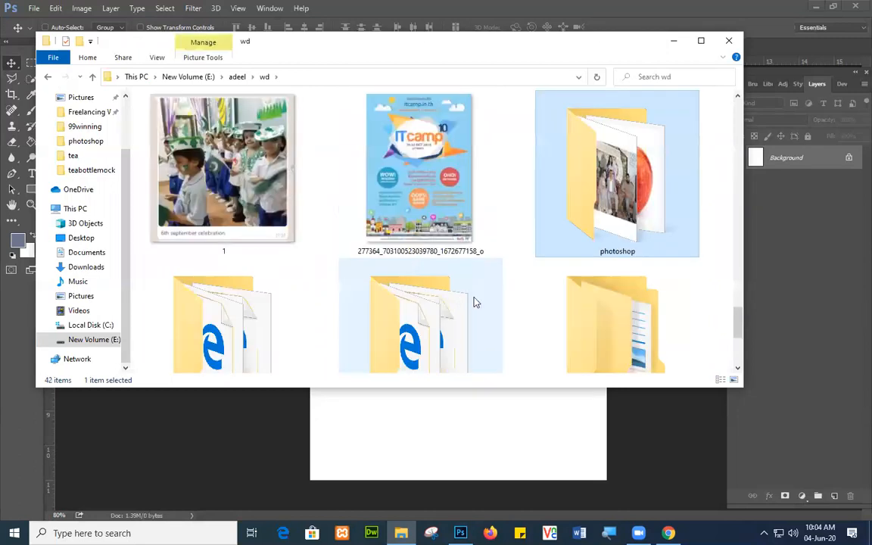
key("p")
key("p")
key("p")
key("p")
key("p")
key("p")
key("p")
key("p")
double_click(627, 210)
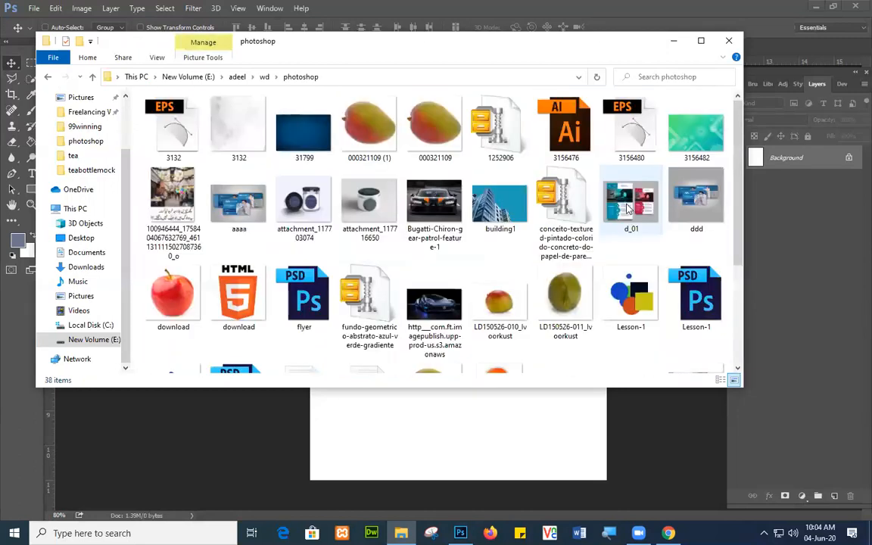
- Examine the thumbnails in the photoshop folder for a design to use as reference
scroll(419, 273, "down", 3)
scroll(420, 277, "up", 3)
scroll(422, 279, "down", 3)
scroll(422, 280, "up", 3)
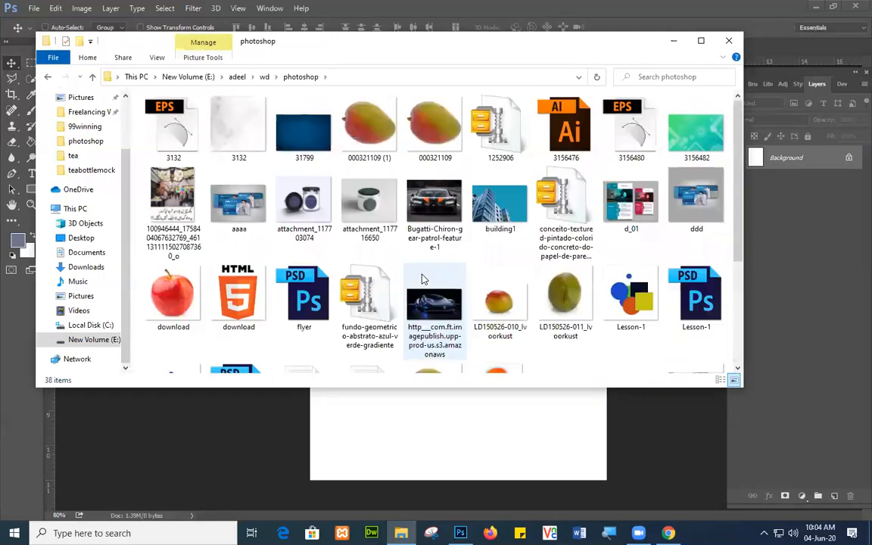
scroll(422, 280, "down", 3)
scroll(423, 280, "up", 3)
scroll(422, 281, "down", 3)
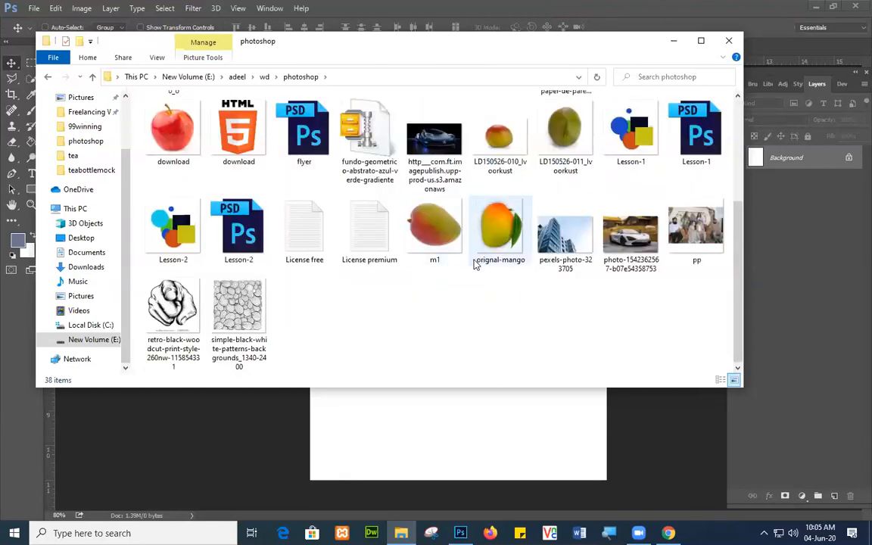
scroll(475, 267, "up", 3)
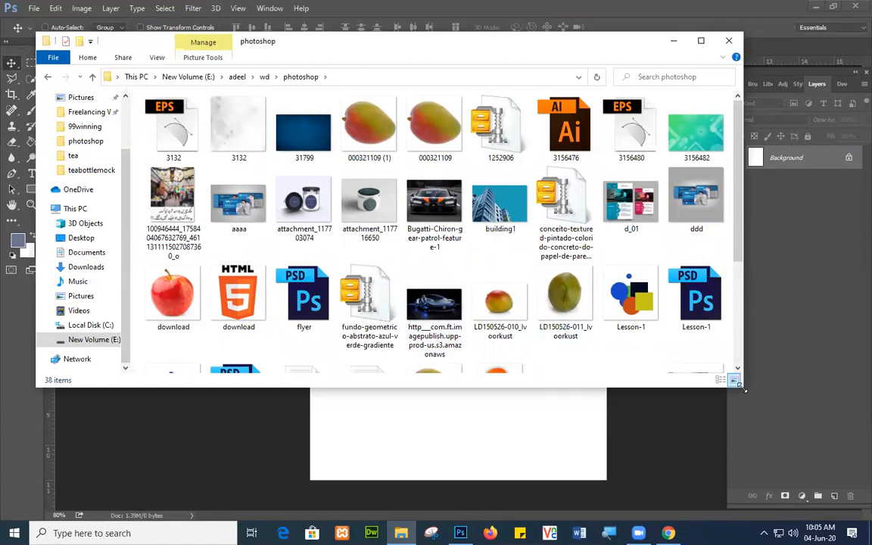
- Enlarge the folder window and list its files in Details view with a wider Name column, sorted by type
left_click_drag(745, 390, 838, 512)
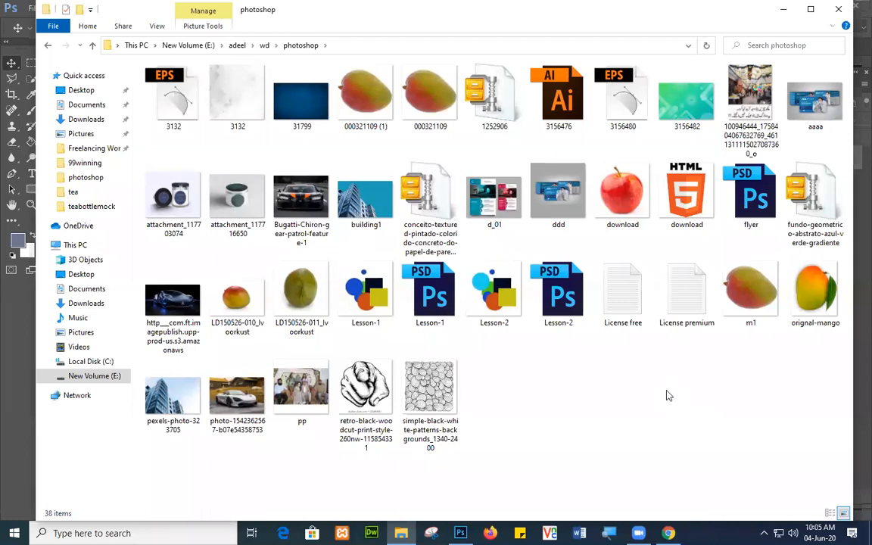
left_click(156, 26)
left_click(300, 57)
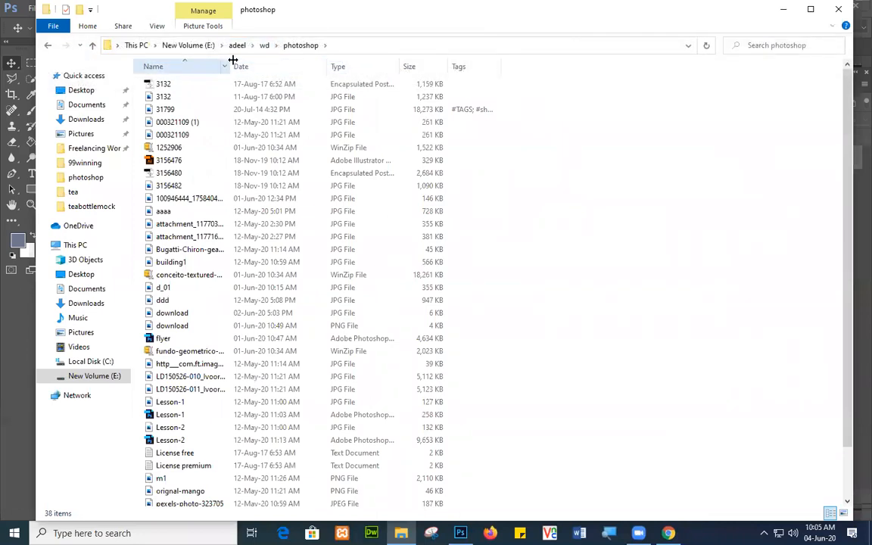
left_click_drag(234, 66, 342, 66)
left_click(485, 68)
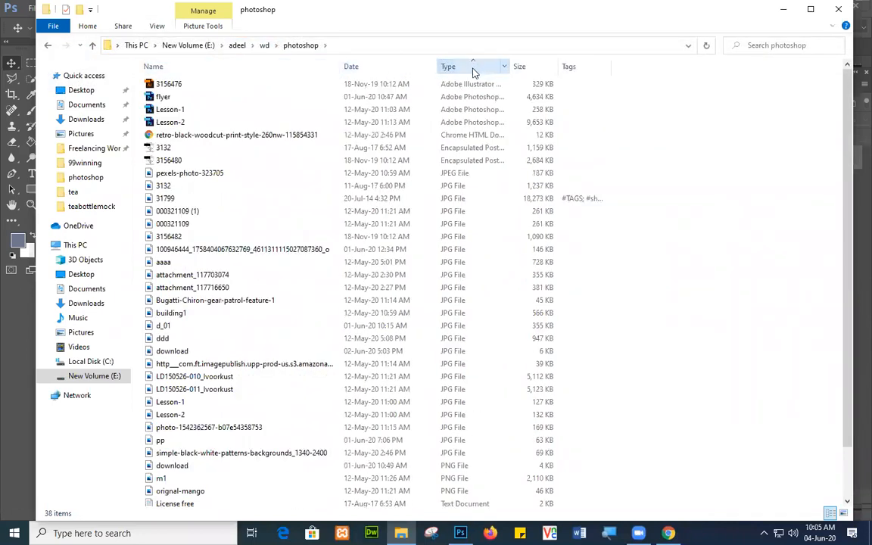
scroll(291, 236, "down", 2)
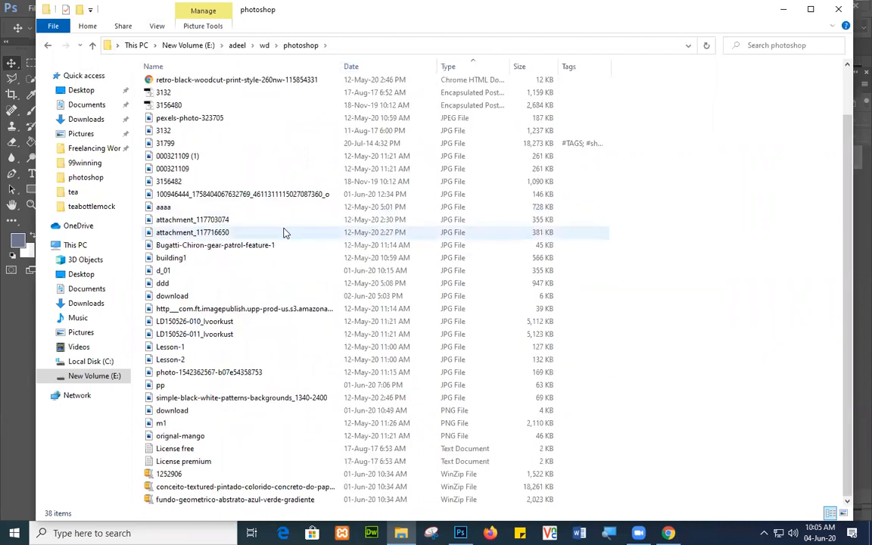
scroll(284, 234, "up", 2)
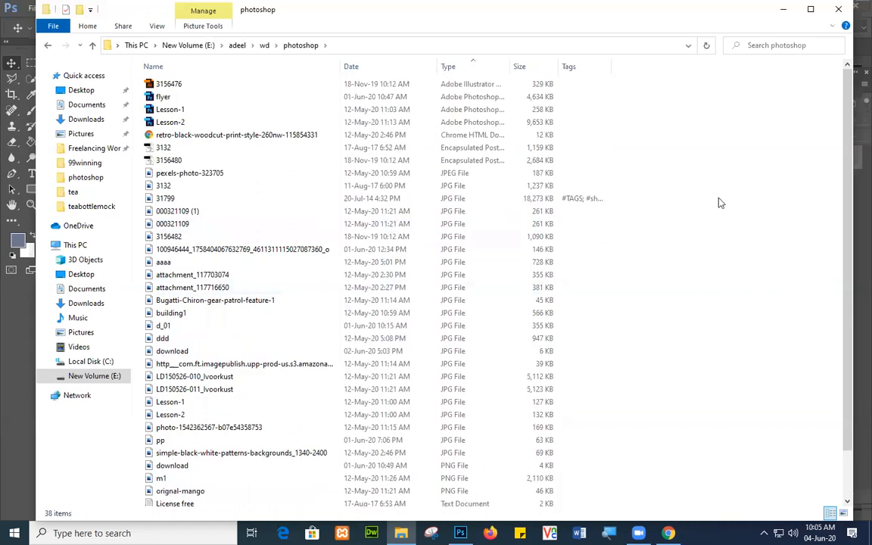
- Show the photoshop folder's files as extra large icons and look through the images
left_click(31, 68)
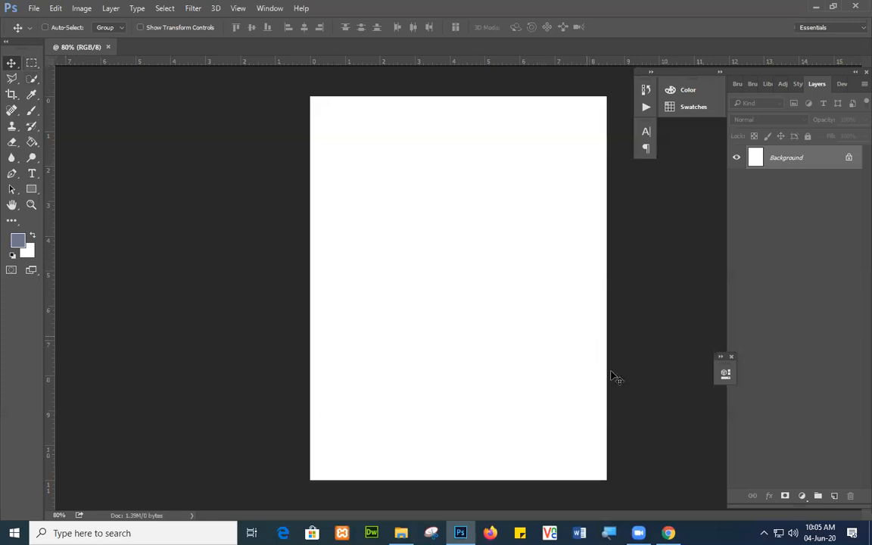
key("alt+Tab")
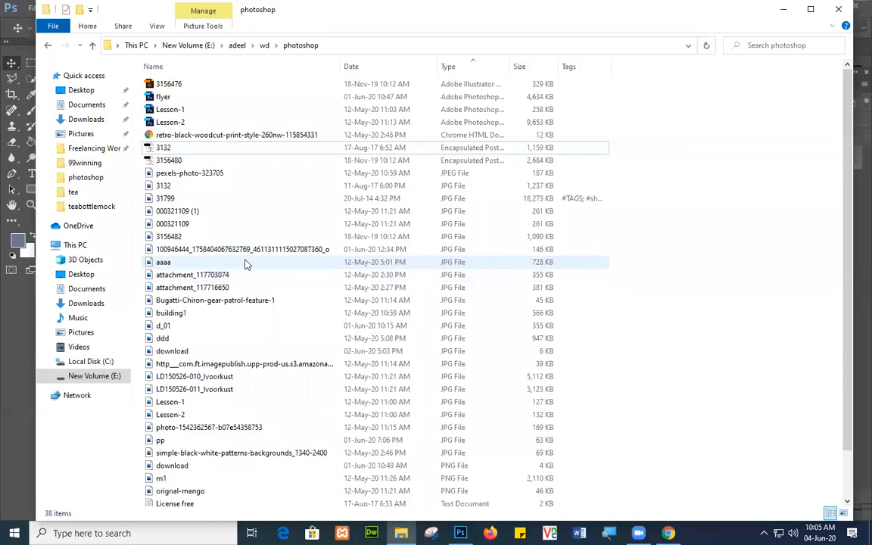
left_click(156, 25)
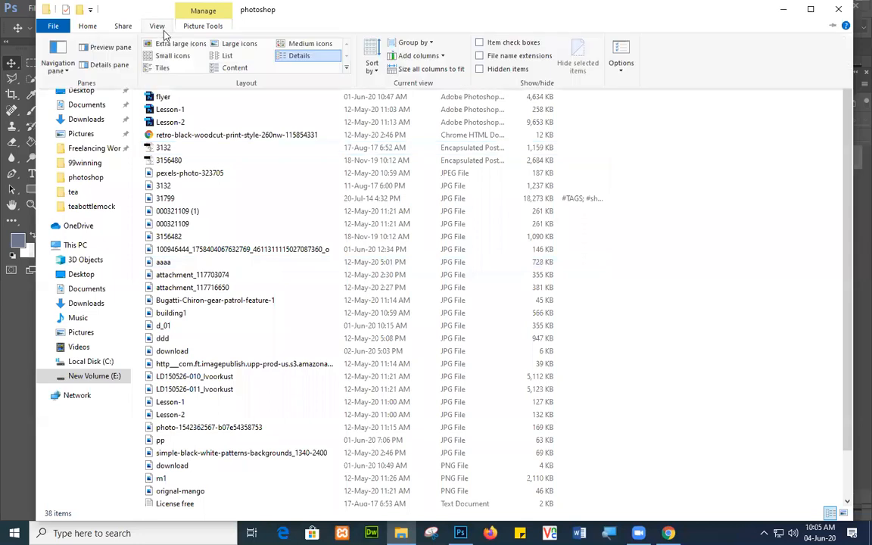
left_click(173, 42)
left_click(350, 262)
scroll(351, 262, "down", 5)
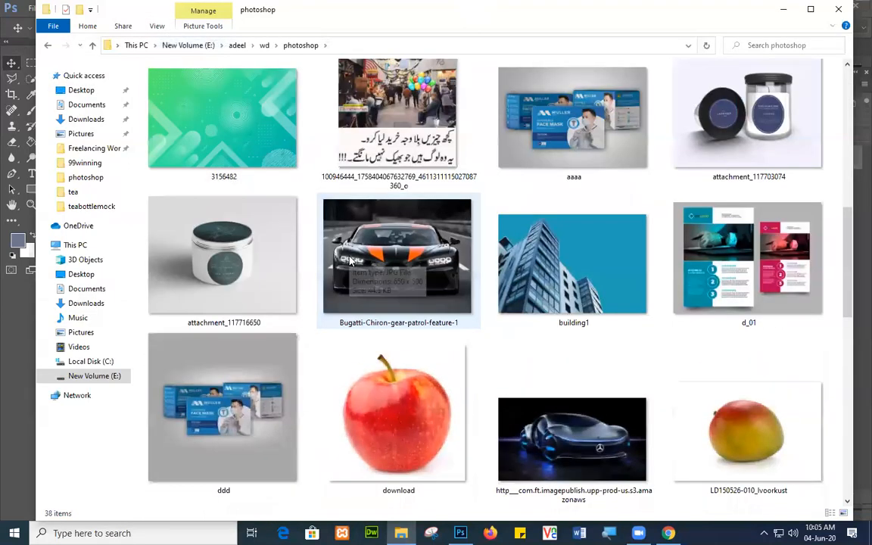
scroll(350, 261, "down", 4)
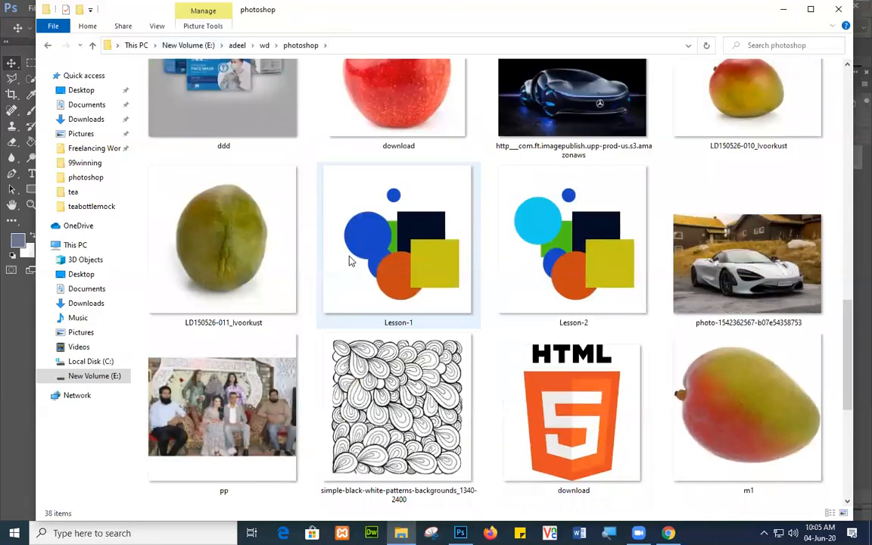
scroll(350, 261, "up", 5)
scroll(351, 262, "down", 3)
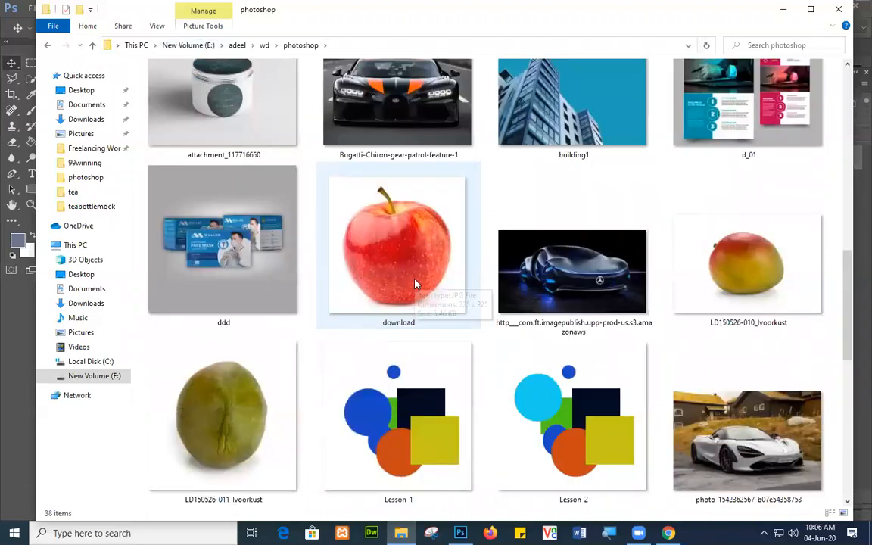
- Preview the flyer image d_01 and open it in Photoshop as a separate document
double_click(712, 125)
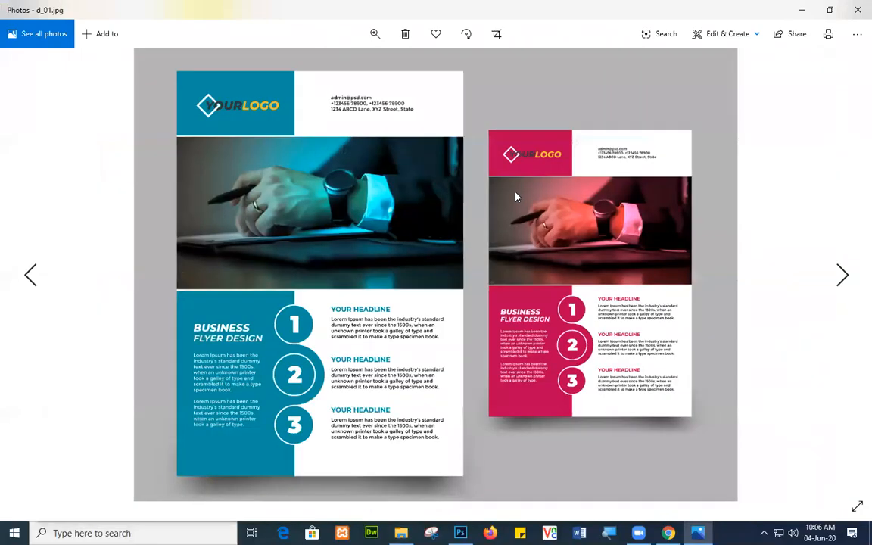
left_click(802, 11)
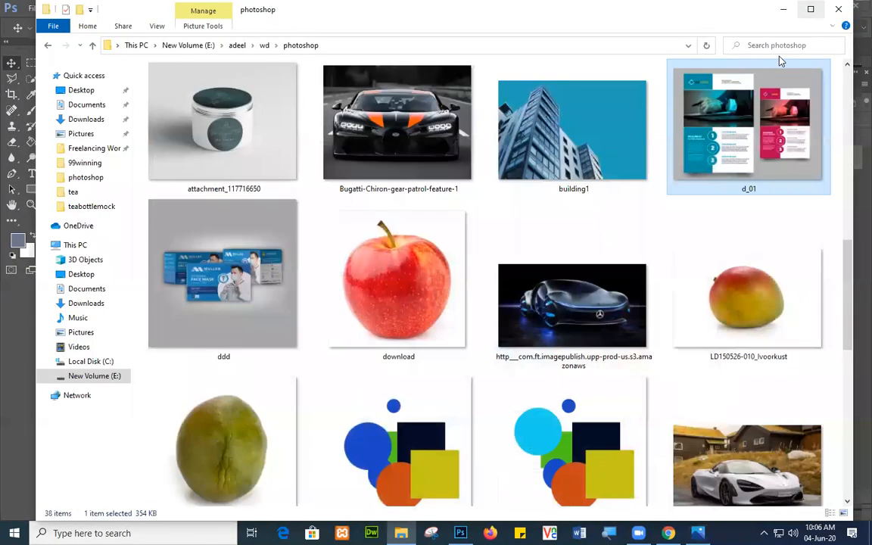
left_click_drag(780, 60, 356, 44)
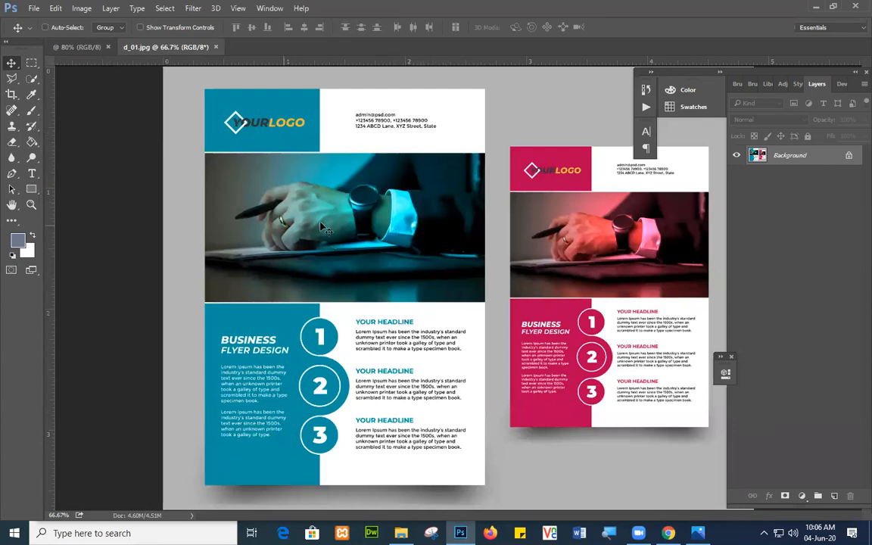
- Copy the hand photo of the teal flyer in d_01.jpg with a rectangular selection and paste it into the blank document
left_click(70, 46)
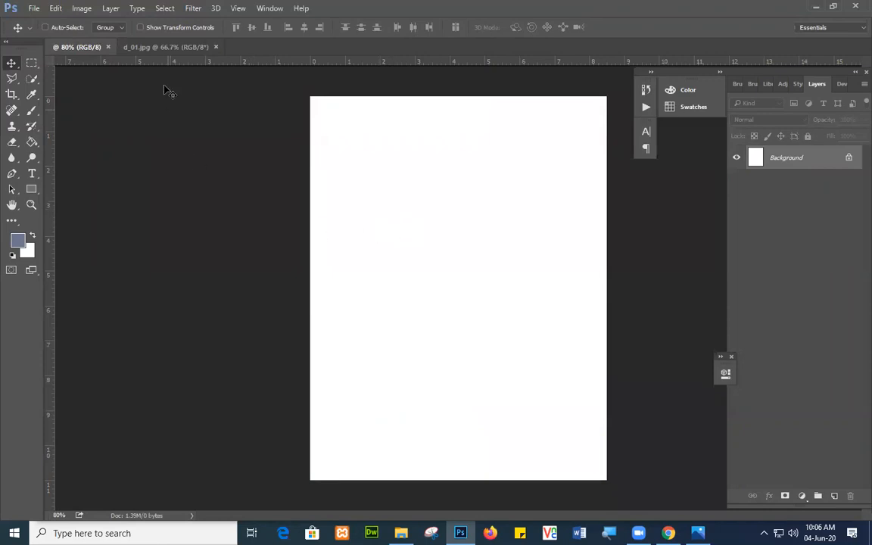
left_click(162, 48)
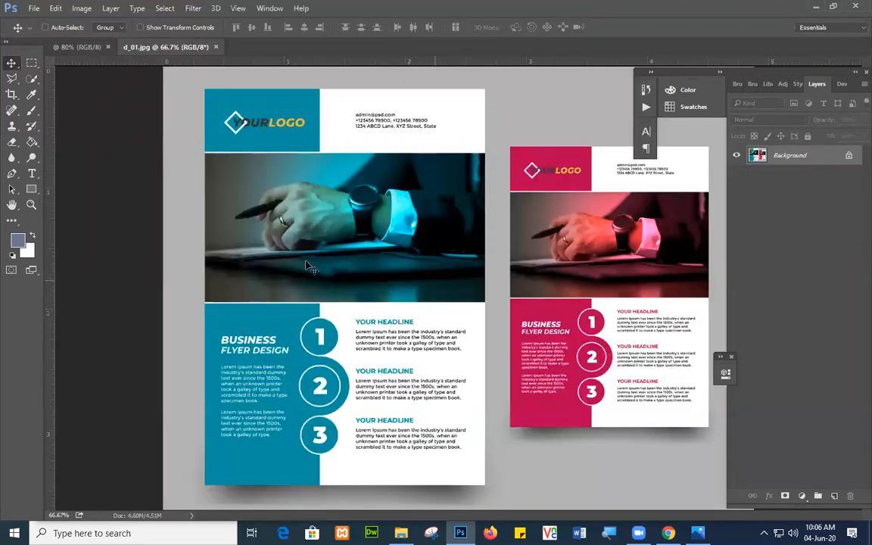
left_click(31, 64)
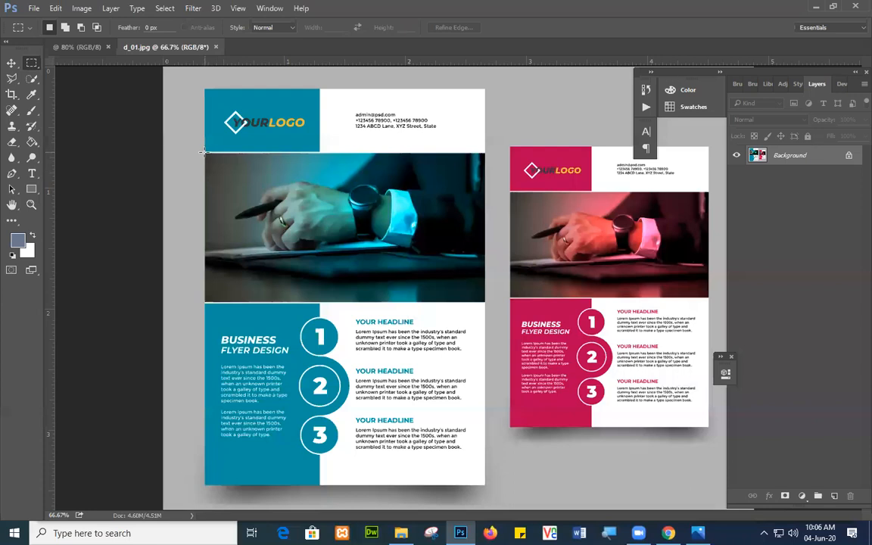
left_click_drag(205, 154, 485, 302)
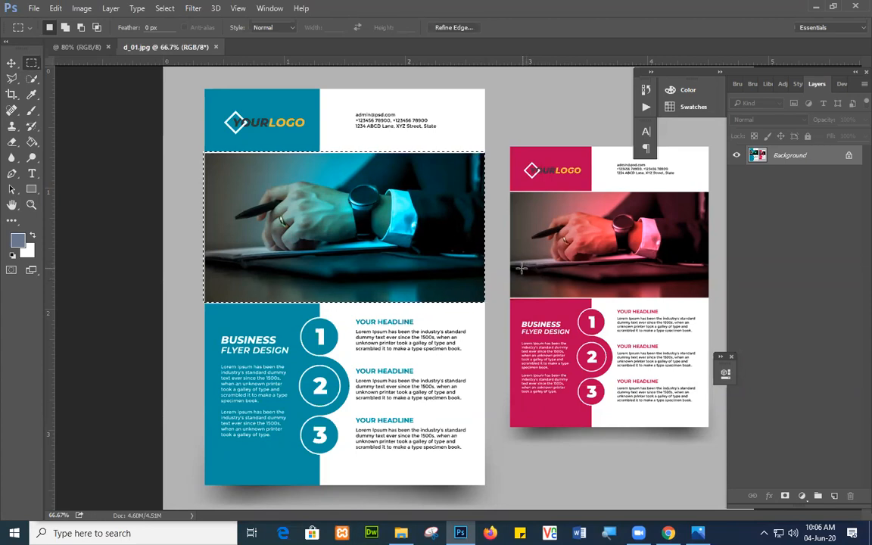
left_click(73, 47)
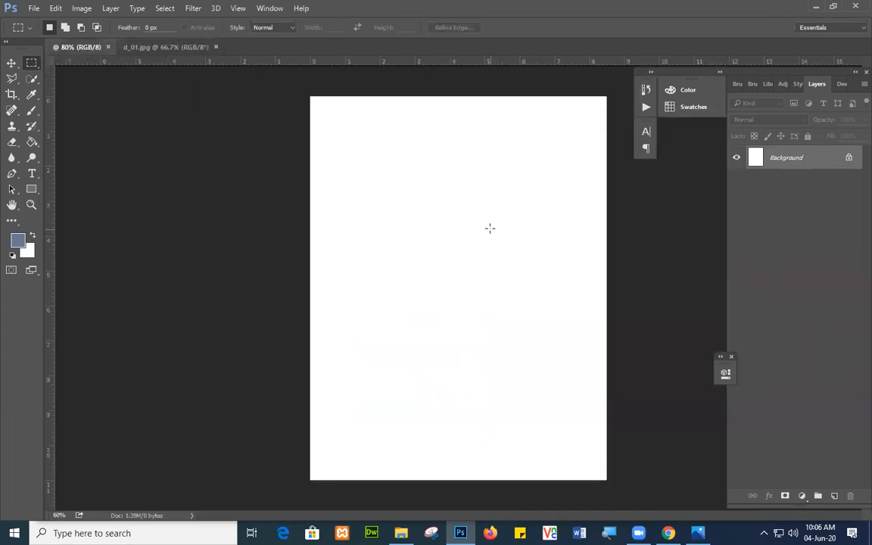
key("ctrl+v")
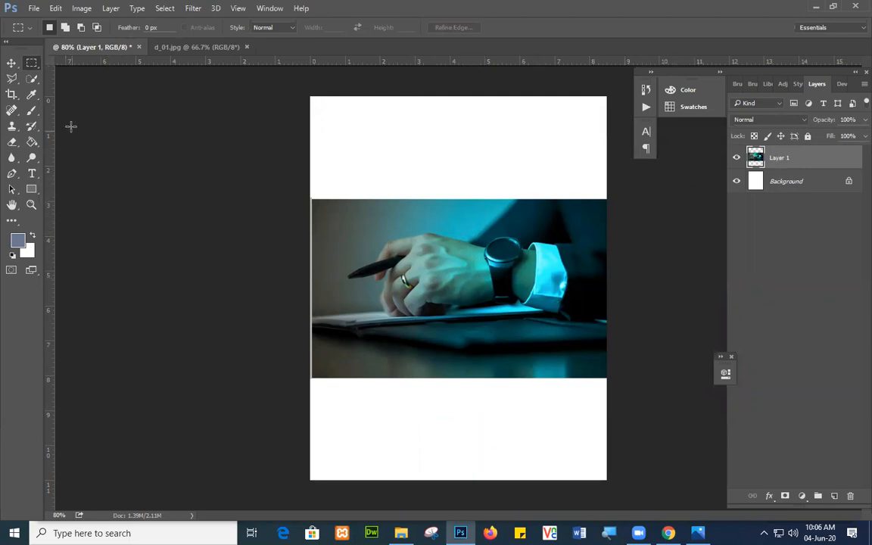
- Move the pasted photo up near the page's upper edge and scale it down to about 96%
left_click(12, 63)
left_click_drag(508, 275, 488, 188)
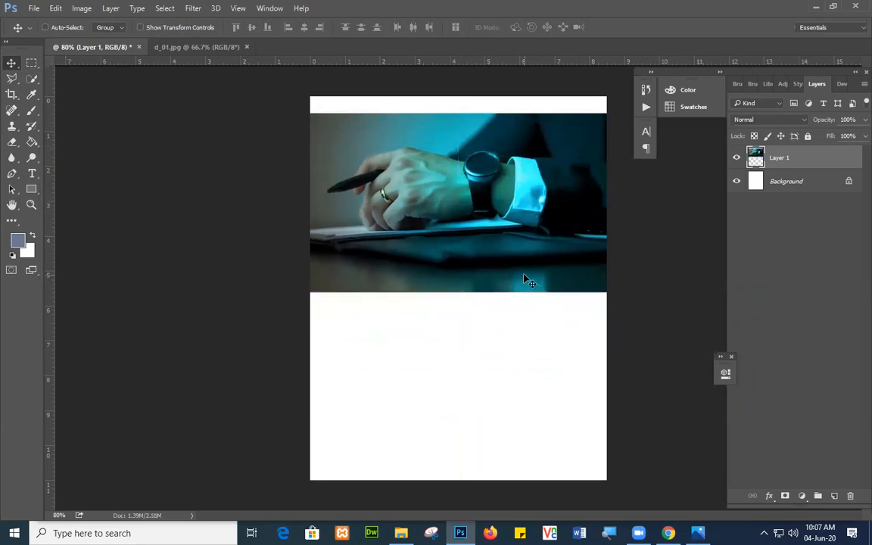
key("ctrl+t")
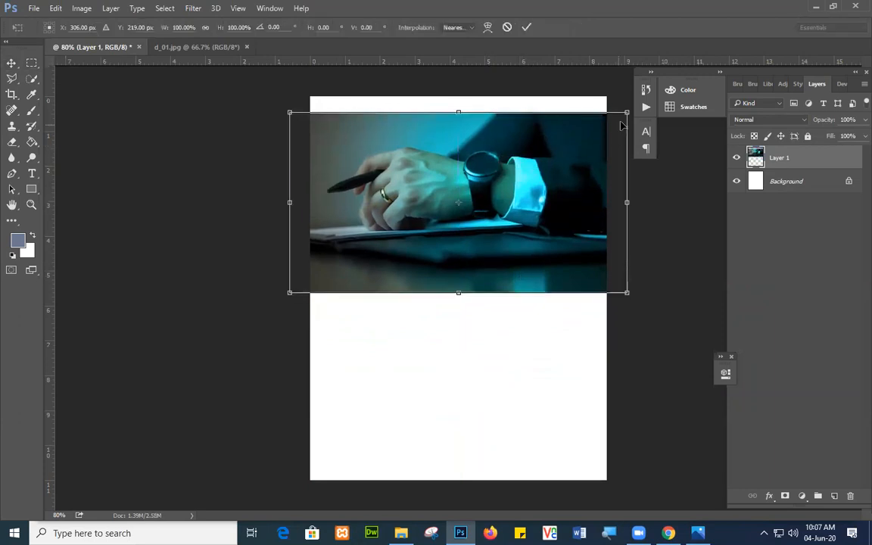
left_click_drag(628, 112, 616, 119)
left_click_drag(539, 192, 546, 187)
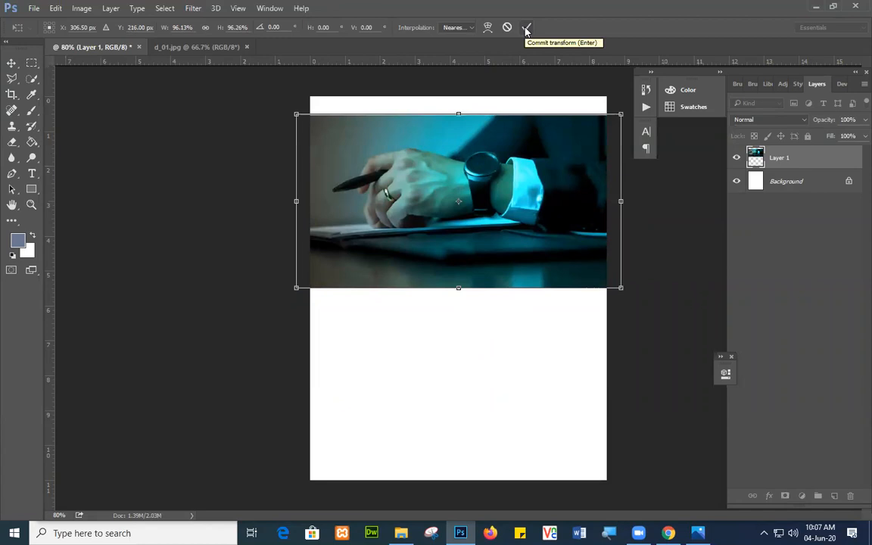
left_click(526, 29)
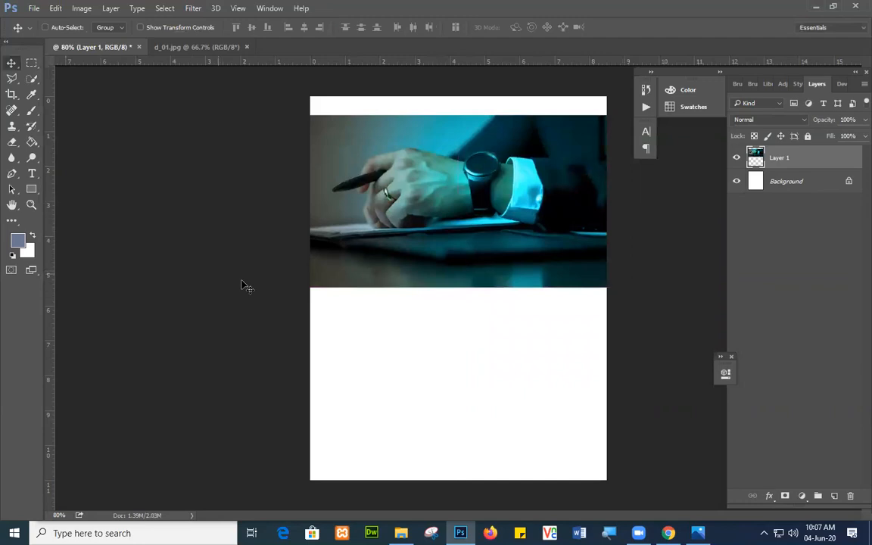
- Copy the number 1 circle from d_01.jpg with an elliptical selection and paste it onto the lower-left part of the flyer document's photo
left_click(156, 42)
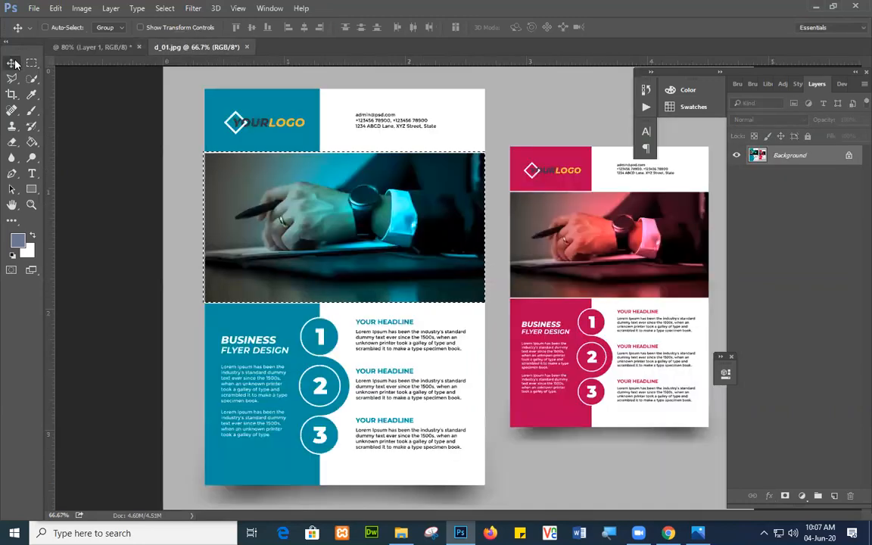
left_click(31, 63)
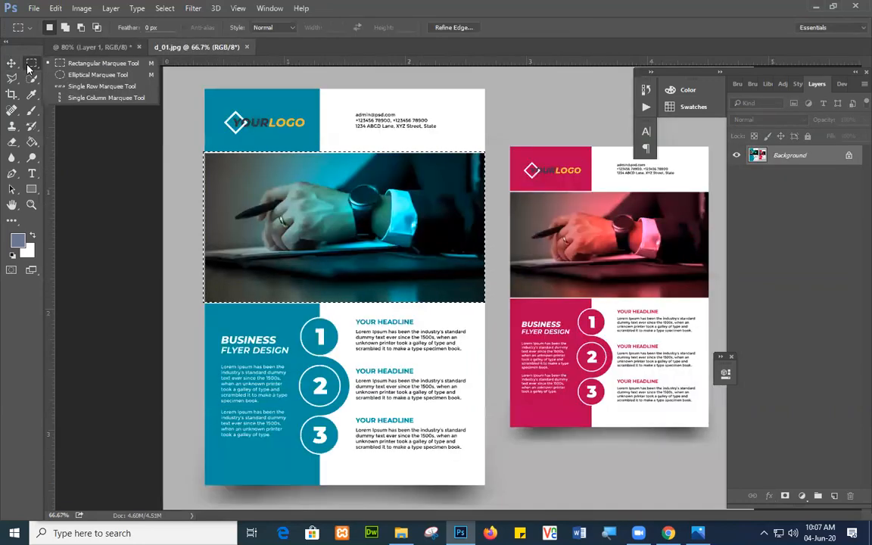
left_click(96, 79)
left_click_drag(310, 329, 337, 355)
key("ctrl+c")
left_click(95, 46)
key("ctrl+v")
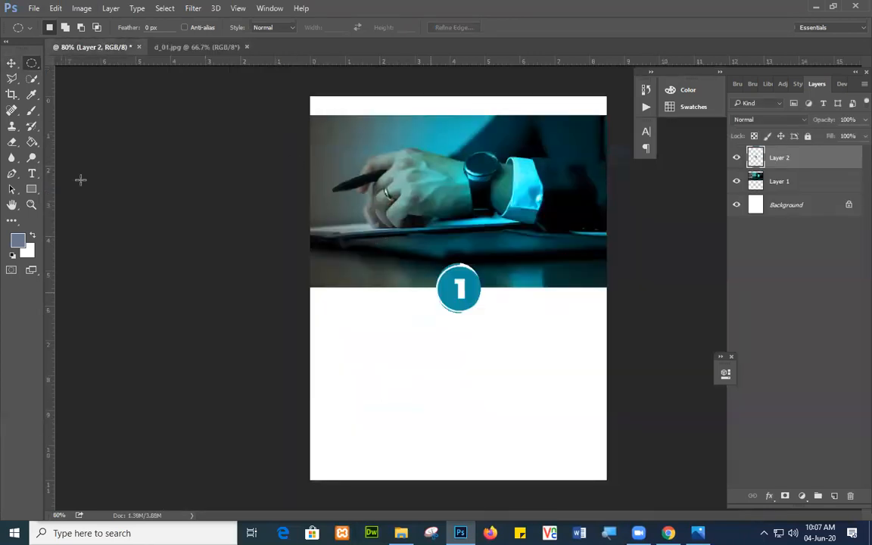
key("v")
left_click_drag(456, 228, 347, 250)
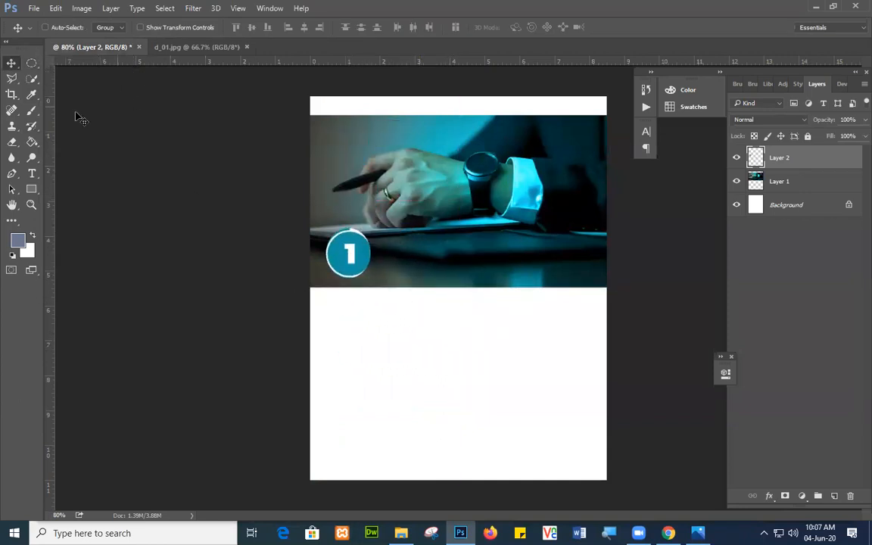
- Try a freehand Lasso selection near the lower edge of the teal flyer's photo in d_01.jpg
left_click(11, 82)
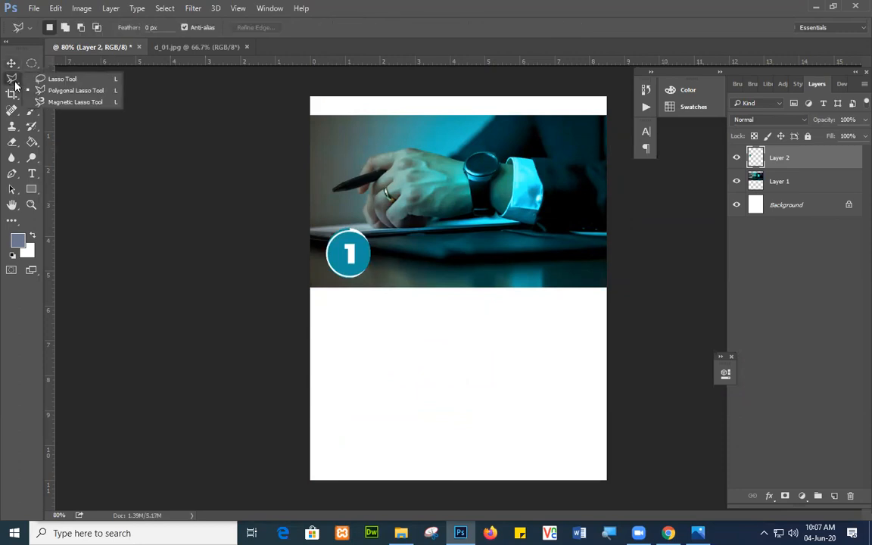
left_click(45, 79)
left_click(45, 80)
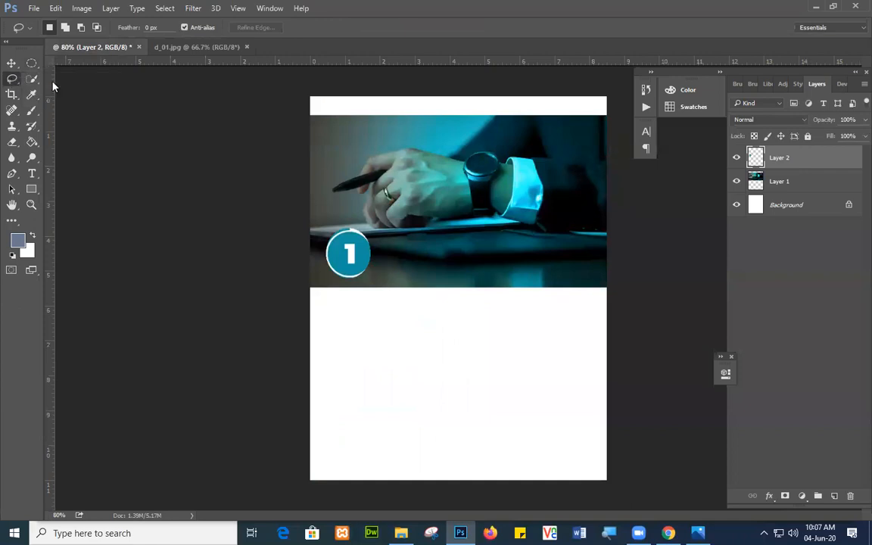
left_click(193, 46)
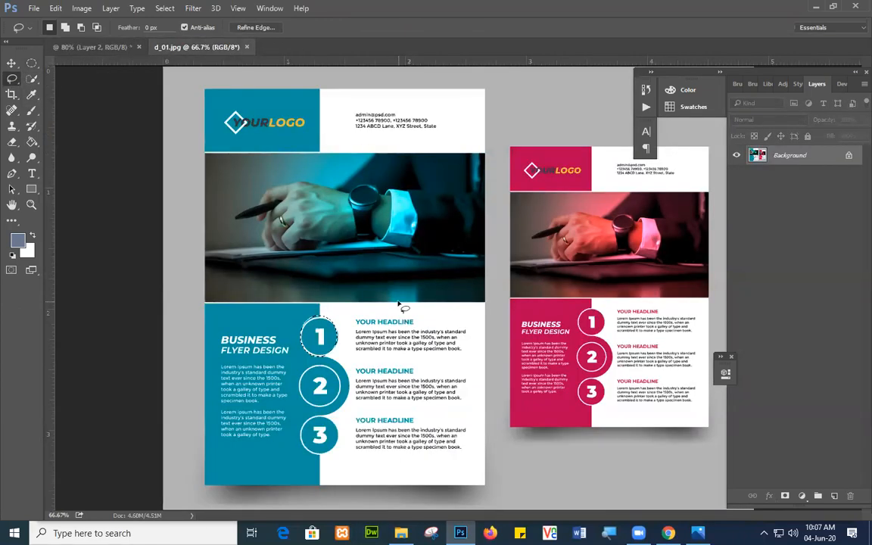
mouse_move(413, 299)
left_mouse_down()
mouse_move(444, 302)
mouse_move(454, 313)
mouse_move(428, 326)
mouse_move(413, 302)
left_mouse_up()
- Clear the selection and outline an irregular Polygonal Lasso selection across the teal flyer's header and the upper part of its photo
right_click(12, 82)
left_click(60, 88)
key("ctrl+d")
left_click(342, 138)
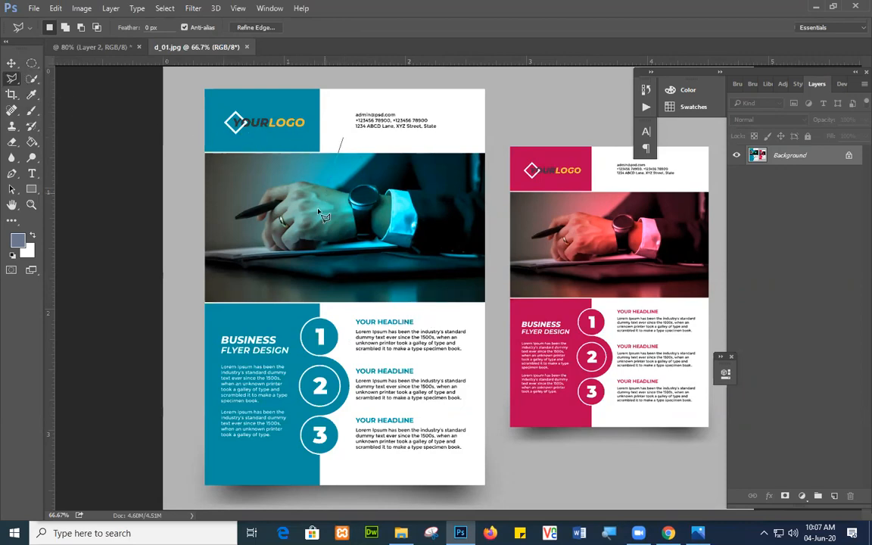
left_click(321, 204)
left_click(463, 210)
left_click(429, 99)
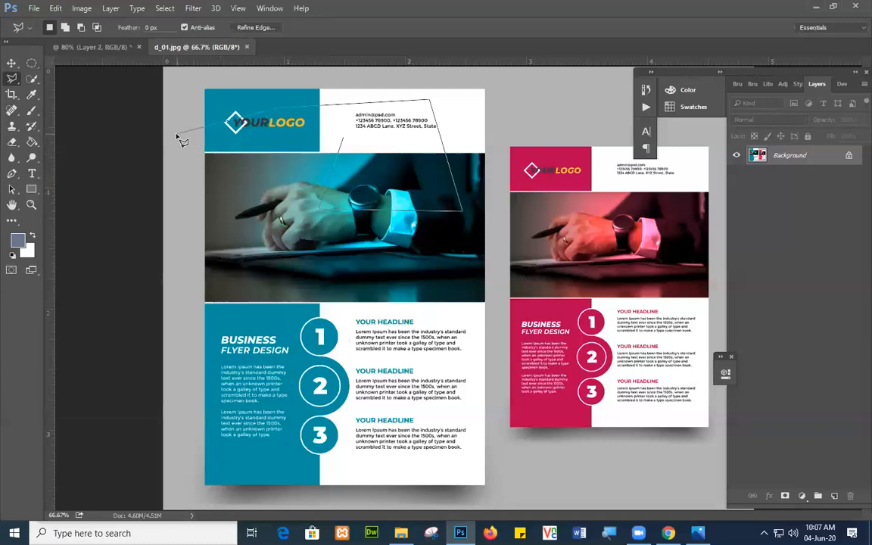
left_click(345, 139)
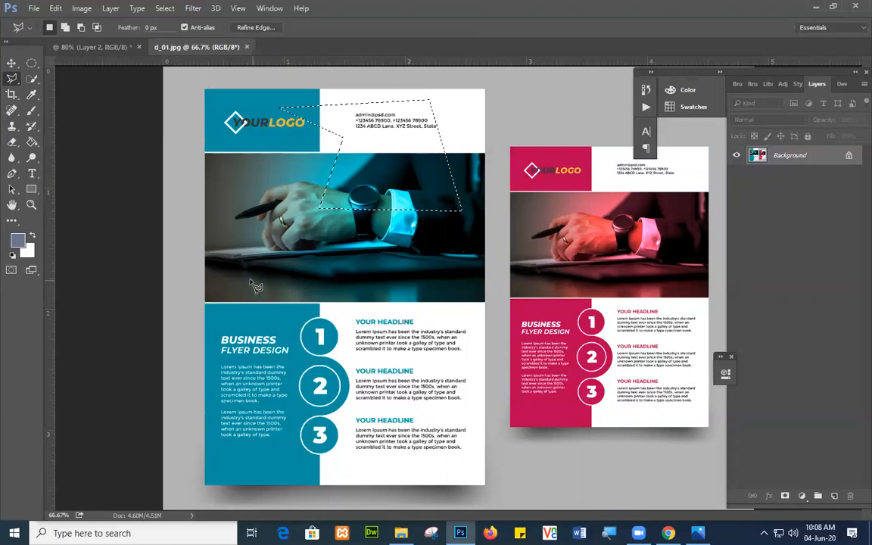
left_click(32, 79)
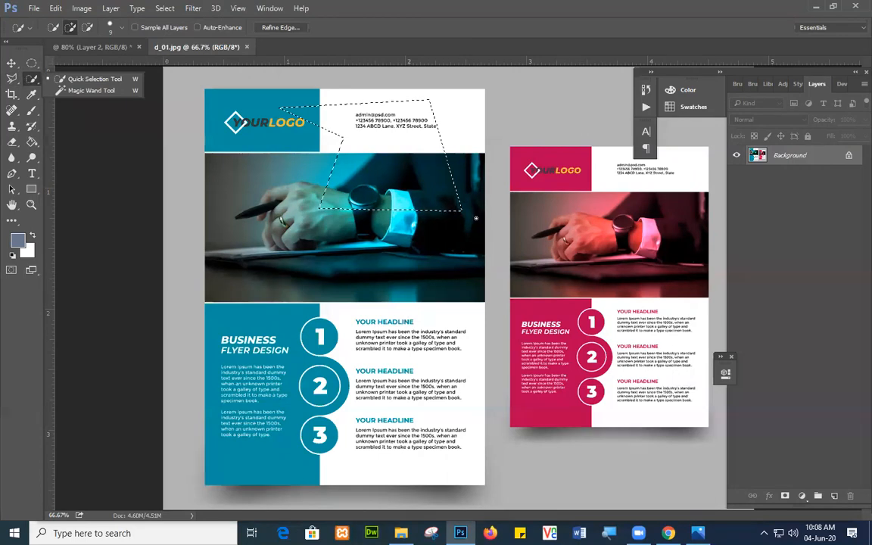
left_click(112, 159)
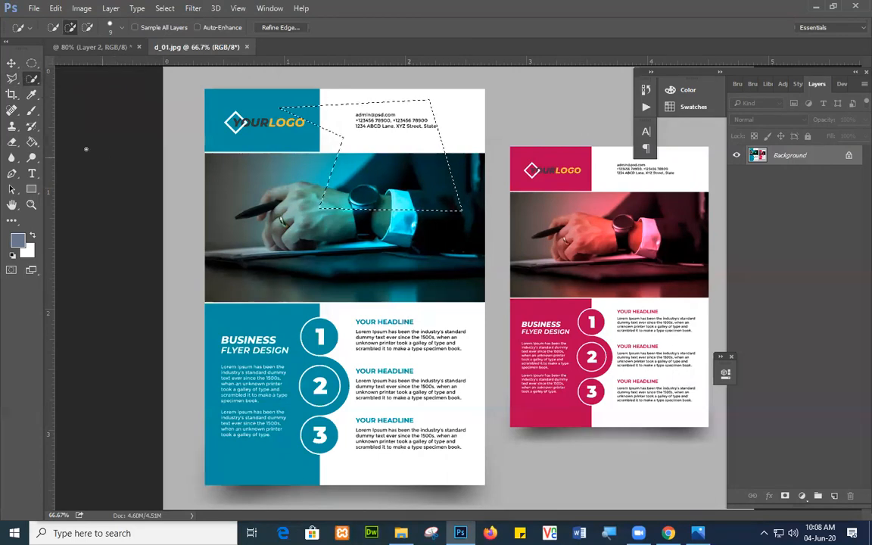
- Return to the flyer document and move the pasted number 1 circle to the photo's upper-left corner
left_click(75, 47)
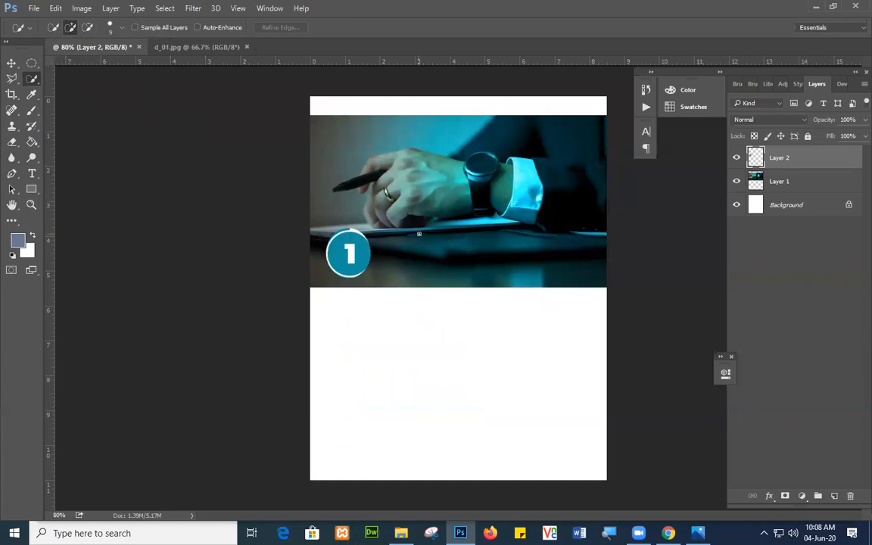
left_click(11, 63)
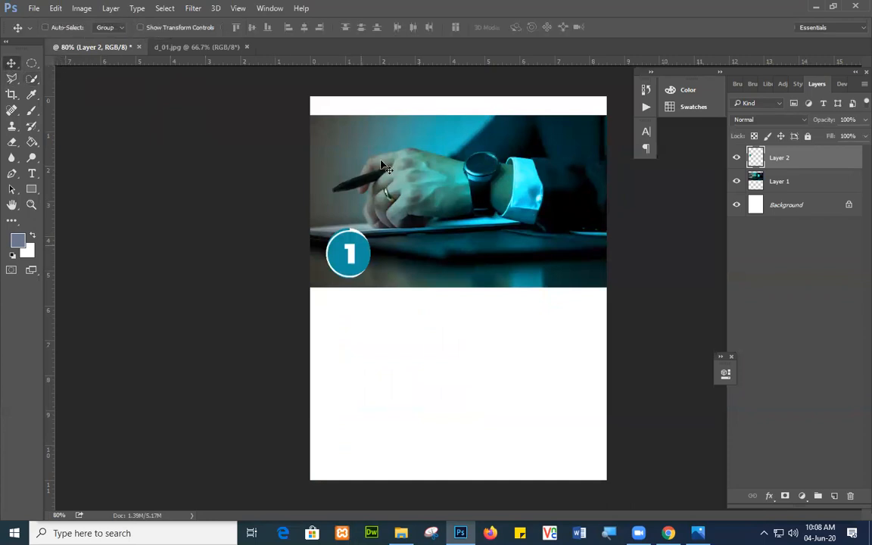
right_click(353, 253)
left_click(354, 261)
left_click_drag(354, 261, 349, 156)
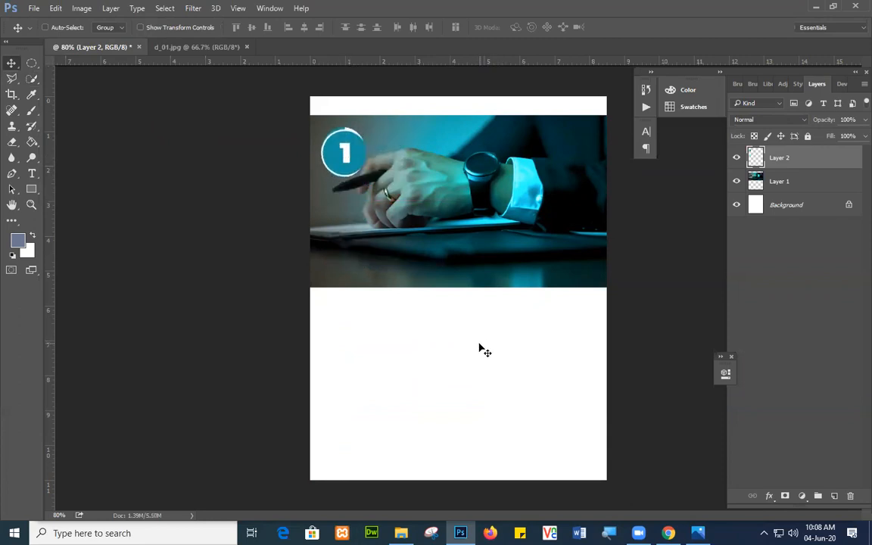
- Draw an ellipse shape of about 95 × 88 px over the watch in the photo
left_click(32, 191)
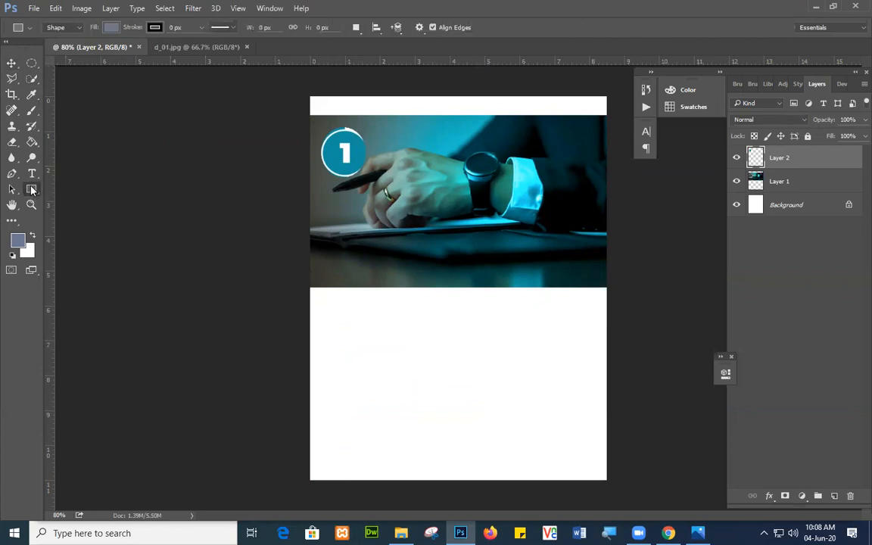
right_click(32, 191)
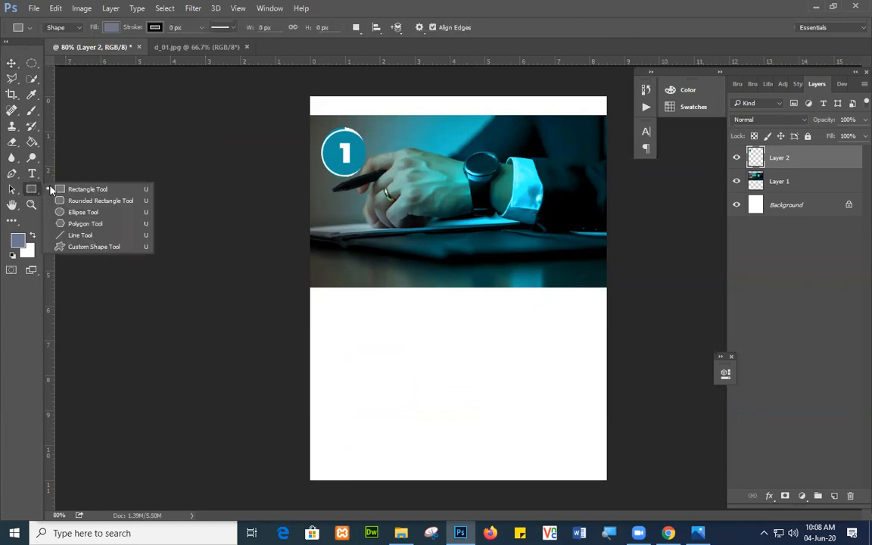
left_click(87, 192)
left_click_drag(462, 159, 505, 190)
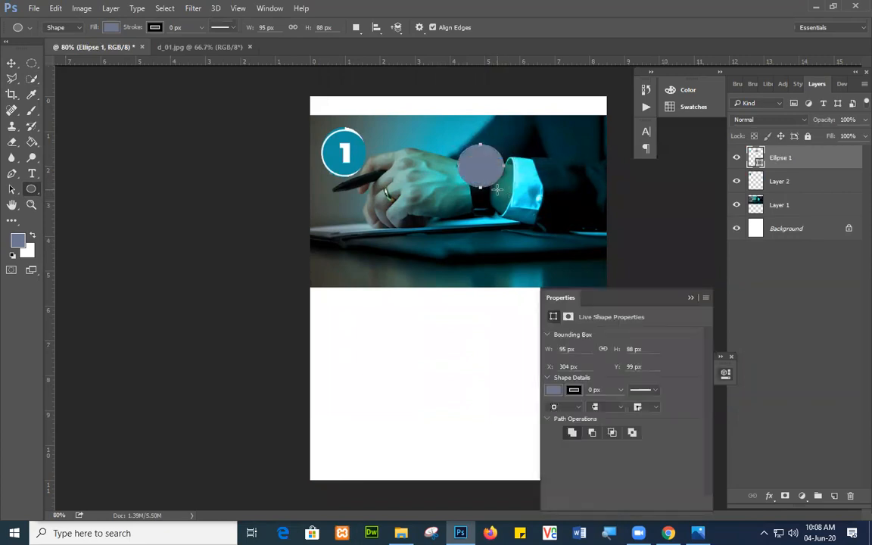
- Change the ellipse's fill colour to blue 1b51d9 and collapse its shape properties
double_click(758, 160)
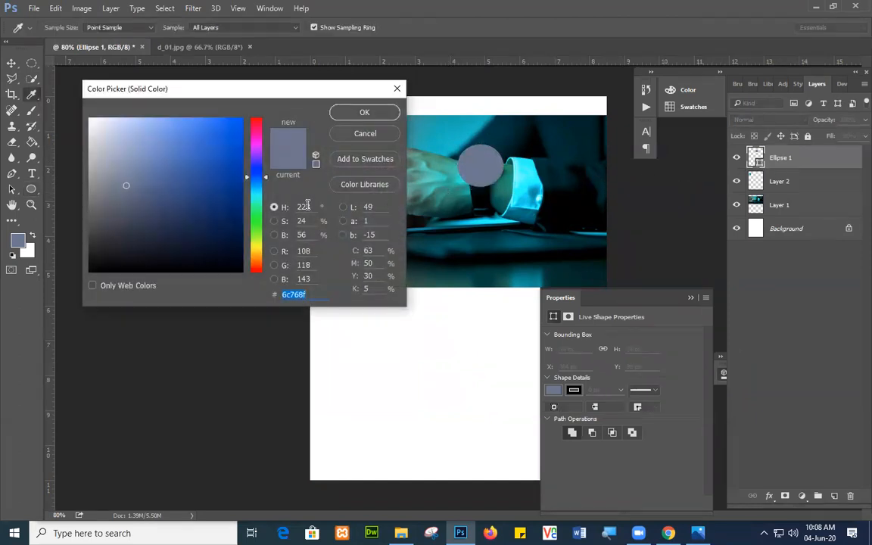
left_click(223, 140)
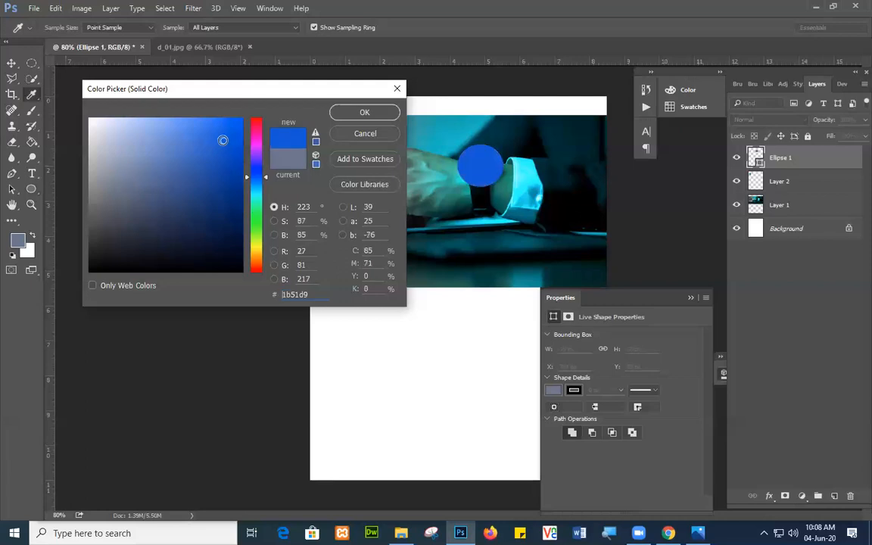
left_click(357, 112)
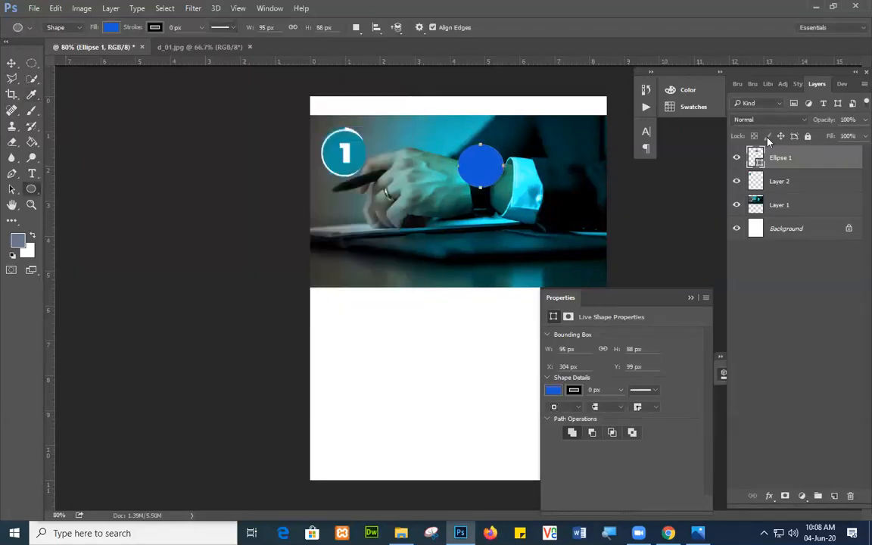
left_click(691, 298)
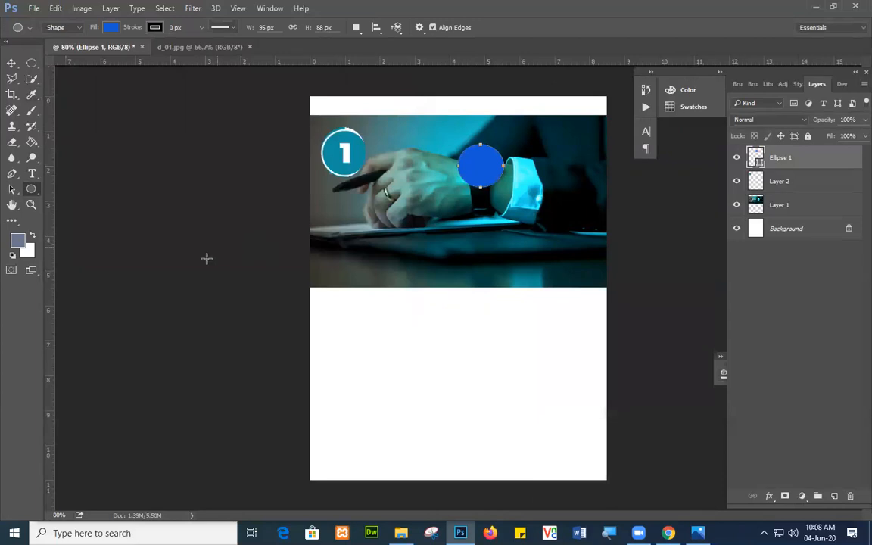
- Set the foreground colour to green and draw a second ellipse of about 114 × 113 px on the photo below the hand
left_click(16, 239)
left_click(256, 232)
left_click_drag(201, 141, 218, 151)
left_click(365, 113)
left_click_drag(402, 211, 453, 264)
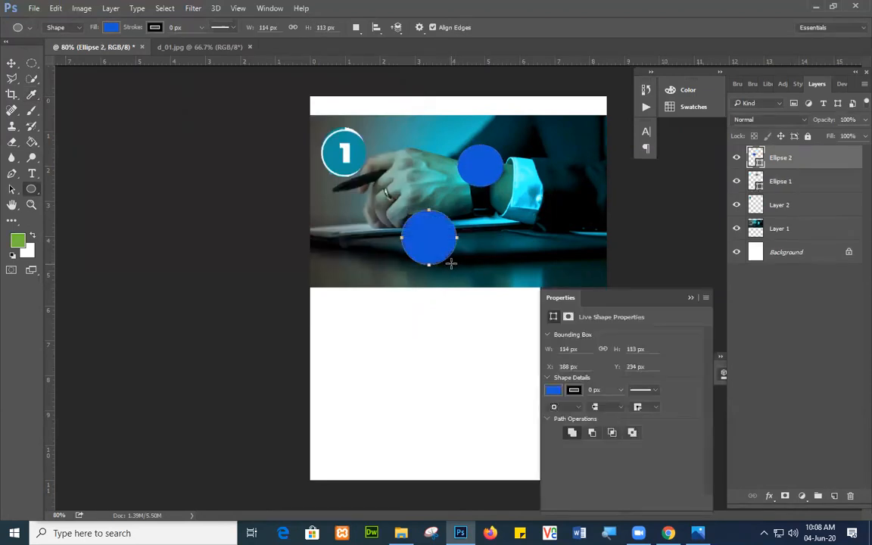
left_click(692, 299)
- Check the second ellipse's fill colour, try filling it with the green foreground colour, and undo that fill
double_click(758, 159)
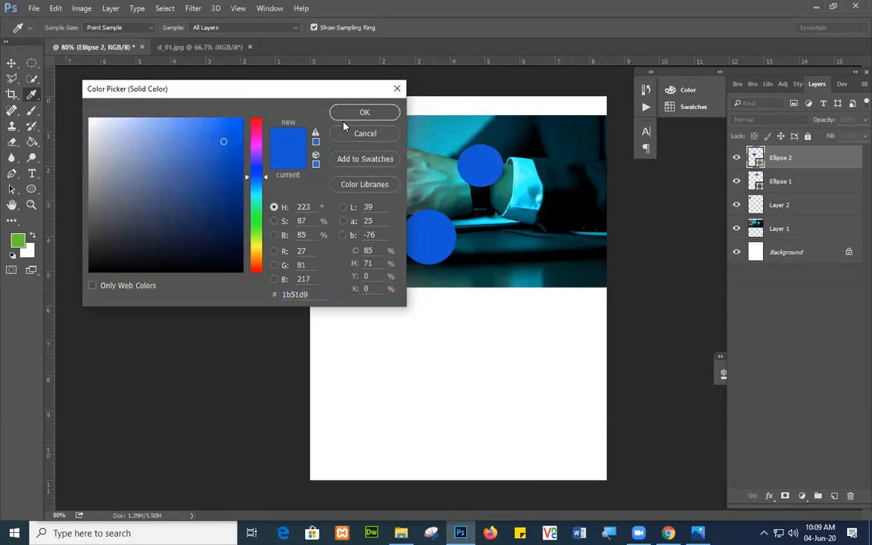
left_click(361, 113)
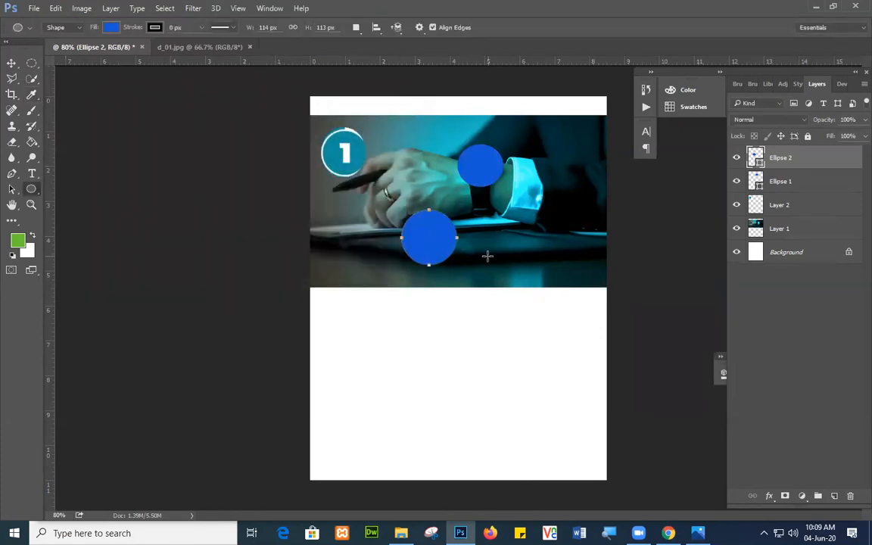
key("alt+BackSpace")
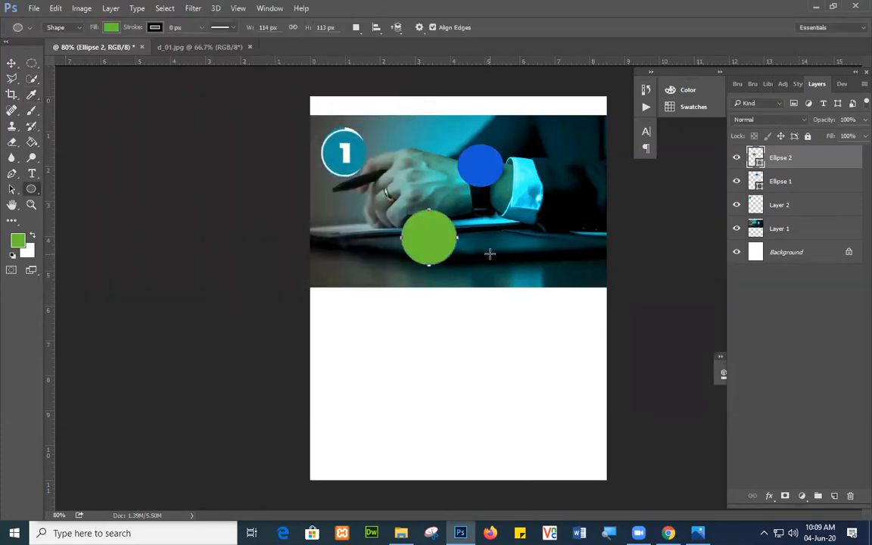
key("ctrl+z")
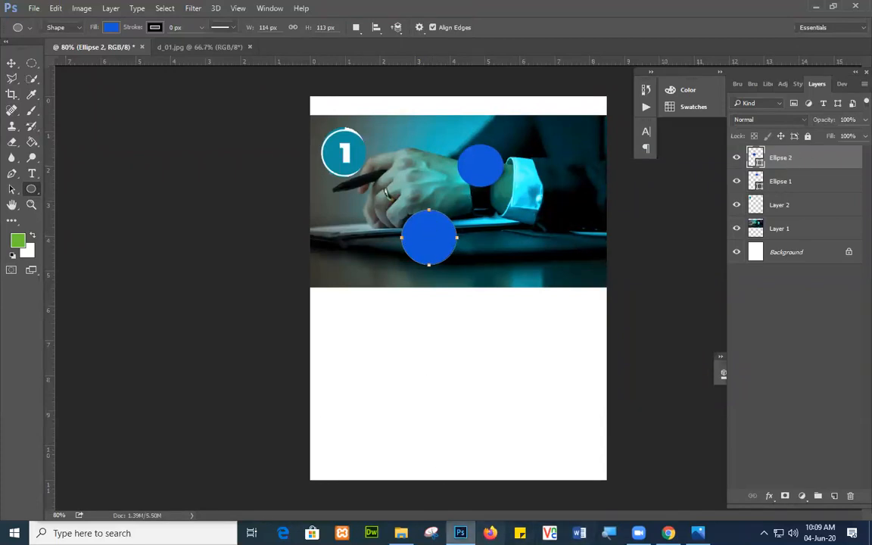
- Switch to File Explorer and look through the files in the photoshop folder
left_click(402, 534)
scroll(464, 325, "down", 10)
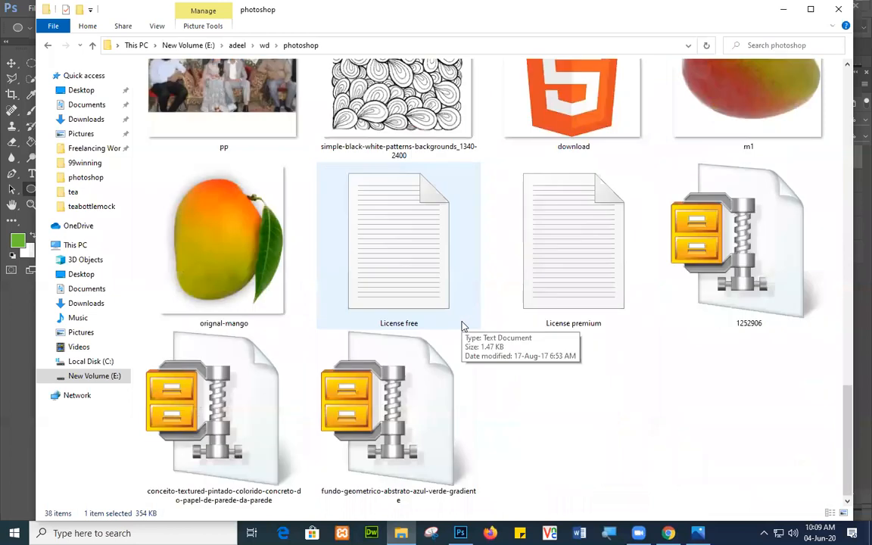
scroll(593, 373, "up", 5)
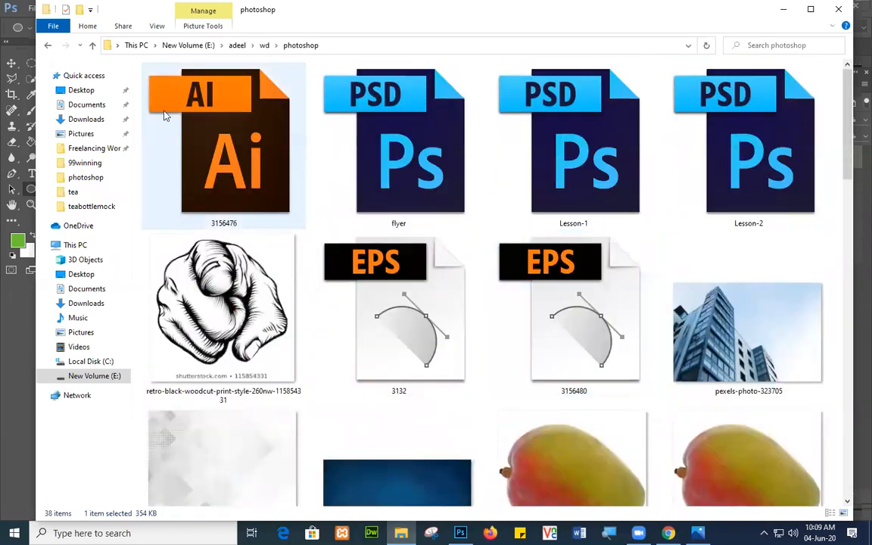
- Go up to the wd folder and look through its files and subfolders
left_click(90, 47)
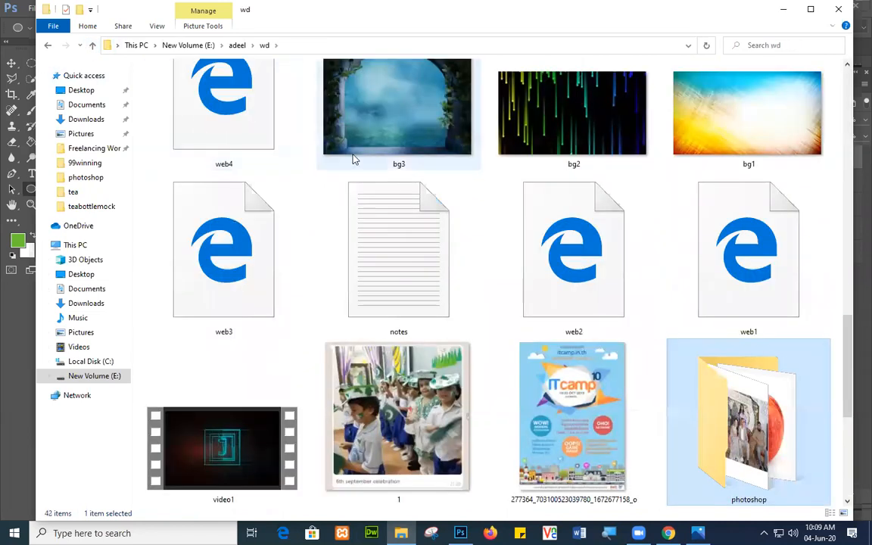
scroll(352, 164, "down", 3)
scroll(353, 163, "up", 5)
scroll(351, 164, "down", 3)
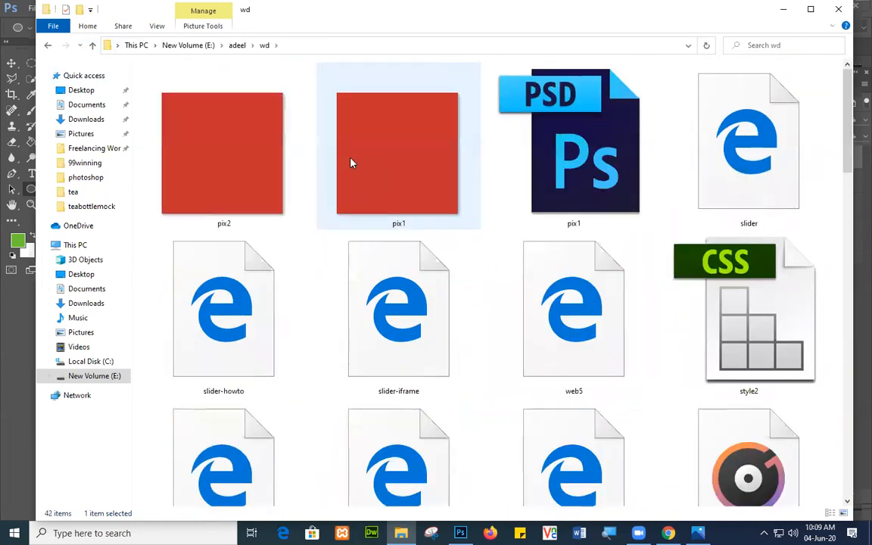
scroll(350, 163, "down", 10)
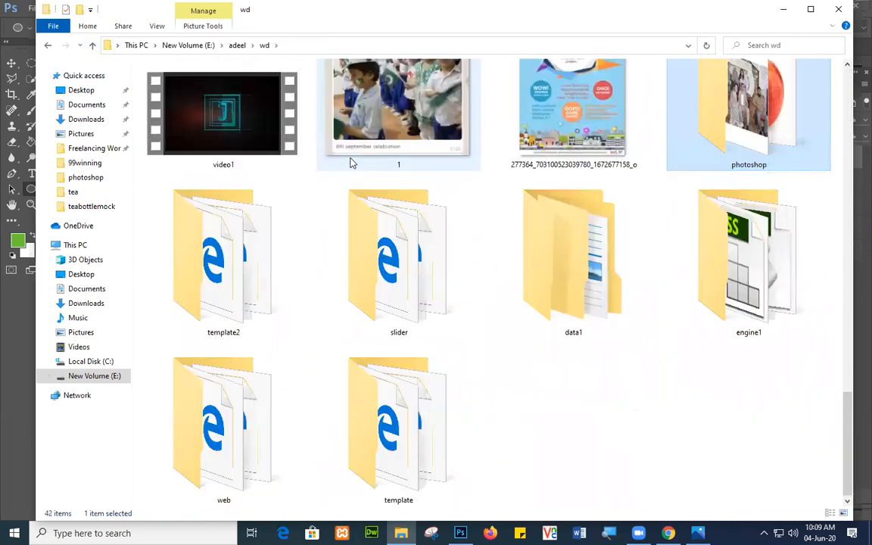
scroll(351, 164, "up", 5)
scroll(350, 164, "up", 5)
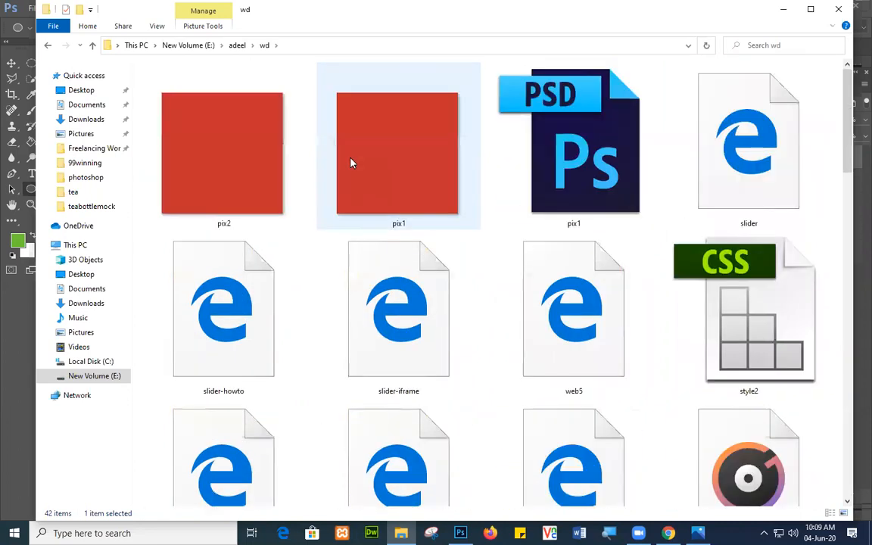
scroll(351, 162, "down", 10)
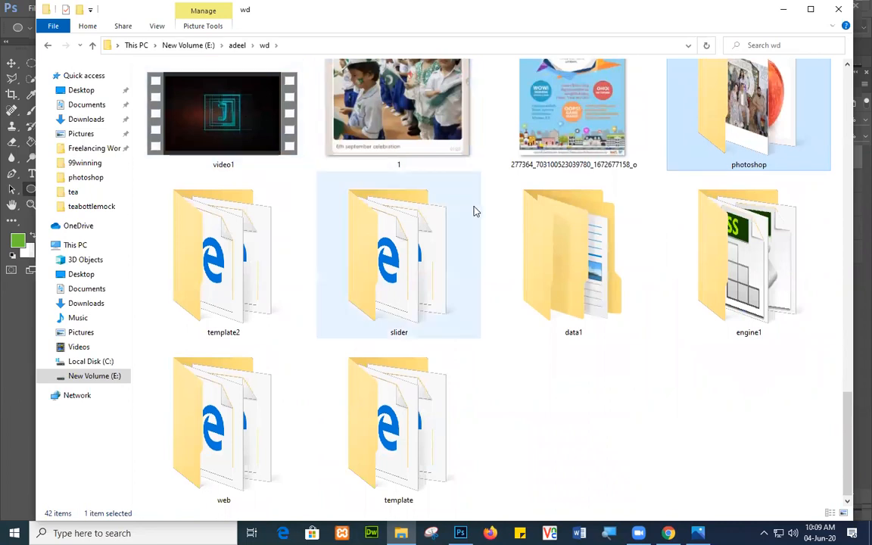
scroll(596, 237, "up", 5)
scroll(597, 237, "up", 5)
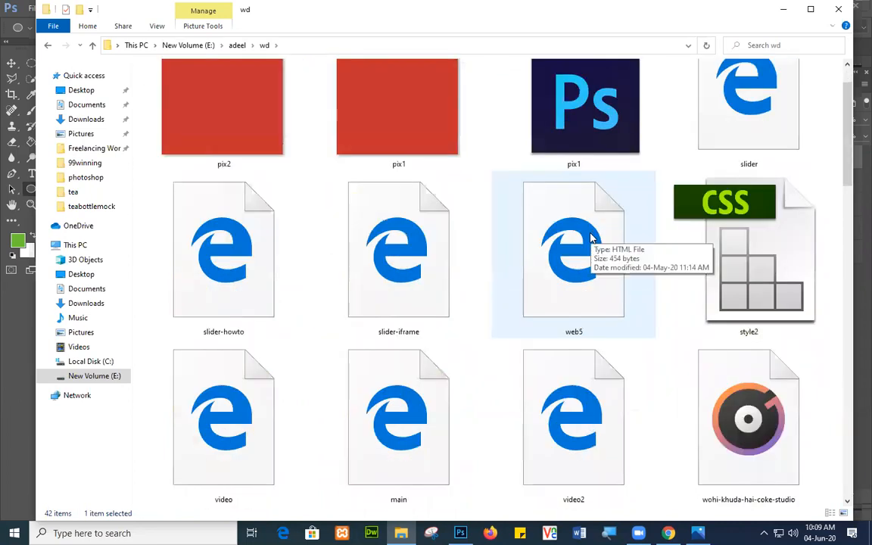
scroll(593, 237, "up", 1)
left_click(594, 237)
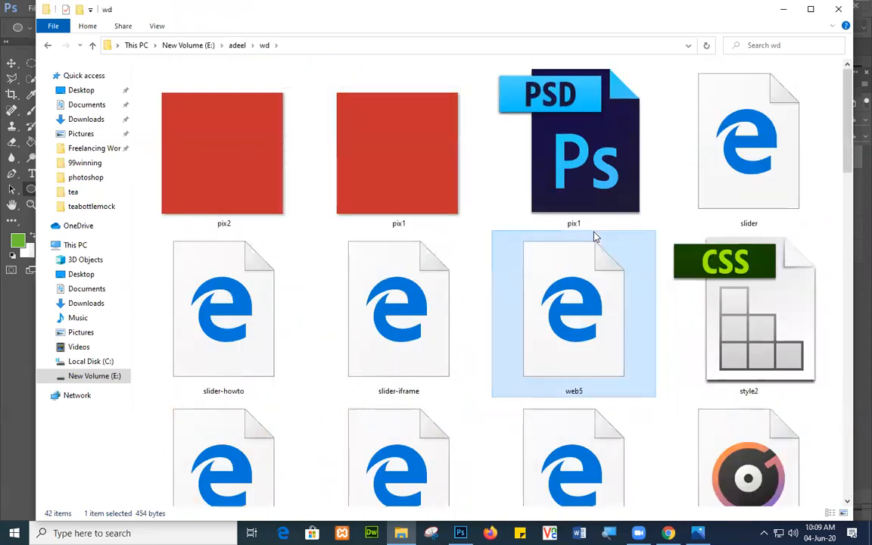
- Locate the photoshop subfolder inside wd and open it again
key("p")
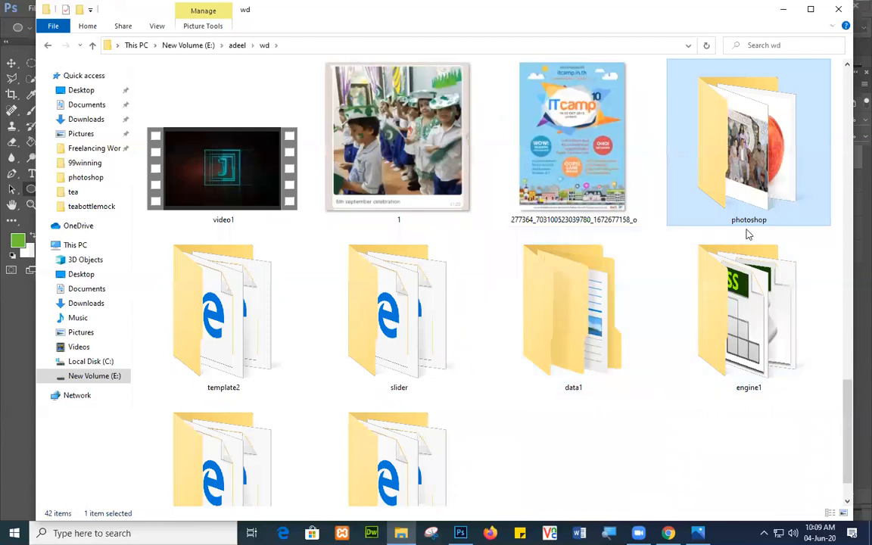
double_click(669, 162)
left_click(497, 366)
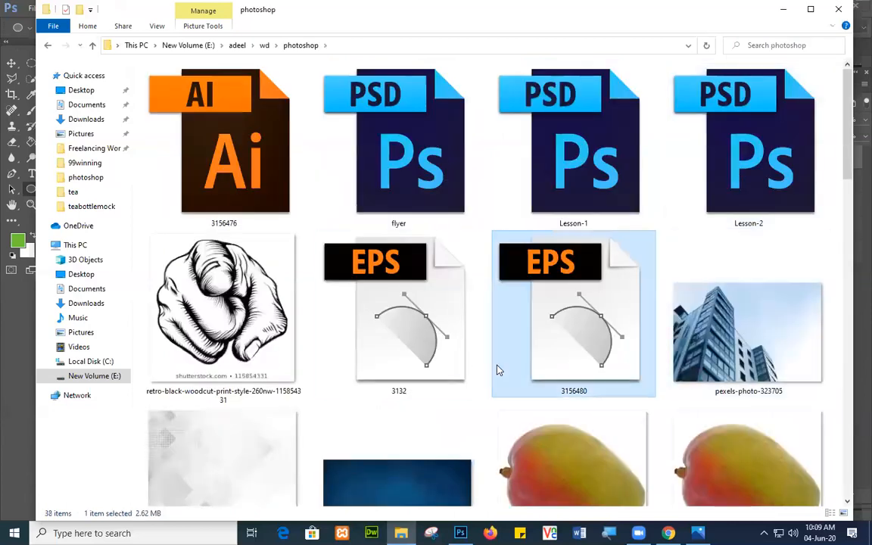
right_click(496, 366)
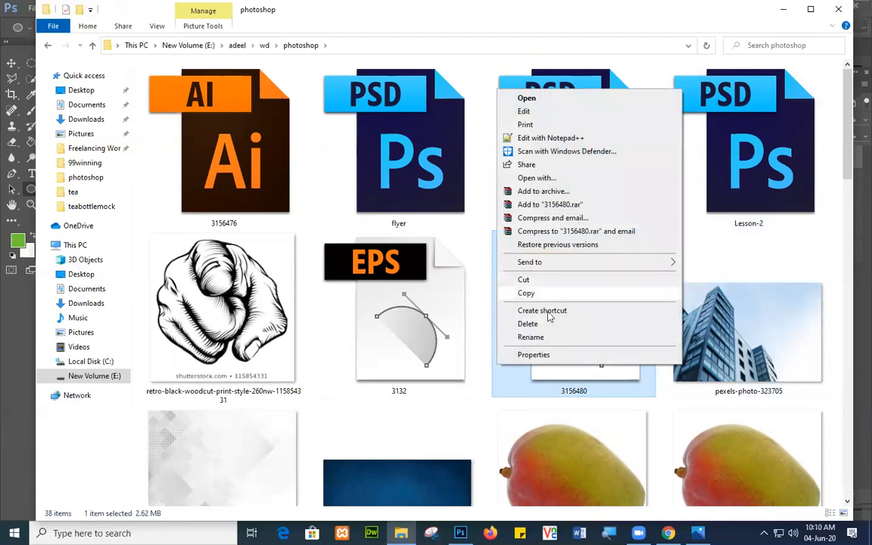
left_click(481, 312)
- Create a new text document named info in the photoshop folder and open it in Notepad
right_click(483, 311)
mouse_move(588, 457)
left_click(673, 415)
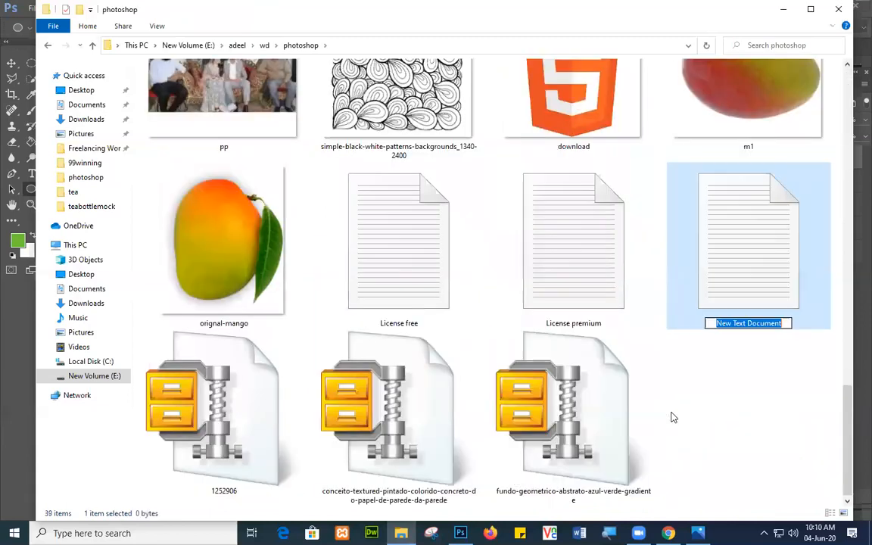
type("info")
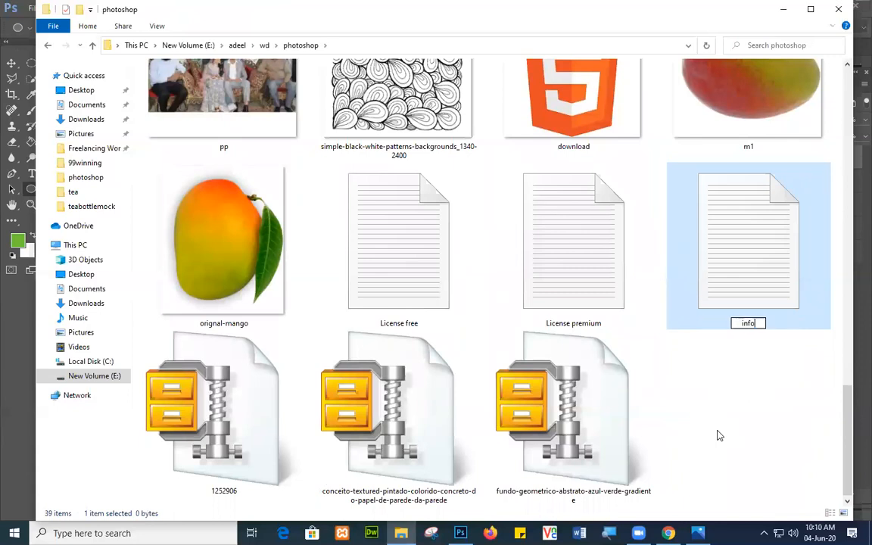
key("Return")
key("Return")
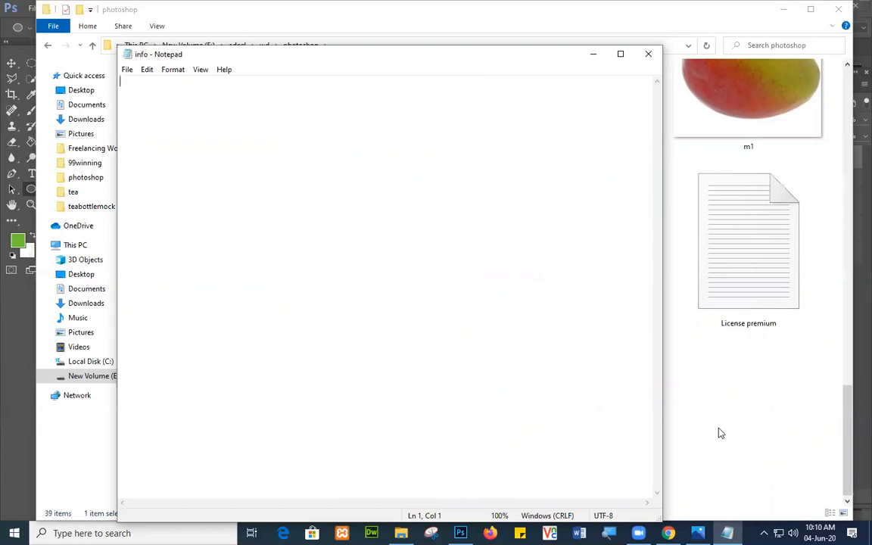
- Switch back to Photoshop and fill the second ellipse with the green foreground colour
key("alt+F4")
left_click(402, 534)
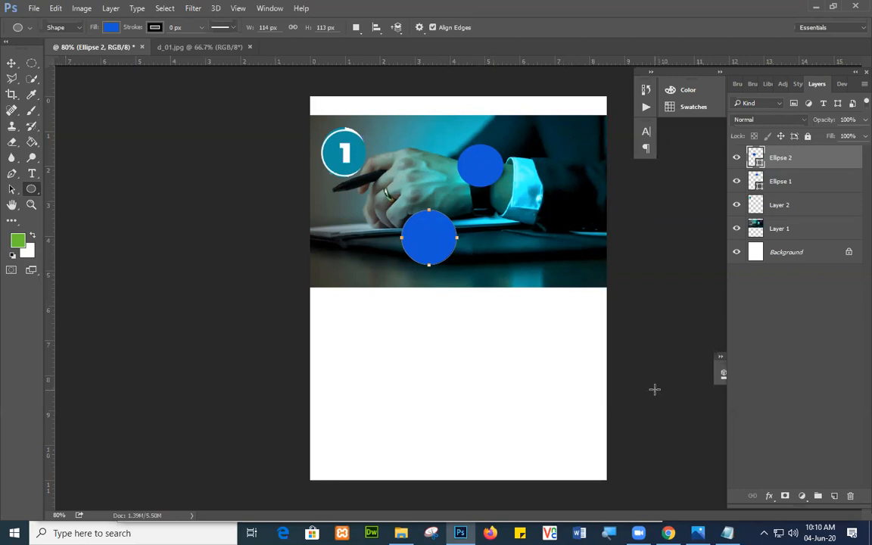
key("alt+BackSpace")
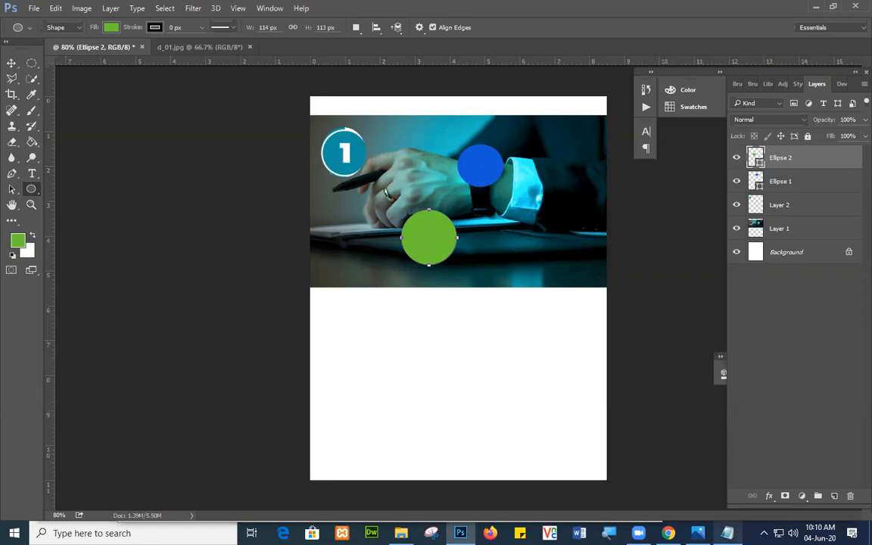
- Switch to the info file in Notepad, write the line "alt+backspace = foreground color select" and save it
left_click(727, 533)
type("a1")
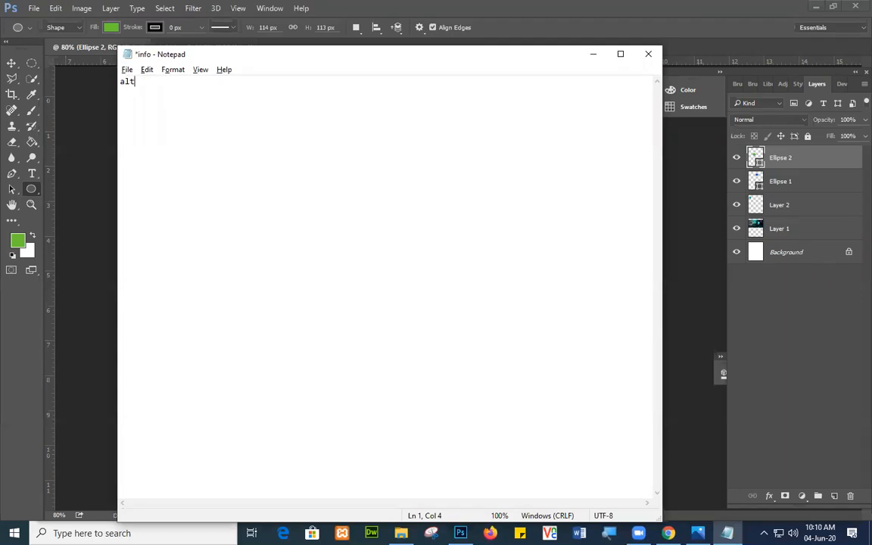
type("t+backspace = fore")
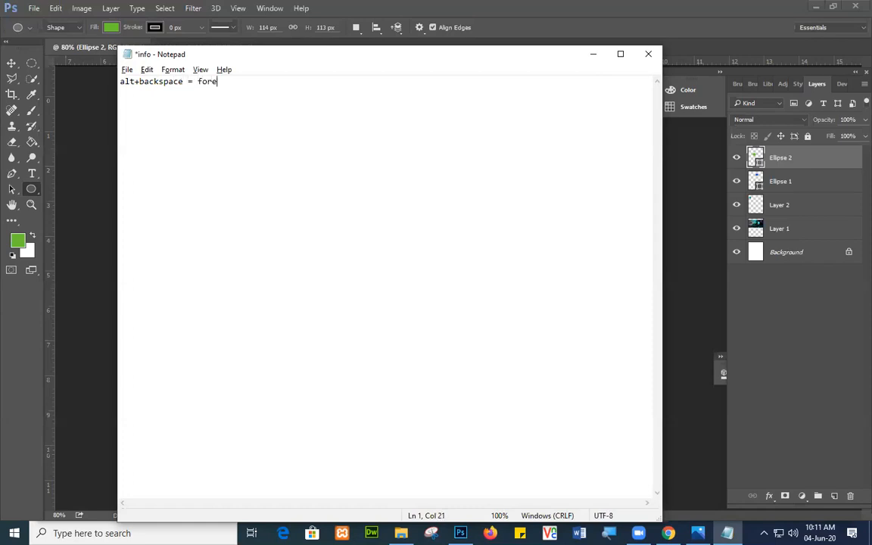
type("d color select")
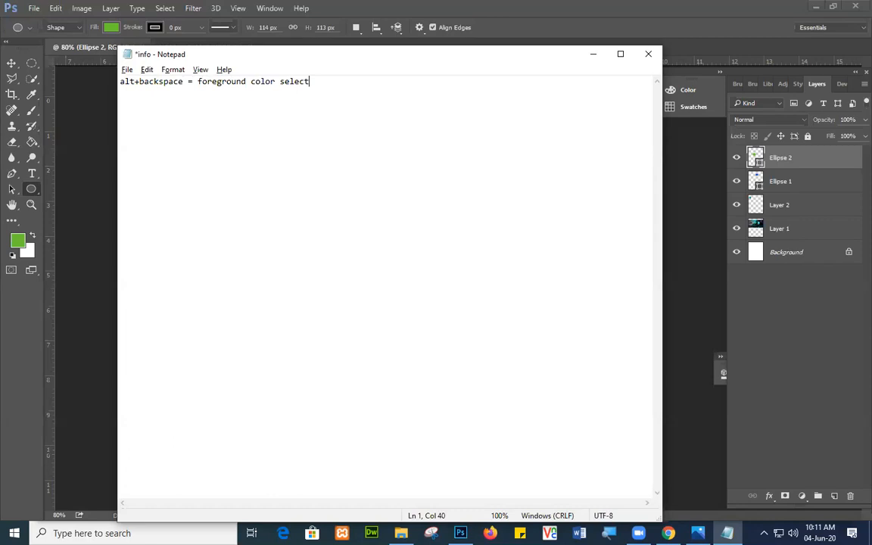
key("Return")
- Return to Photoshop, select the blue ellipse's layer with the Move tool and fill it with the green foreground colour
key("alt+Tab")
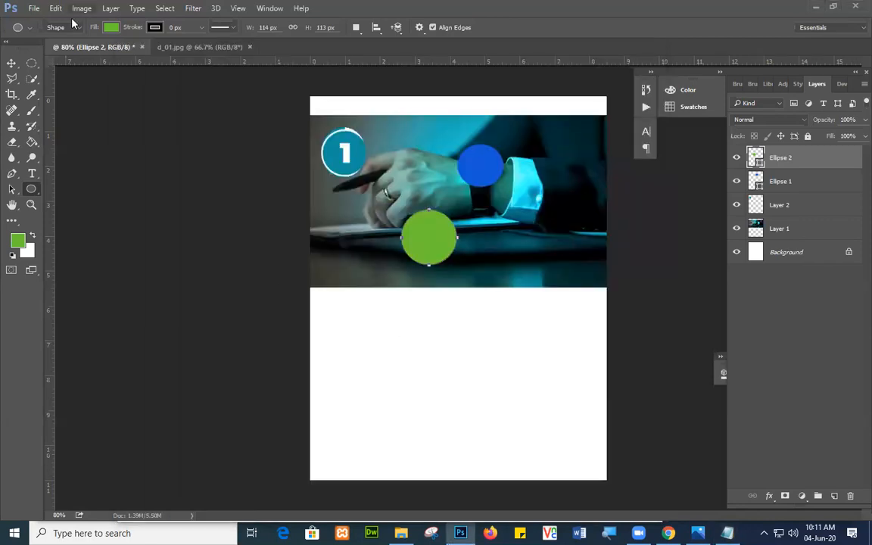
left_click(11, 62)
right_click(480, 168)
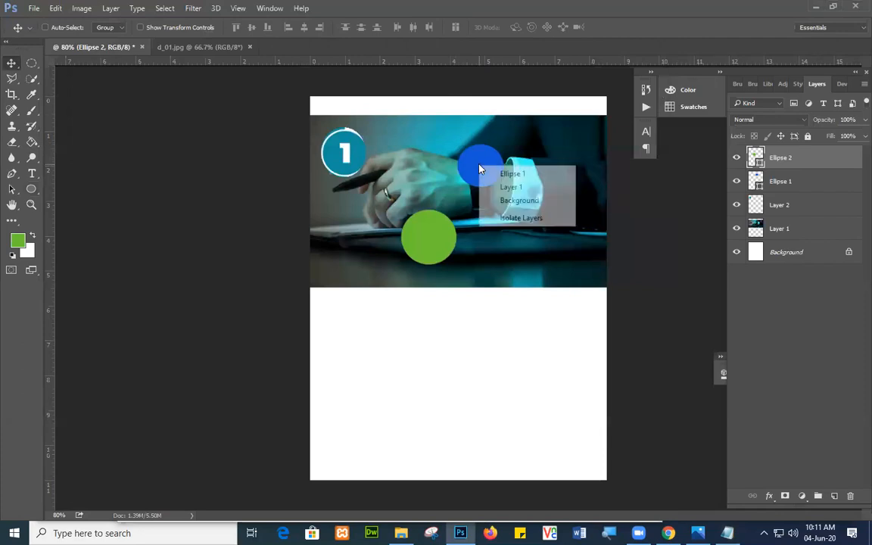
left_click(489, 174)
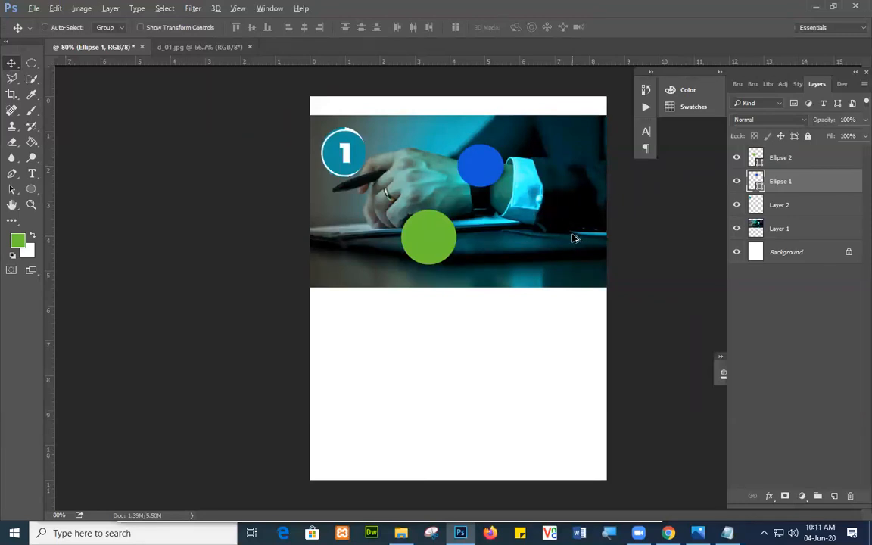
key("alt+BackSpace")
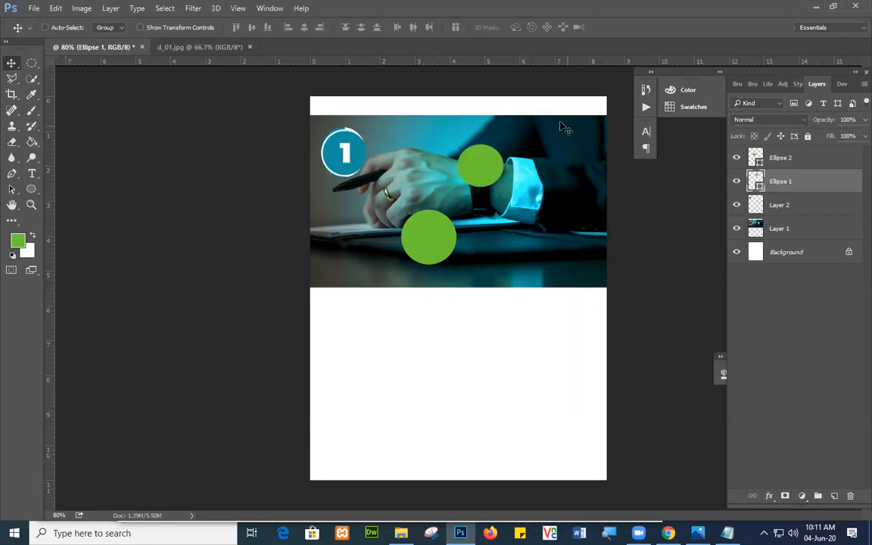
- Draw a third ellipse of about 138 × 142 px below the shirt cuff and collapse its shape properties
left_click(32, 190)
left_click_drag(501, 209, 567, 274)
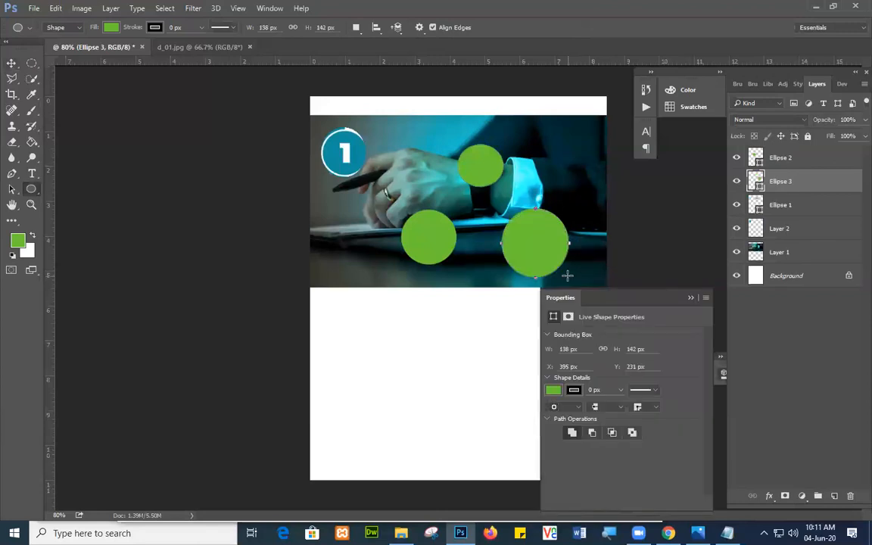
left_click(691, 297)
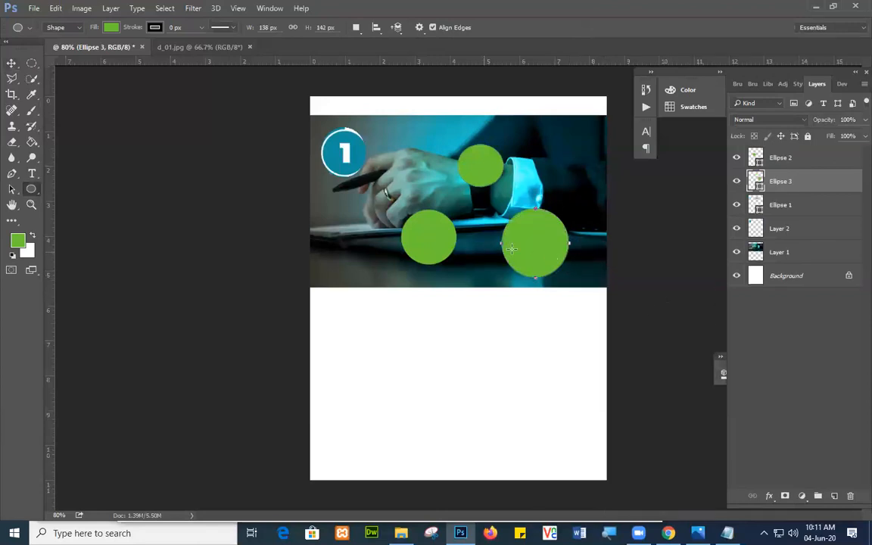
- Check the foreground colour without changing it, and fill the third ellipse with the white background colour
left_click(18, 240)
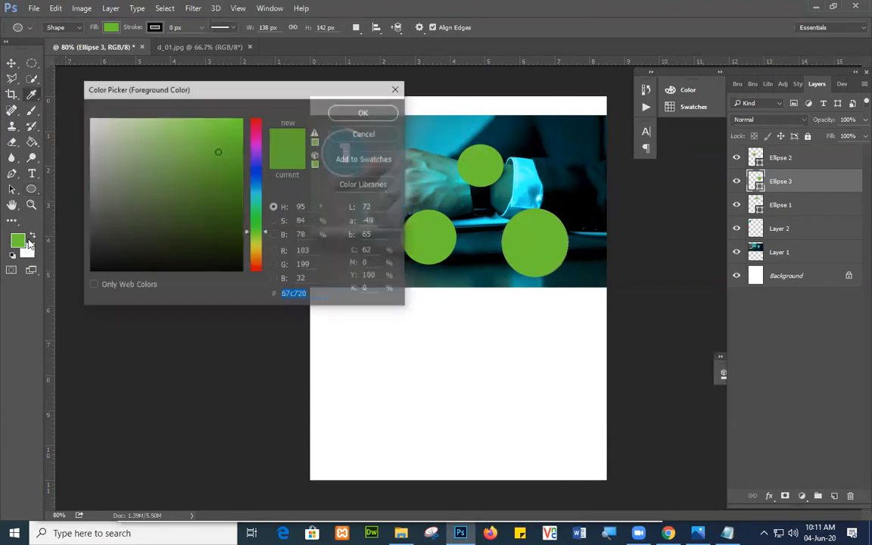
left_click(395, 91)
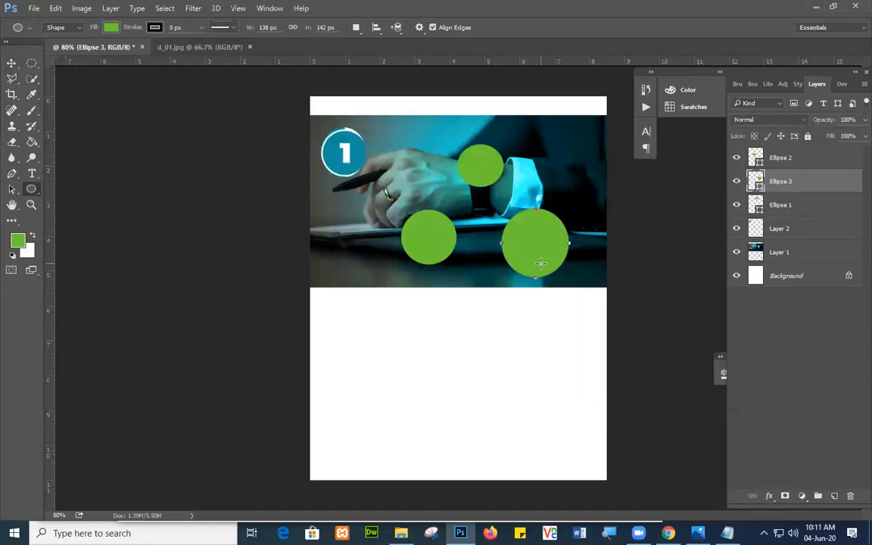
key("ctrl+BackSpace")
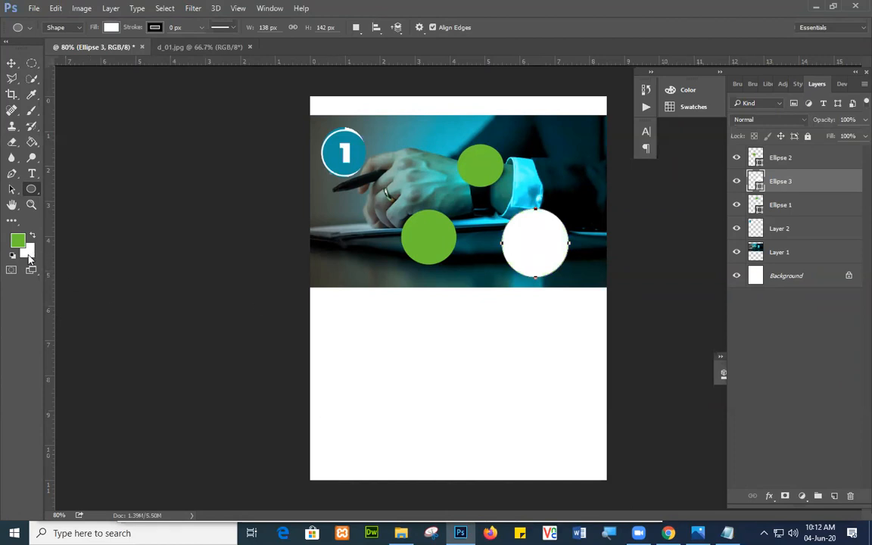
- Add the line "ctr+backspace = background color select" to the info file in Notepad, save it and minimise the window
left_click(728, 533)
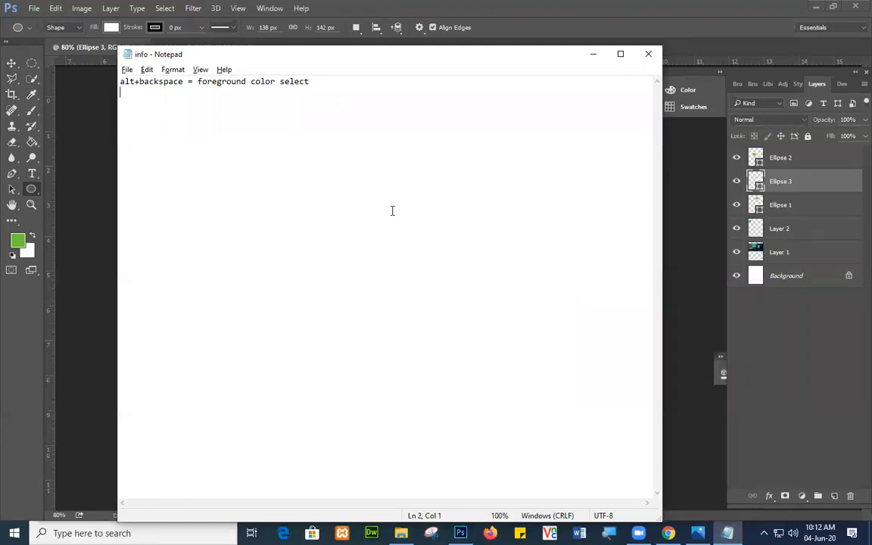
type("ci")
type("r")
type("+backsp")
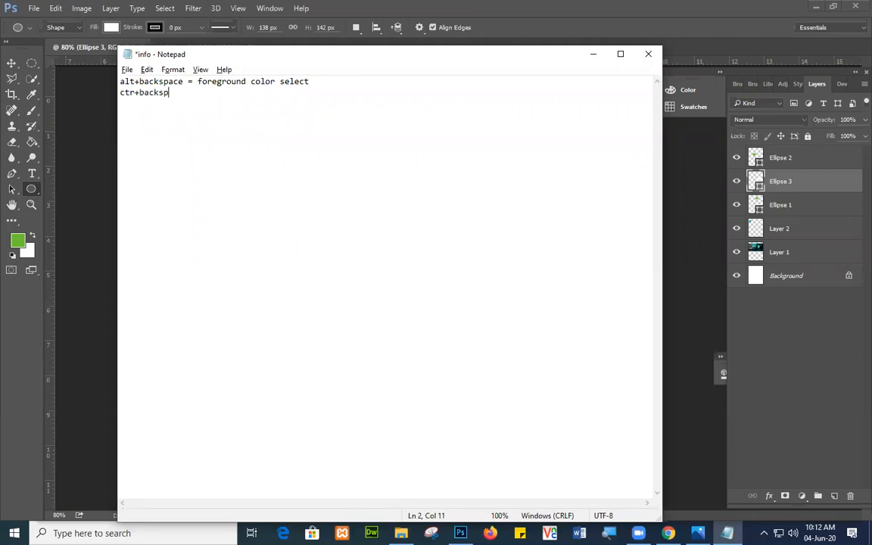
type("ace = background co")
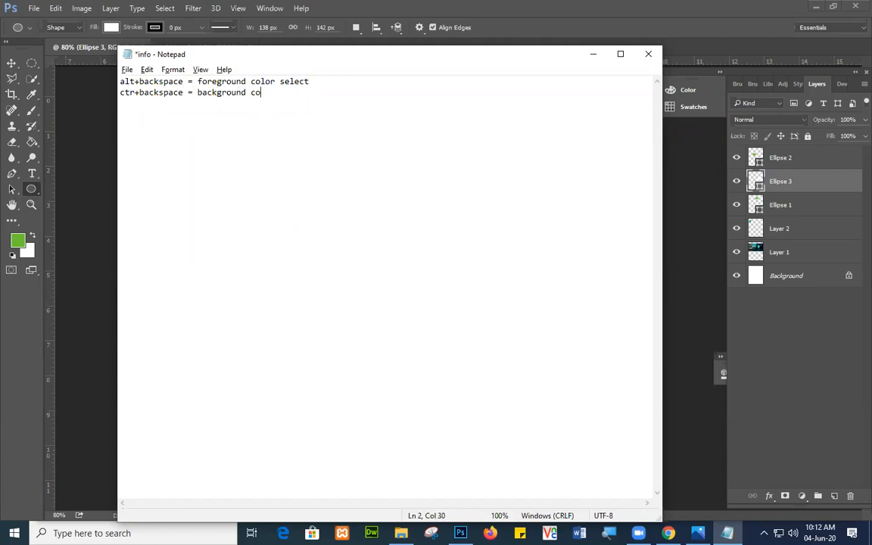
type("lor select")
key("Return")
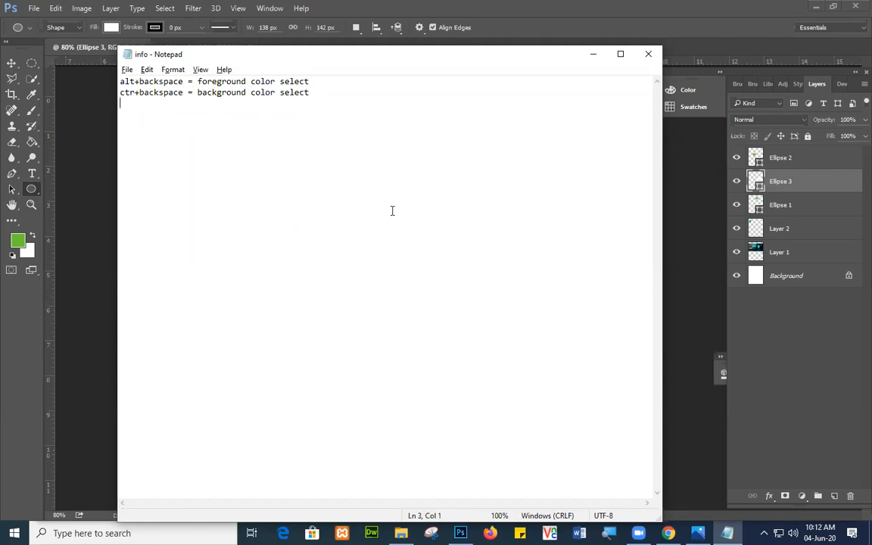
left_click(591, 54)
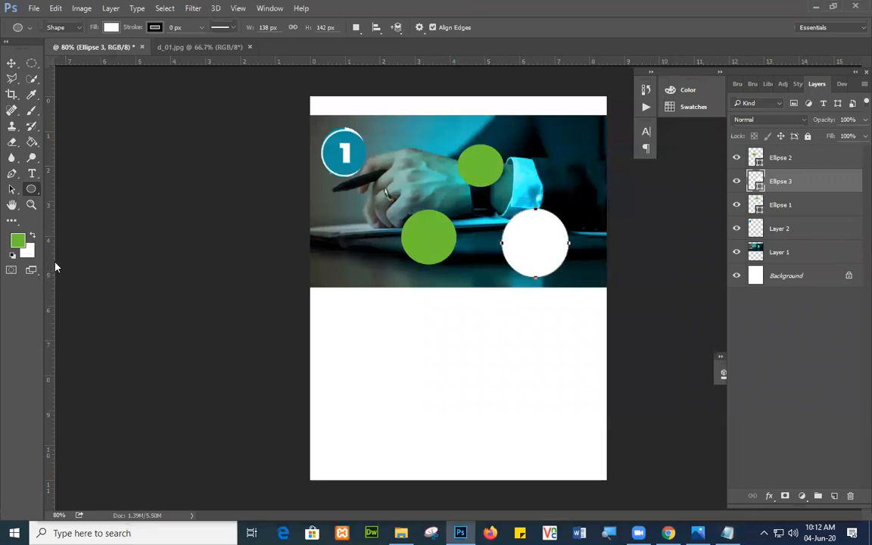
- Set the Ellipse tool to Path mode, draw an elliptical path of about 92 × 121 px over the photo's lower hand area, and collapse its properties
left_click(78, 28)
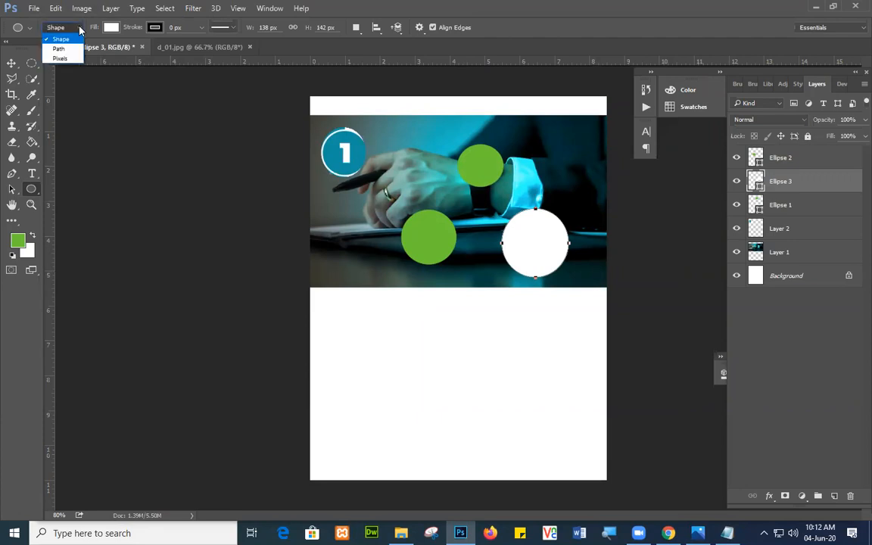
left_click(78, 28)
left_click(78, 29)
left_click(69, 49)
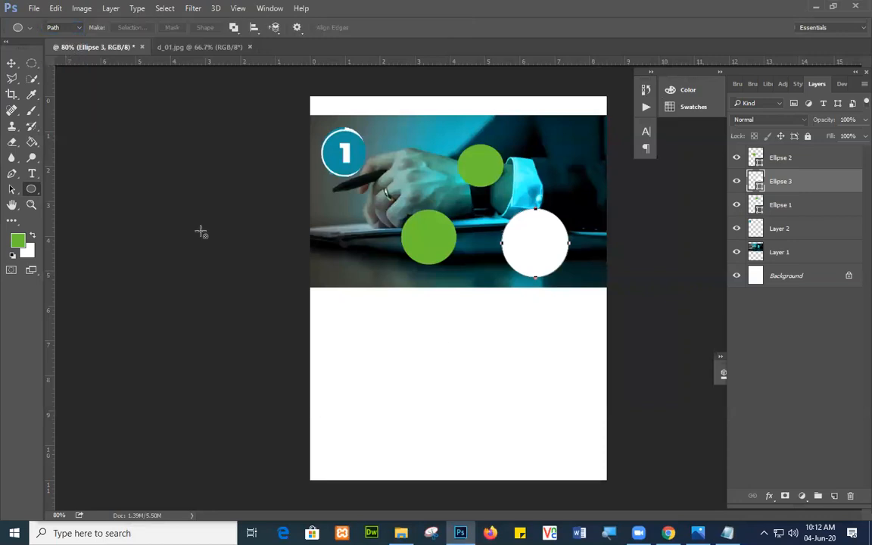
left_click(400, 311)
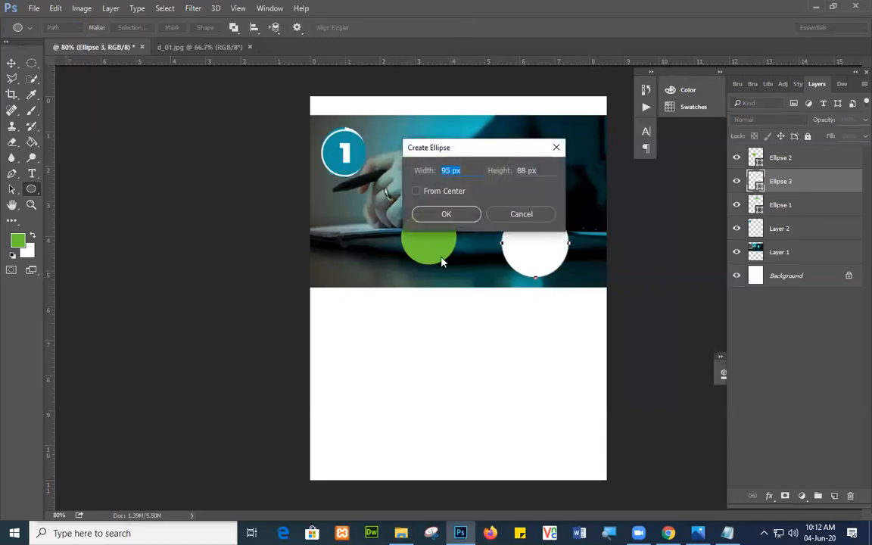
left_click(522, 216)
left_click_drag(345, 200, 384, 256)
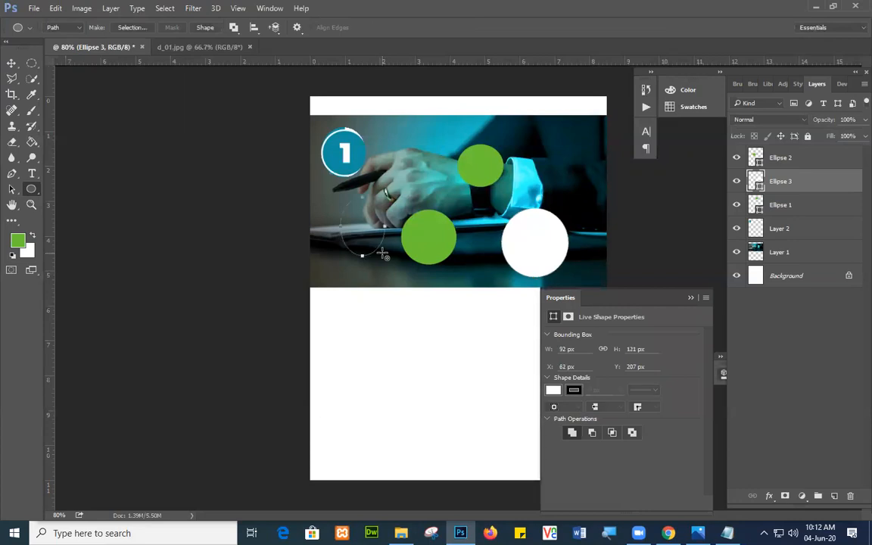
left_click(691, 297)
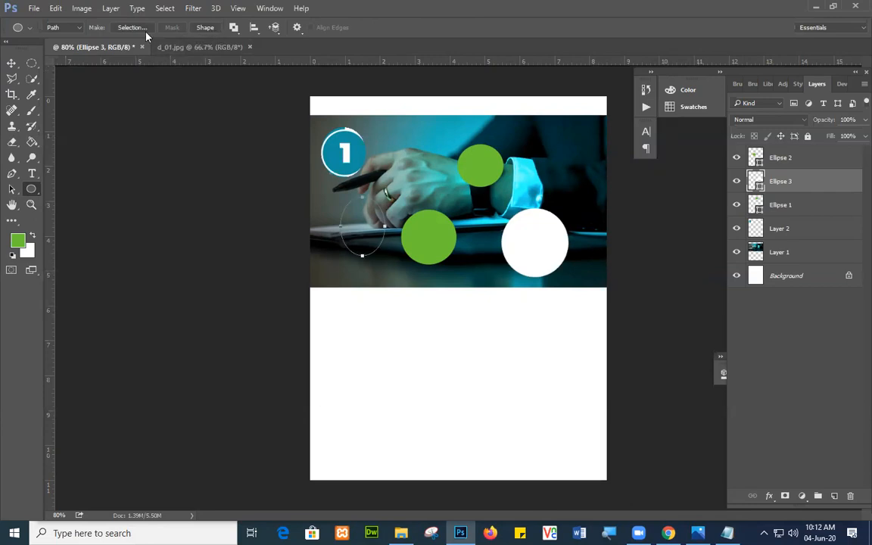
- Convert the elliptical path to an anti-aliased new selection with a feather radius of 5 pixels, and clear the selection
left_click(77, 30)
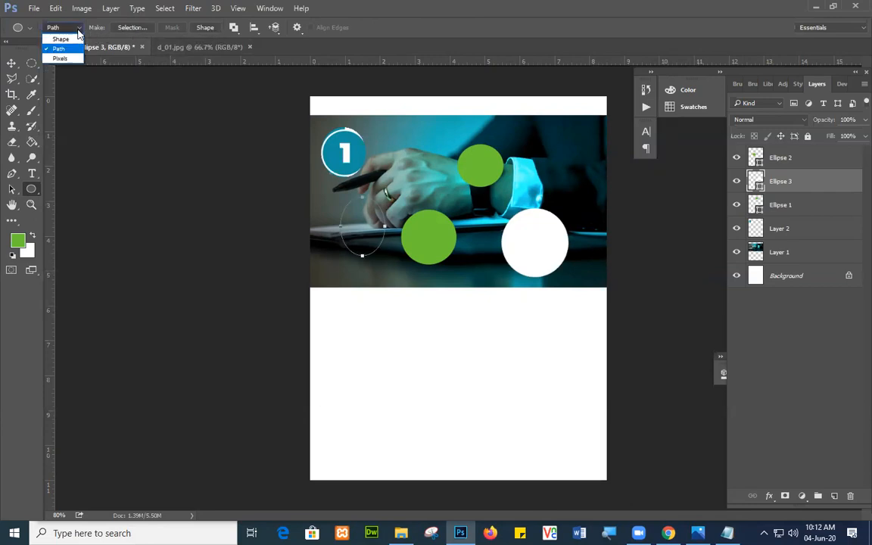
left_click(59, 49)
left_click(131, 28)
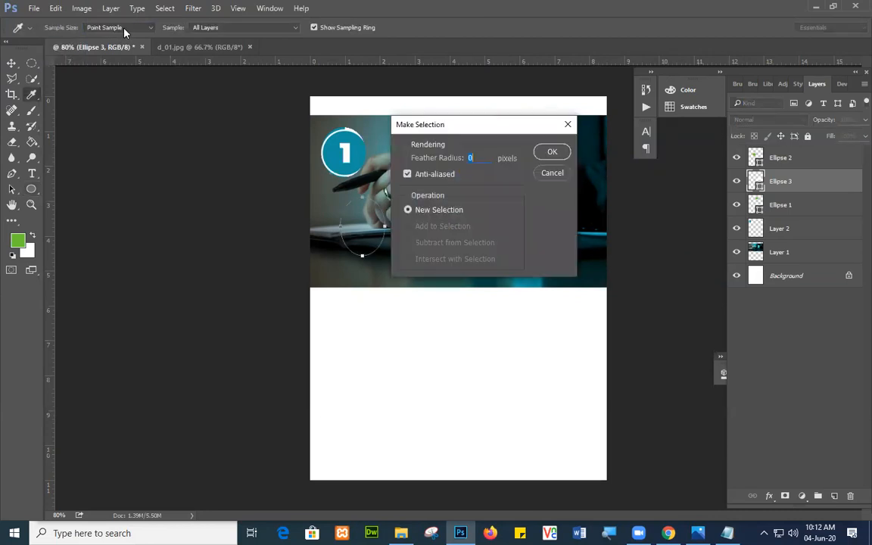
type("5")
left_click(552, 151)
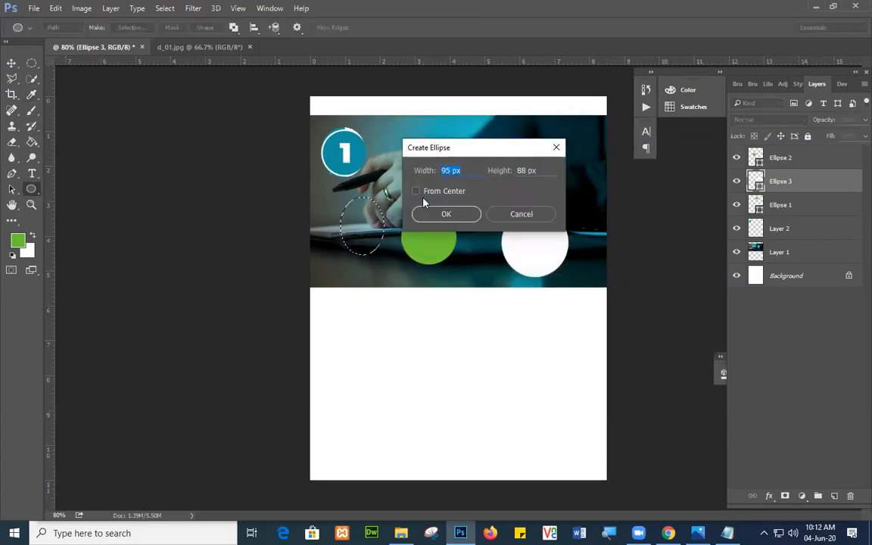
left_click(447, 212)
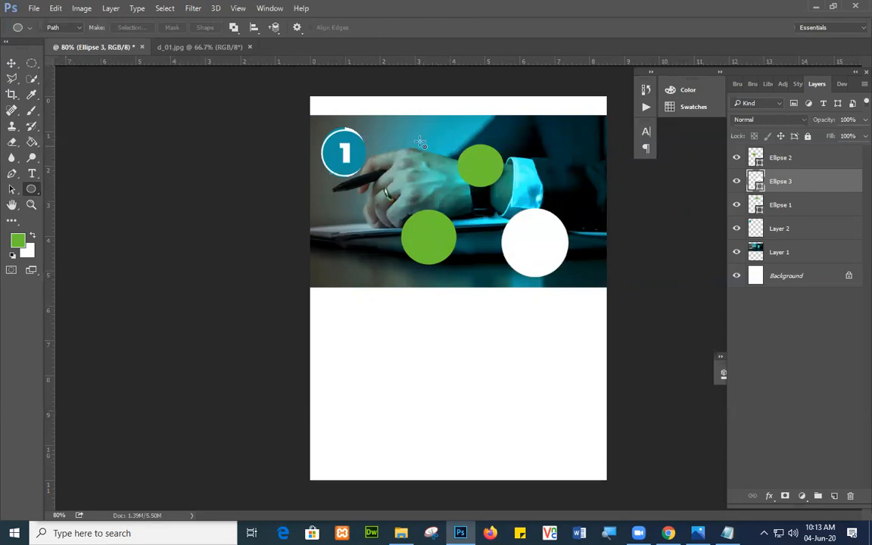
- Draw a green ellipse in Pixels mode directly on the Background layer, in the white area below the photo
left_click(68, 28)
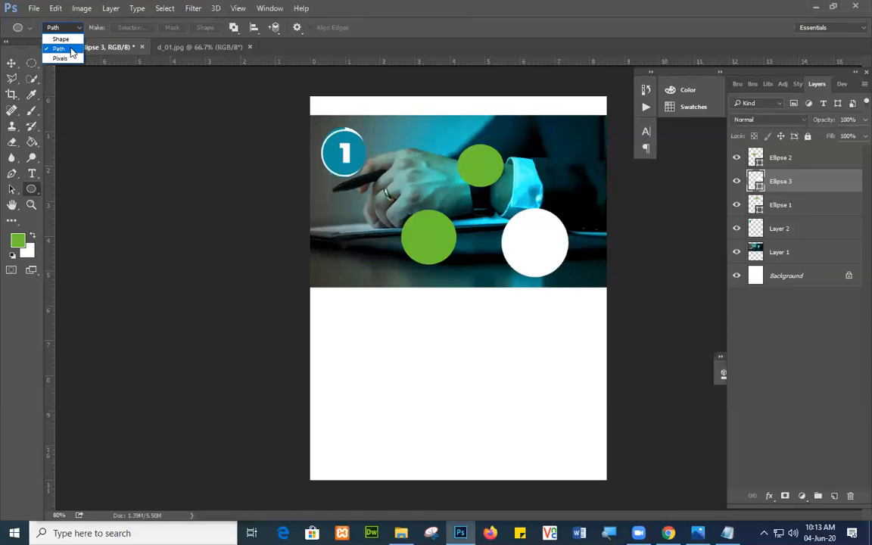
left_click(61, 59)
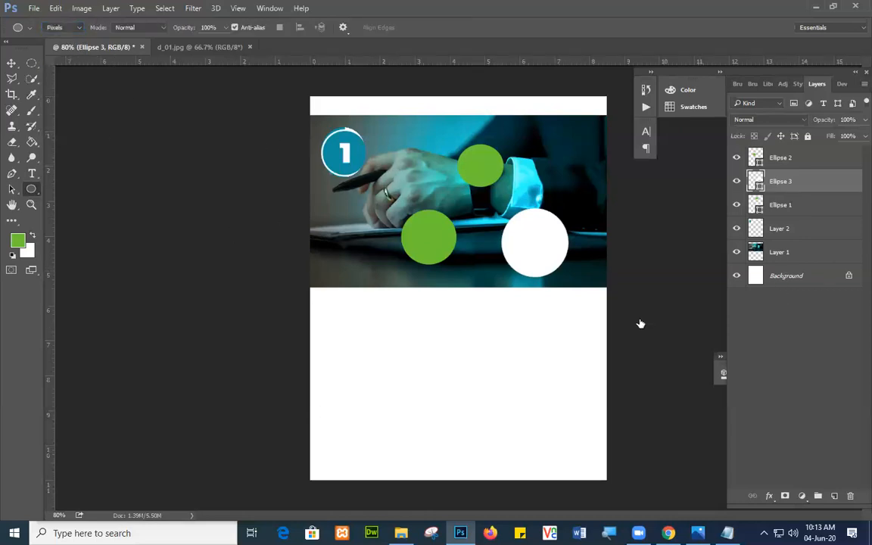
left_click(787, 275)
left_click_drag(399, 331, 470, 413)
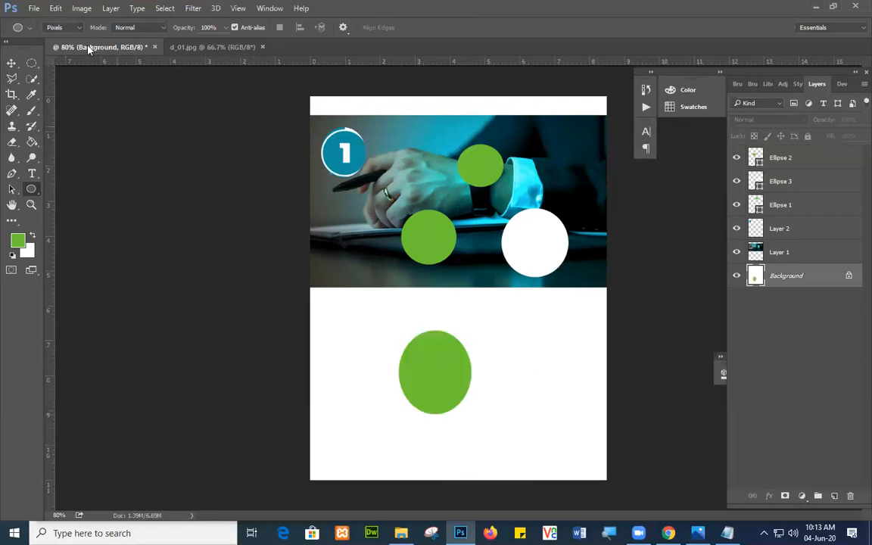
- Draw a circular path of about 162 × 164 px beside the painted green ellipse and convert it to a shape layer
left_click(69, 28)
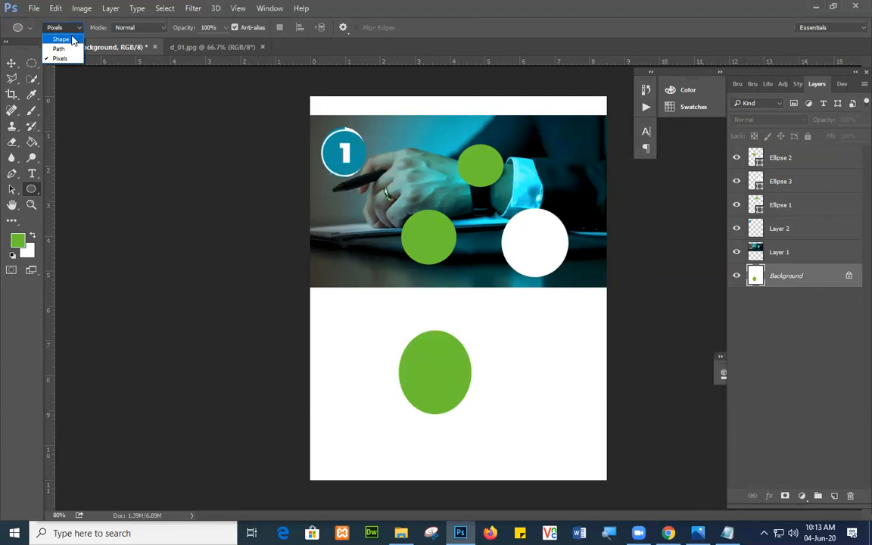
left_click(59, 49)
left_click_drag(500, 326, 579, 409)
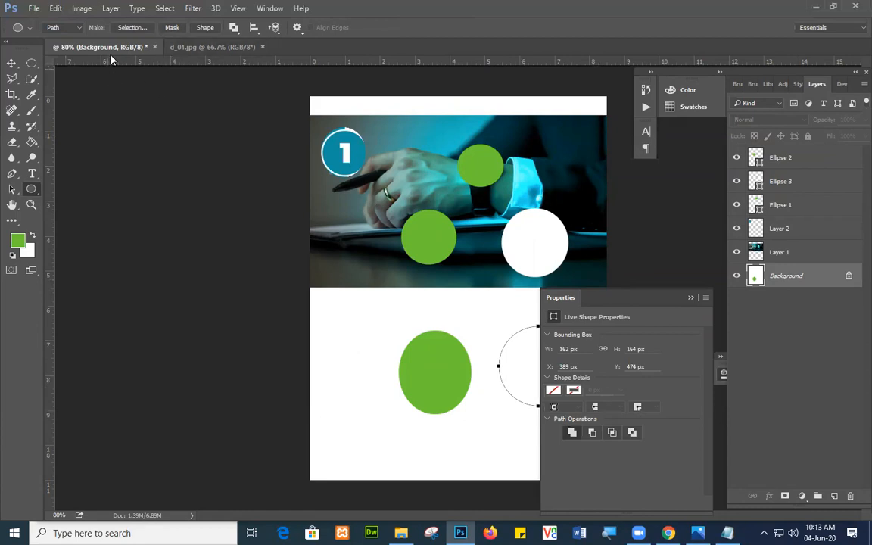
left_click(690, 298)
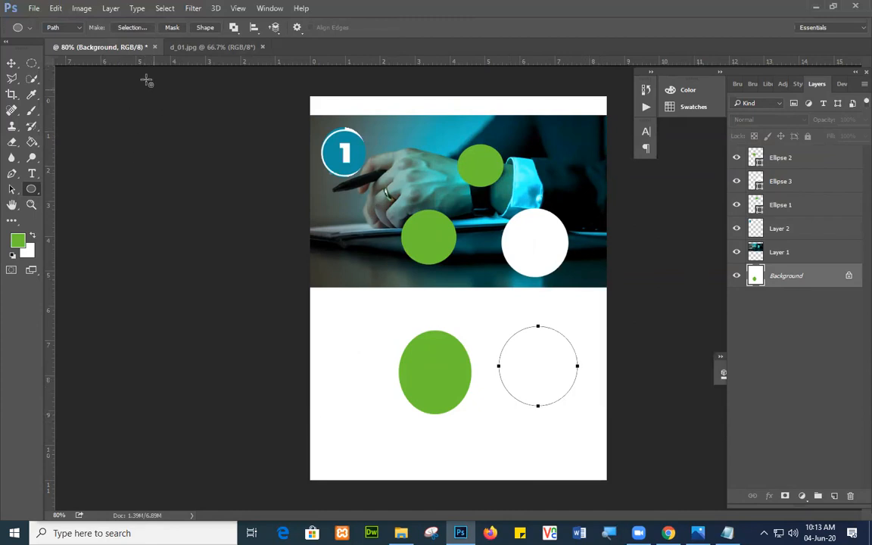
left_click(215, 27)
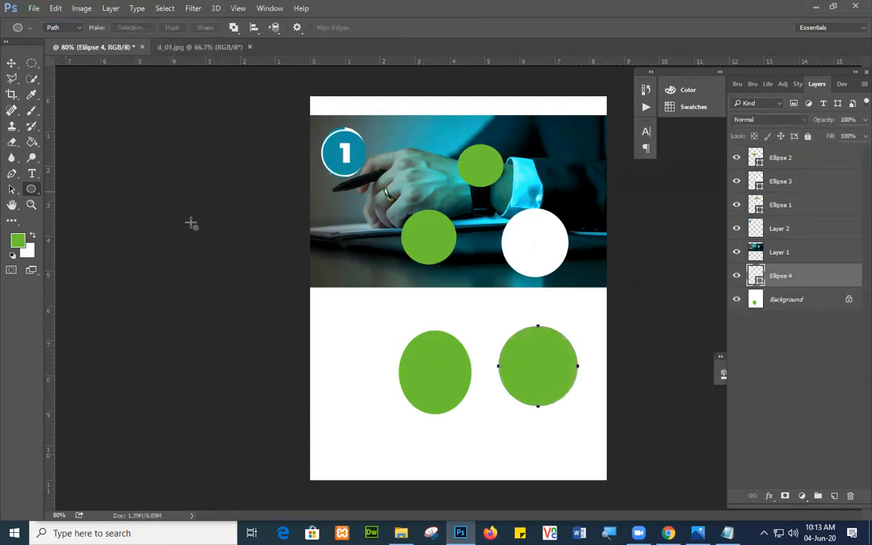
- Cancel the stray Create Ellipse dialog and delete the shape layer of the circle just made
left_click(356, 347)
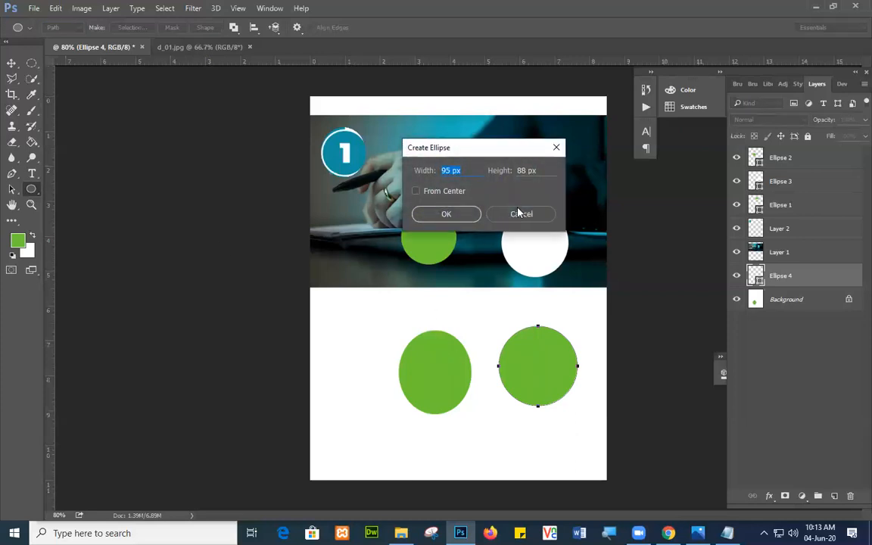
left_click(519, 214)
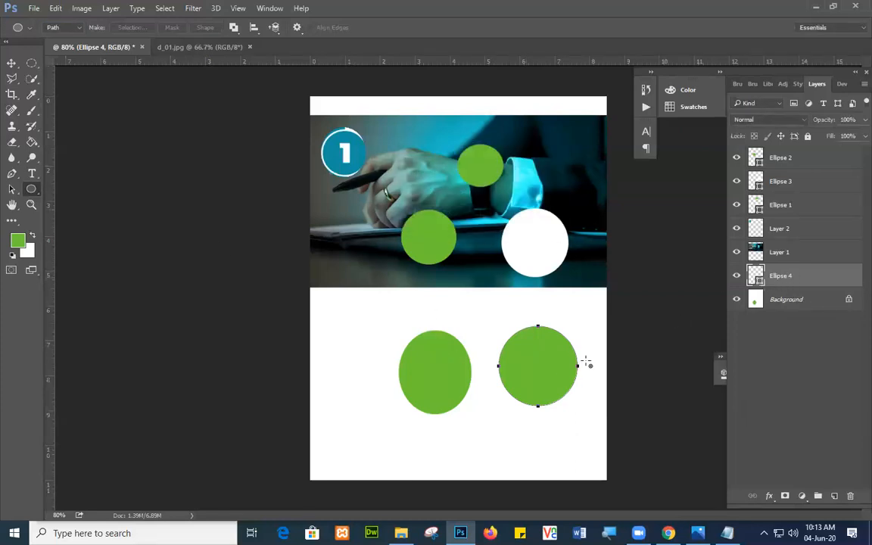
left_click_drag(784, 275, 851, 495)
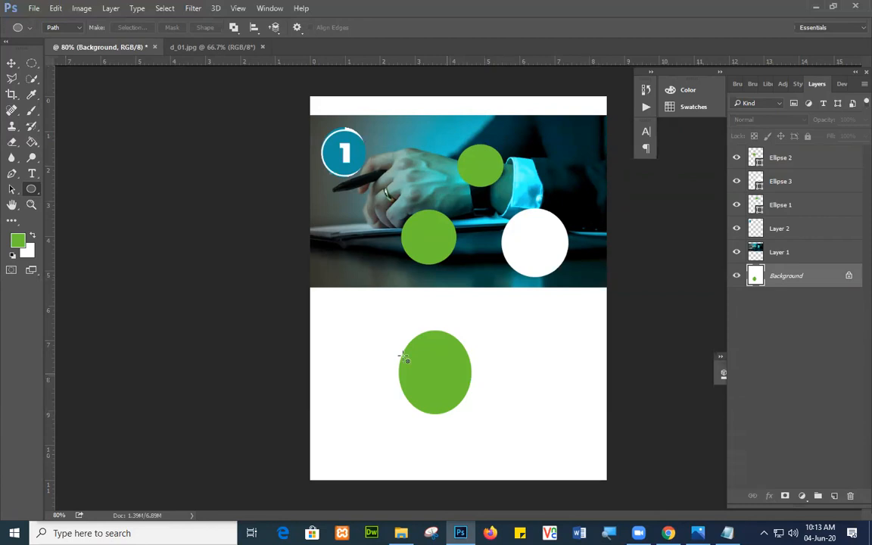
- Try to select and move the painted green ellipse with the Move tool, isolating the Background layer
left_click(9, 65)
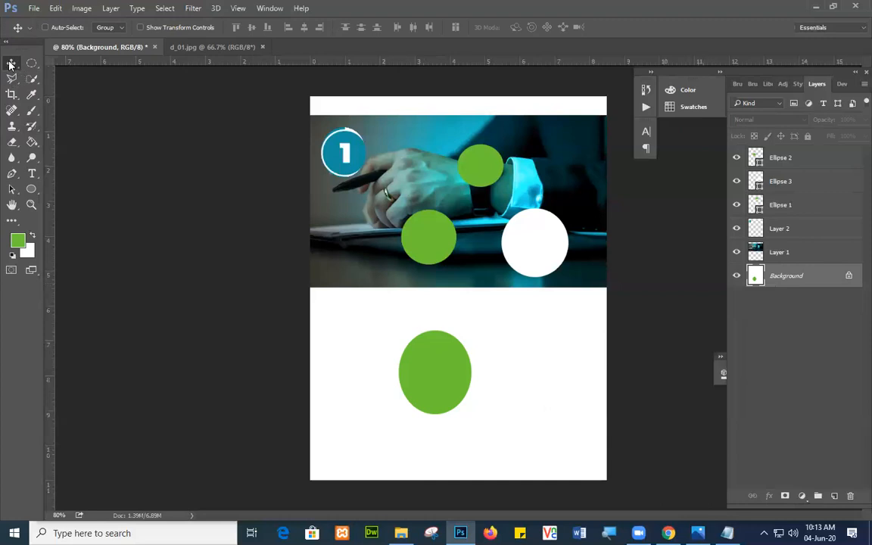
right_click(431, 362)
left_click(405, 369)
right_click(405, 369)
left_click(419, 349)
right_click(422, 350)
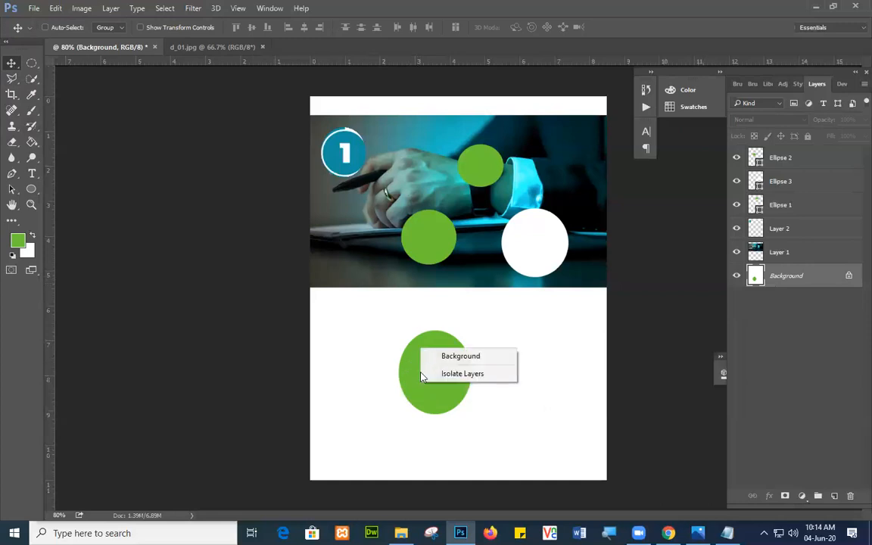
left_click(425, 374)
right_click(423, 372)
left_click(434, 379)
left_click_drag(433, 378, 468, 382)
left_click(440, 206)
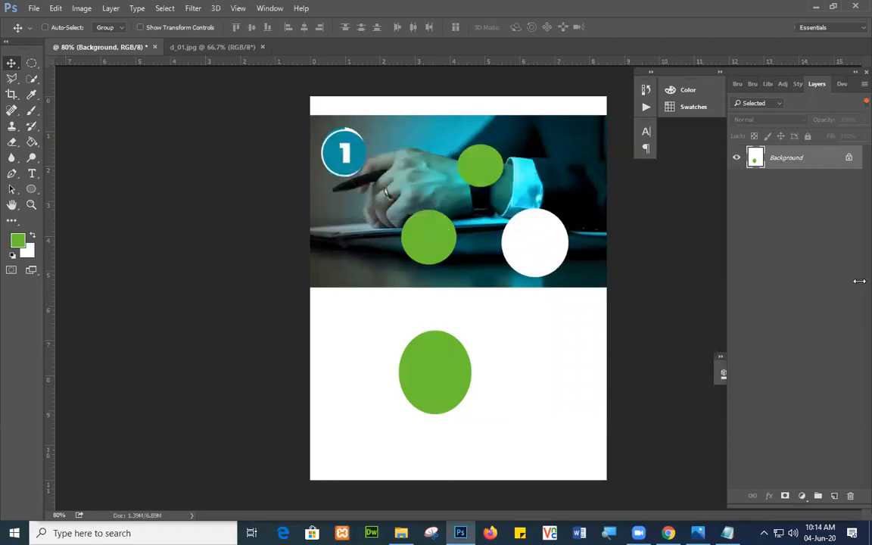
- Unlock the isolated Background layer and add the photo's Layer 1 to the isolated layers
left_click(785, 325)
left_click(849, 158)
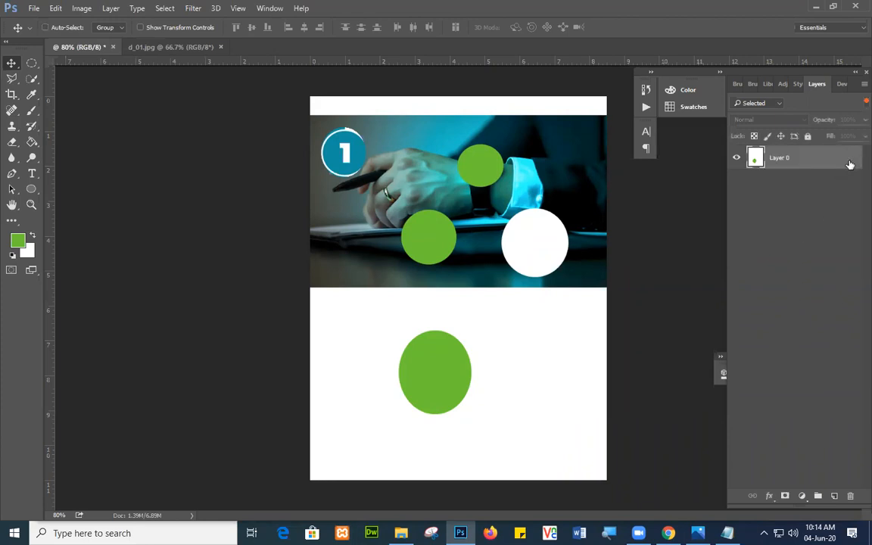
double_click(816, 161)
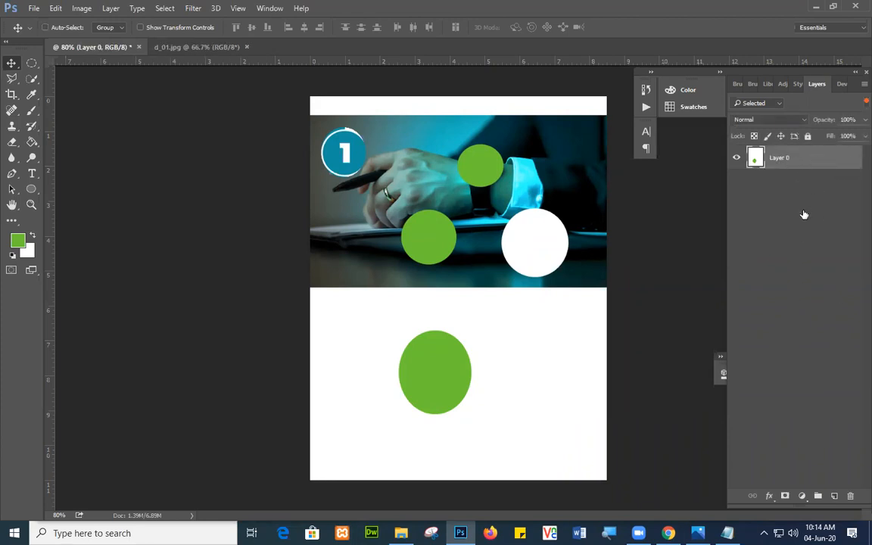
left_click(640, 131)
right_click(582, 148)
left_click(597, 153)
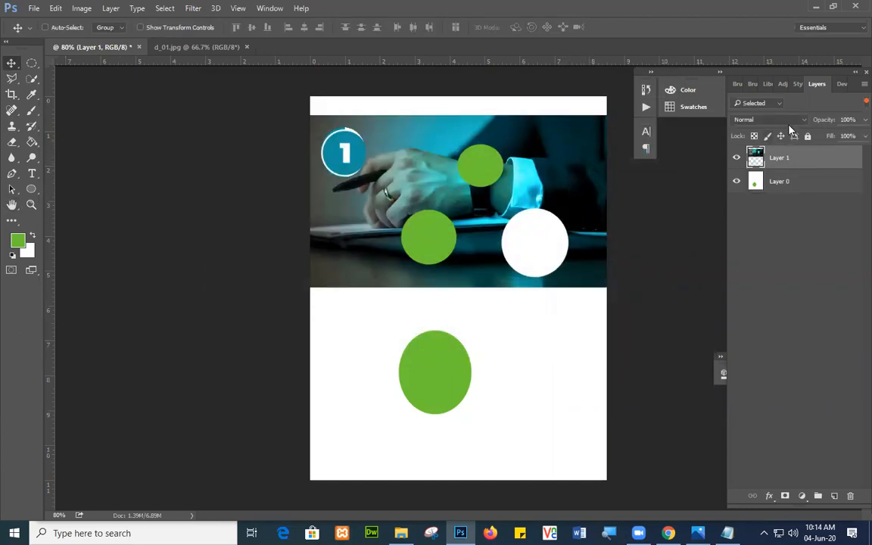
- Undo the recent edits back through the white ellipse, set the layer filter to Kind, and select the Background layer
key("ctrl")
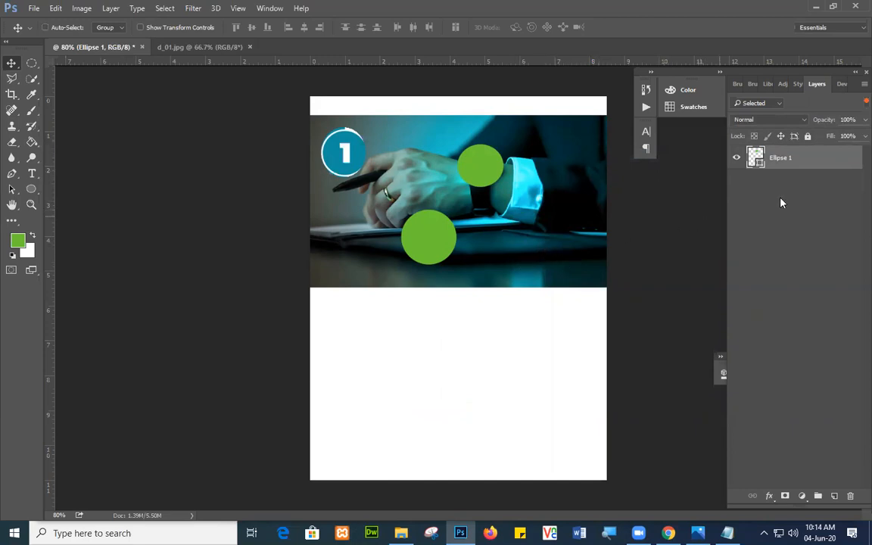
left_click(785, 219)
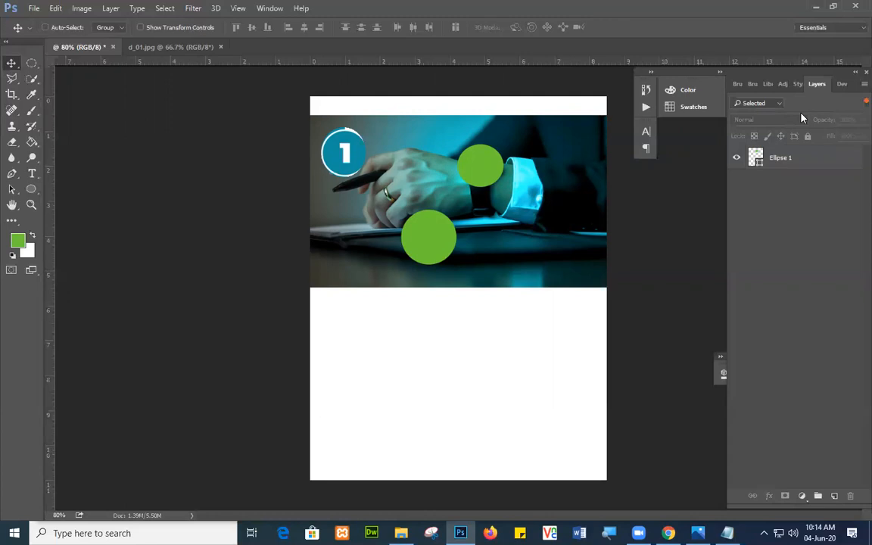
left_click(780, 104)
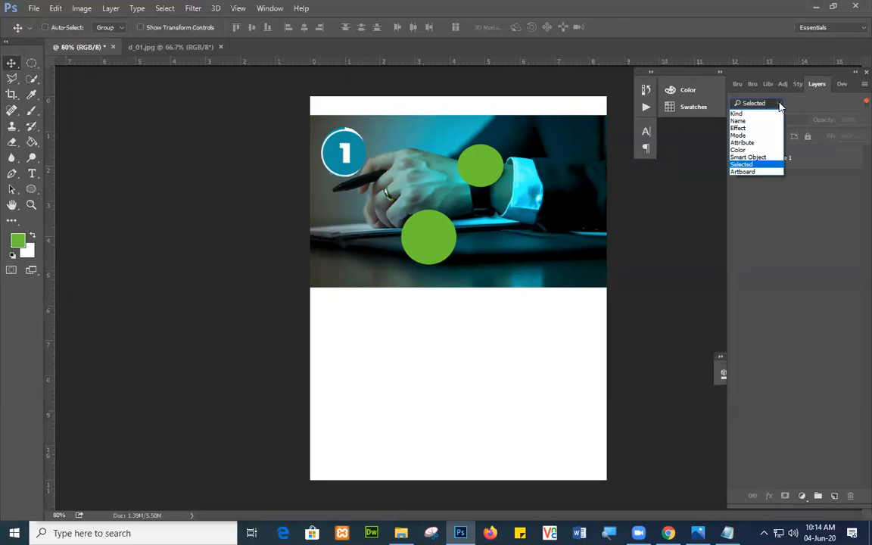
left_click(781, 104)
left_click(780, 105)
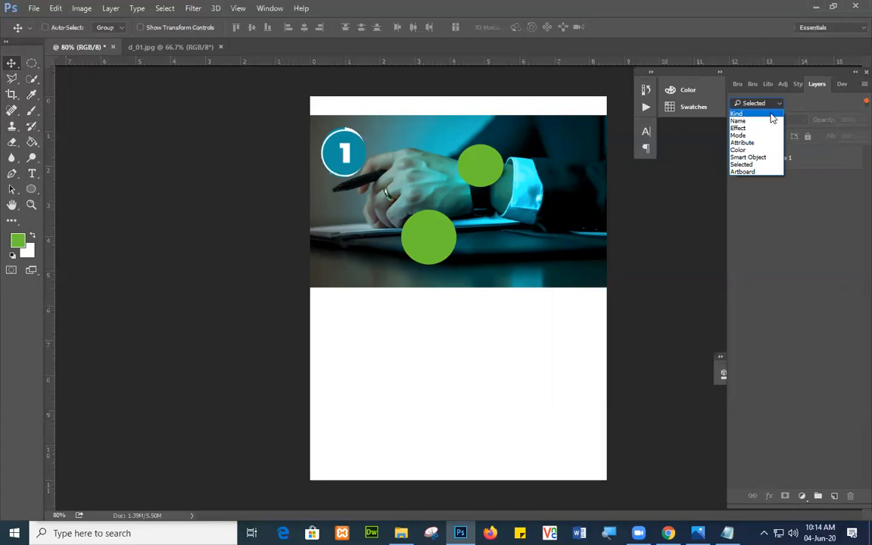
left_click(773, 116)
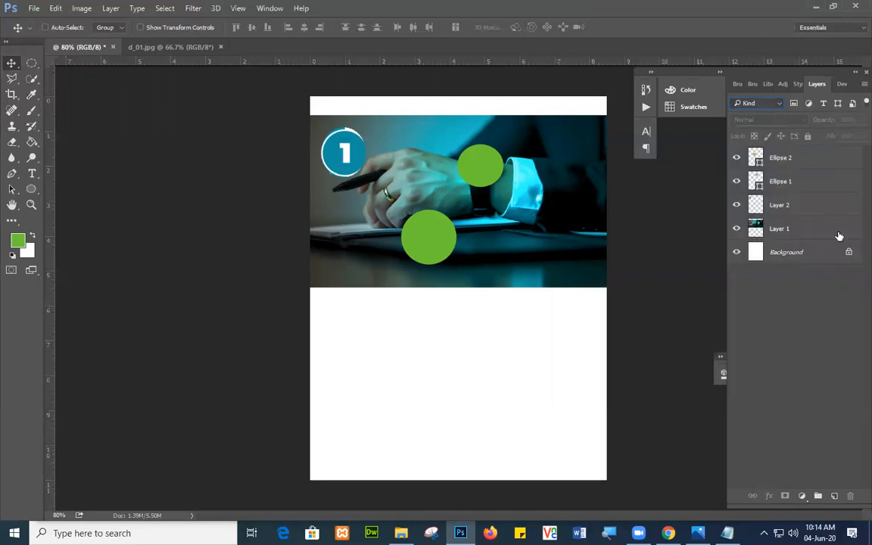
left_click(826, 253)
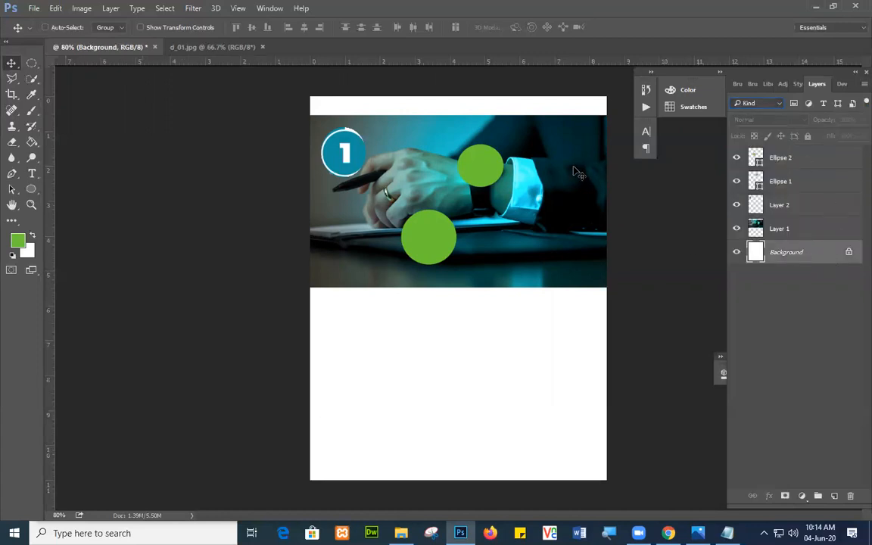
- Select Layer 2 with the number 1 badge and move the badge onto the hand holding the pen
right_click(347, 156)
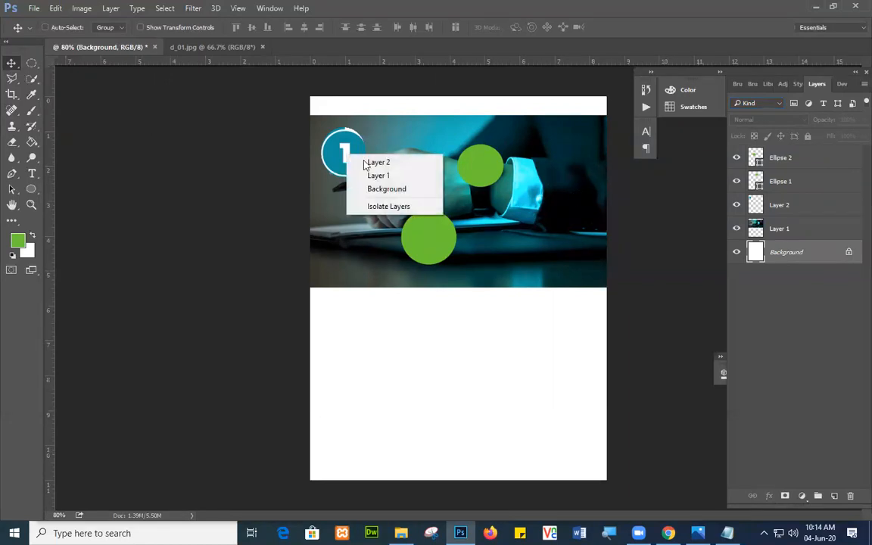
left_click(377, 163)
left_click_drag(366, 165, 425, 165)
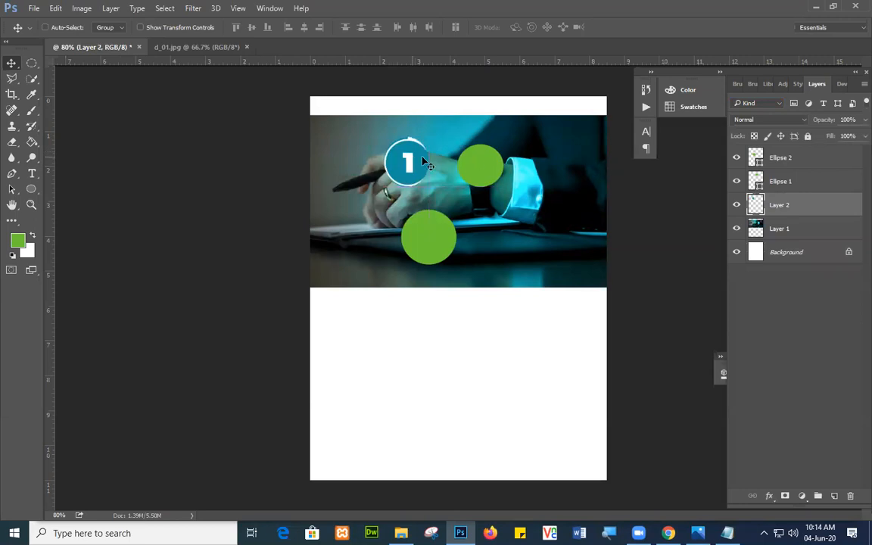
- Select the green circles' layers in turn, moving the smaller circle just below the shirt cuff and the larger one onto the wristwatch
right_click(483, 164)
left_click(497, 171)
left_click_drag(497, 173, 555, 227)
right_click(449, 228)
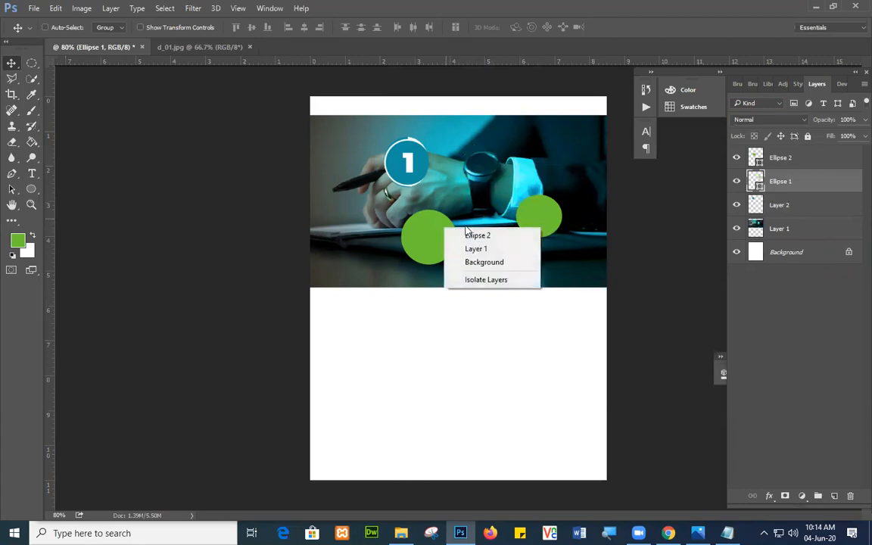
left_click(464, 231)
left_click_drag(440, 237, 490, 174)
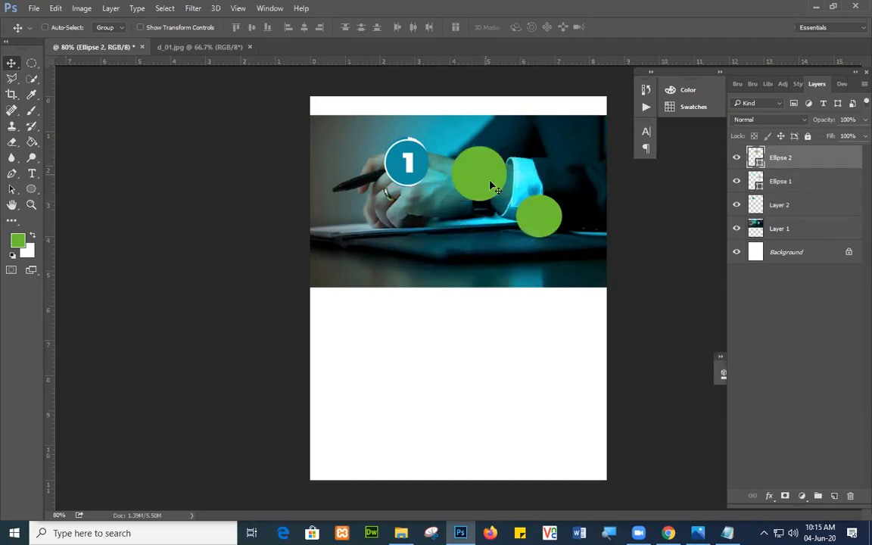
- Move the Ellipse 1 circle onto the notebook below the hand, and shift Layer 2's number 1 badge slightly down
left_click(774, 187)
left_click_drag(604, 167, 493, 183)
left_click(795, 213)
left_click_drag(569, 220, 543, 225)
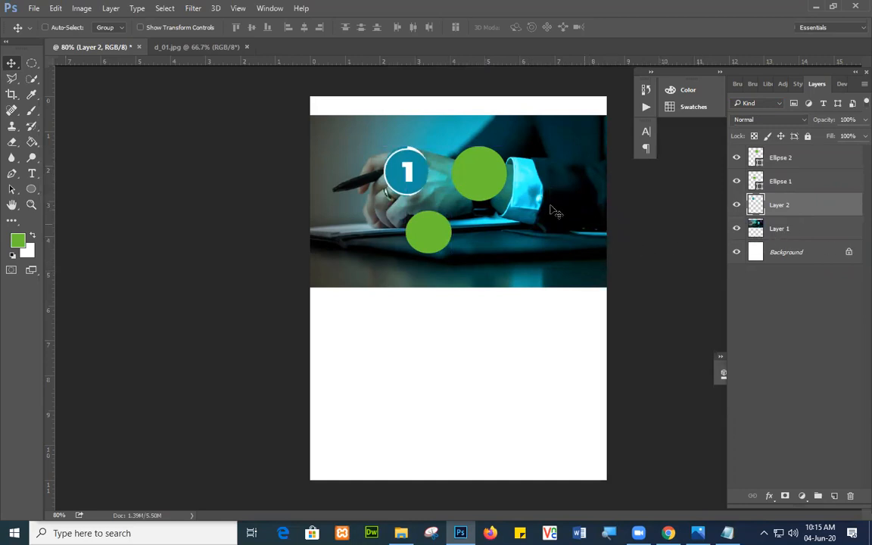
- Line up the larger green circle and the number 1 badge on either side of the smaller circle, and reselect Ellipse 2
right_click(493, 177)
left_click(503, 183)
left_click_drag(481, 181, 529, 241)
right_click(401, 173)
left_click(409, 171)
left_click_drag(405, 171, 353, 229)
left_click_drag(524, 237, 511, 236)
right_click(537, 243)
left_click(567, 250)
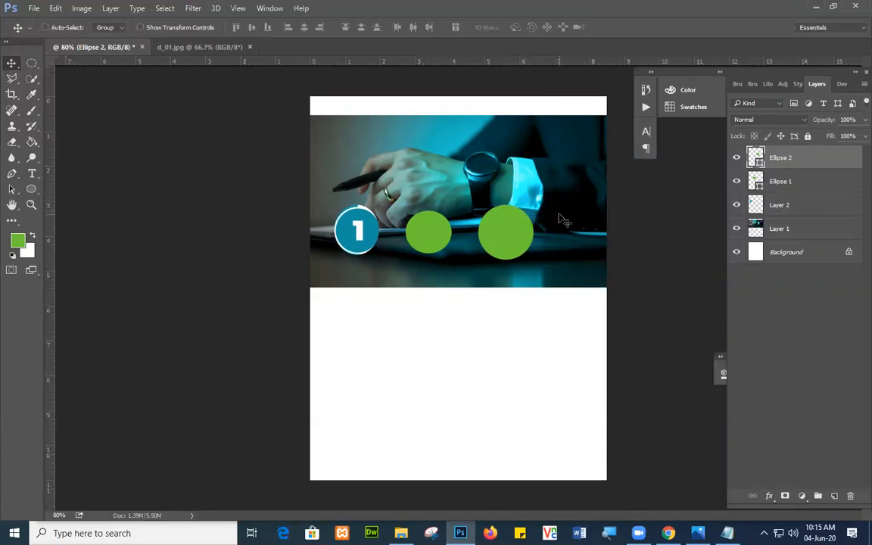
- Select the photo's Layer 1 from the canvas, move the photo slightly down, and return it to its earlier position
right_click(584, 249)
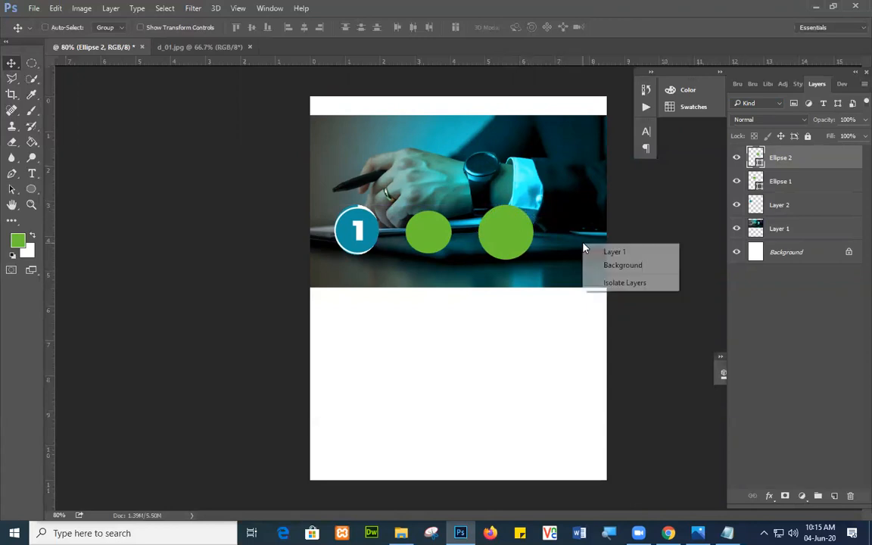
left_click(596, 253)
left_click_drag(529, 220, 531, 241)
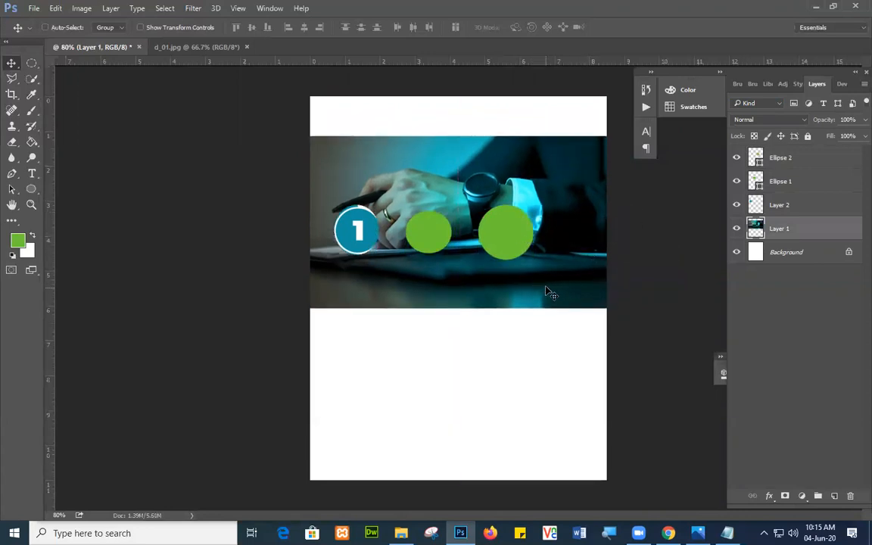
right_click(570, 268)
left_click(582, 274)
mouse_move(576, 278)
left_mouse_down()
mouse_move(574, 259)
mouse_move(573, 267)
left_mouse_up()
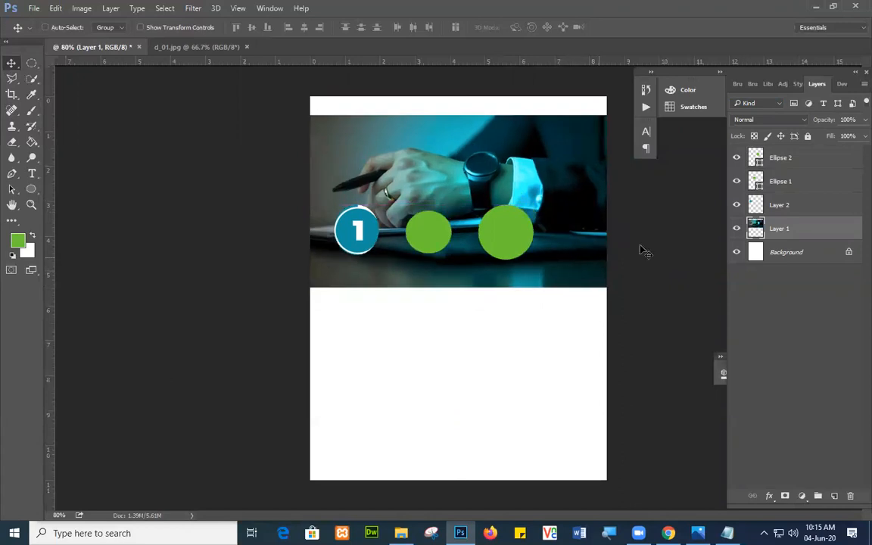
- Select the whole range from Layer 1 to Ellipse 2 and move the photo, badge and circles down together
left_click(814, 206)
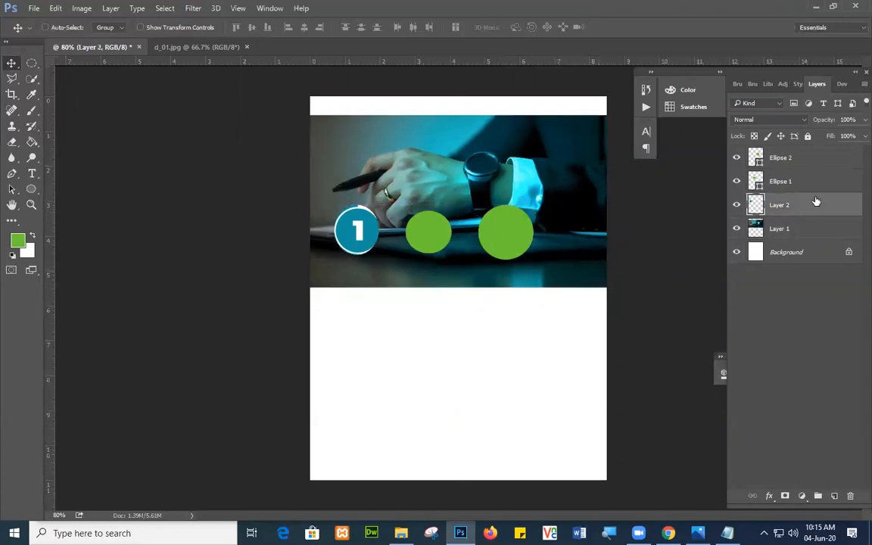
left_click(818, 159)
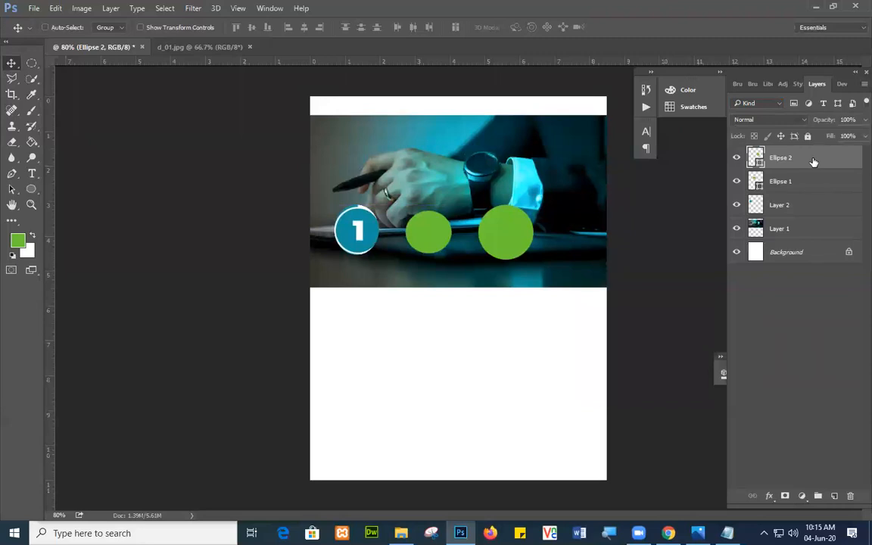
left_click(801, 233)
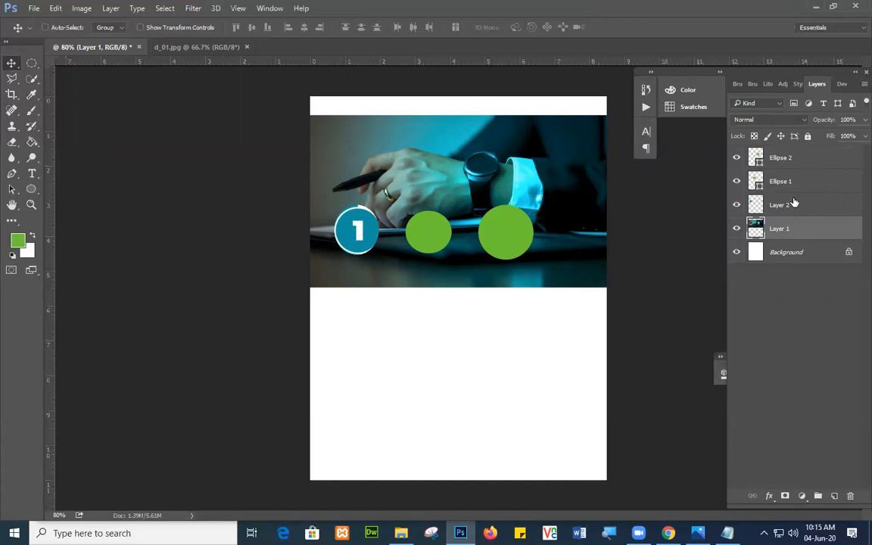
left_click(804, 157, "shift")
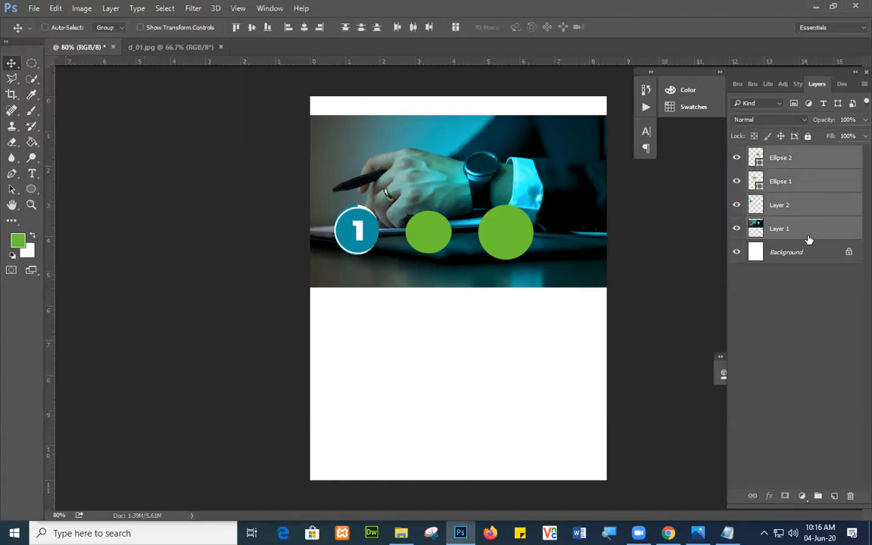
left_click_drag(512, 176, 556, 223)
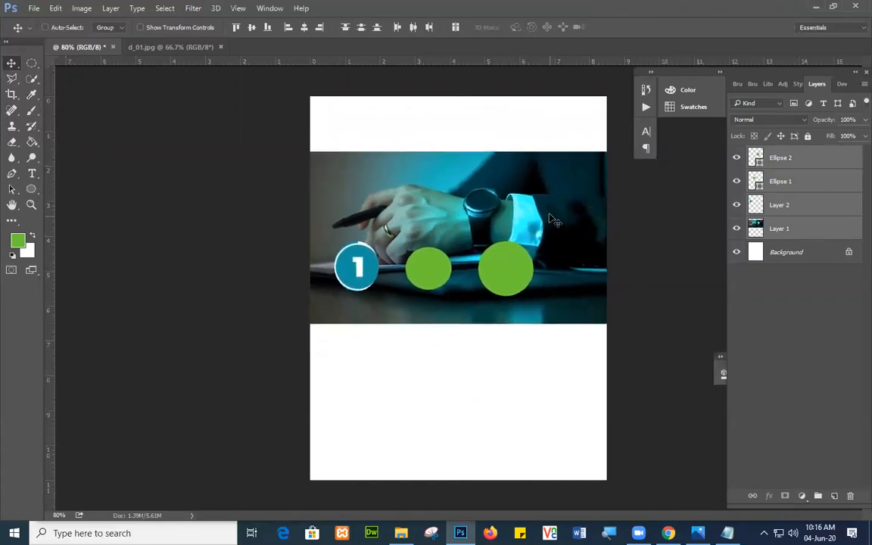
- Select Layer 2 from the canvas and move the number 1 badge up into the white area above the photo
left_click(776, 186)
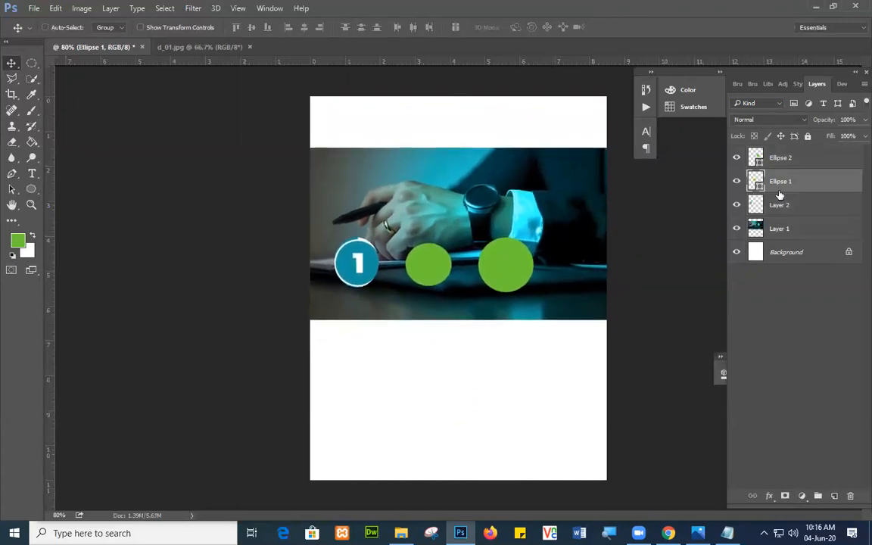
right_click(367, 265)
left_click(390, 270)
left_click_drag(360, 258, 358, 118)
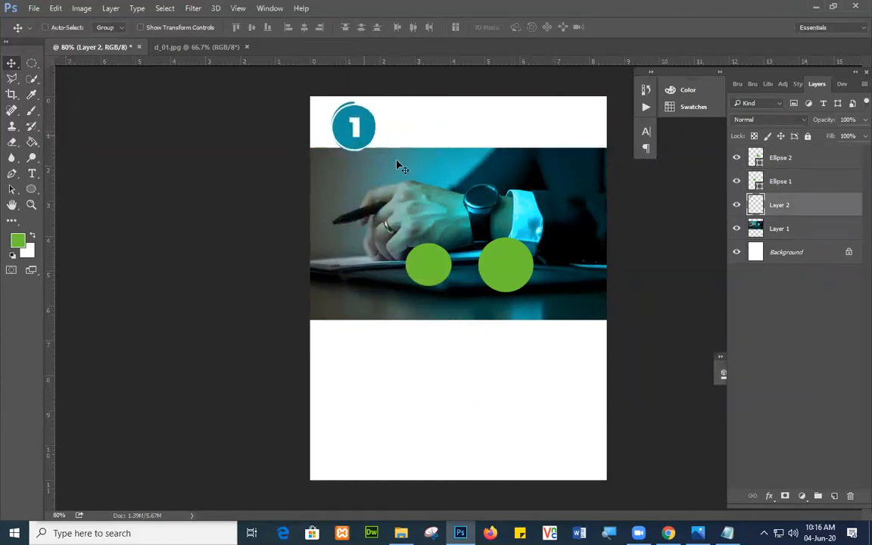
- Move the Layer 1 photo slightly down on its own, and shift all layers from Layer 1 to Ellipse 2 slightly down together
right_click(445, 191)
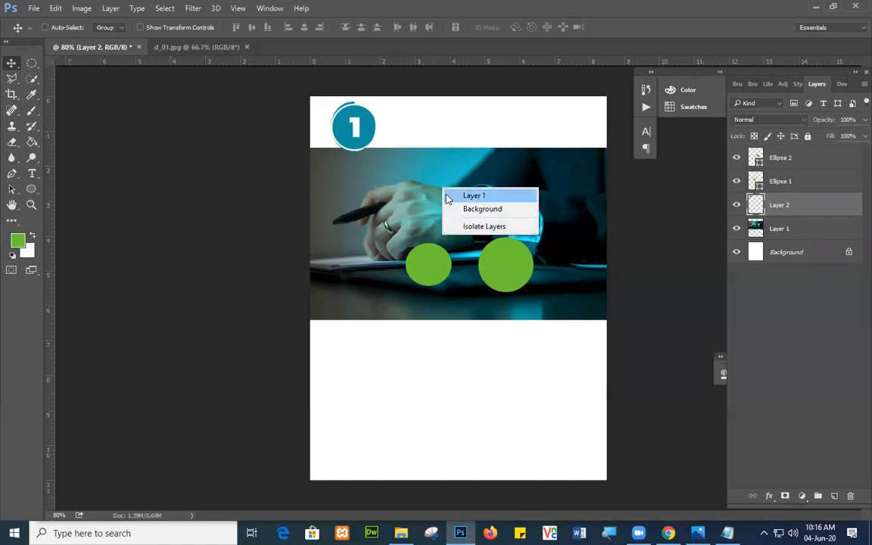
left_click(456, 197)
left_click_drag(456, 199, 458, 214)
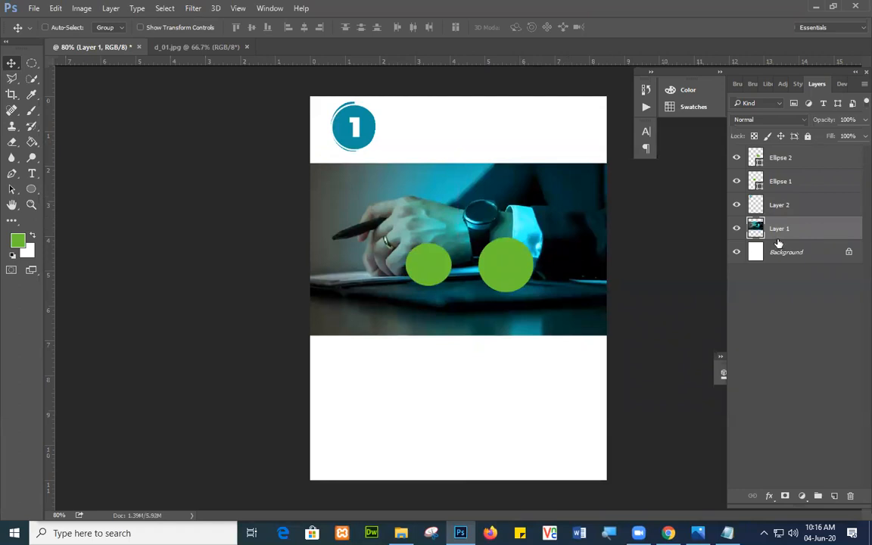
left_click(809, 158, "shift")
mouse_move(563, 224)
left_mouse_down()
mouse_move(563, 243)
mouse_move(564, 230)
left_mouse_up()
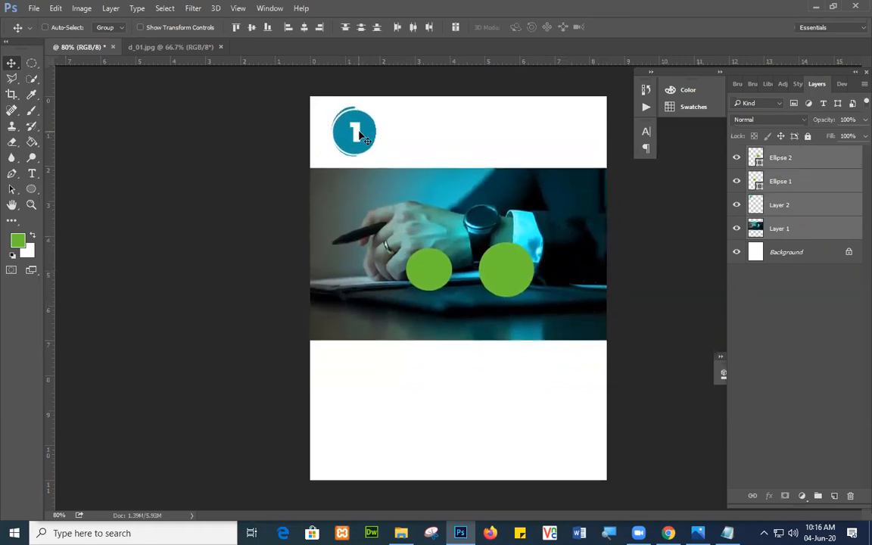
- Select Layer 1, Ellipse 1 and Ellipse 2 without Layer 2, and move them slightly down and to the left
left_click(804, 232)
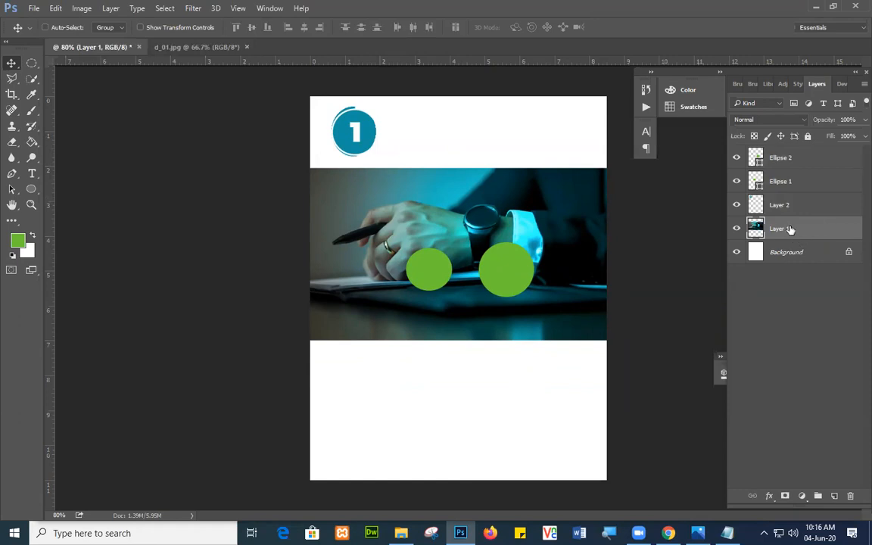
left_click(803, 183, "ctrl")
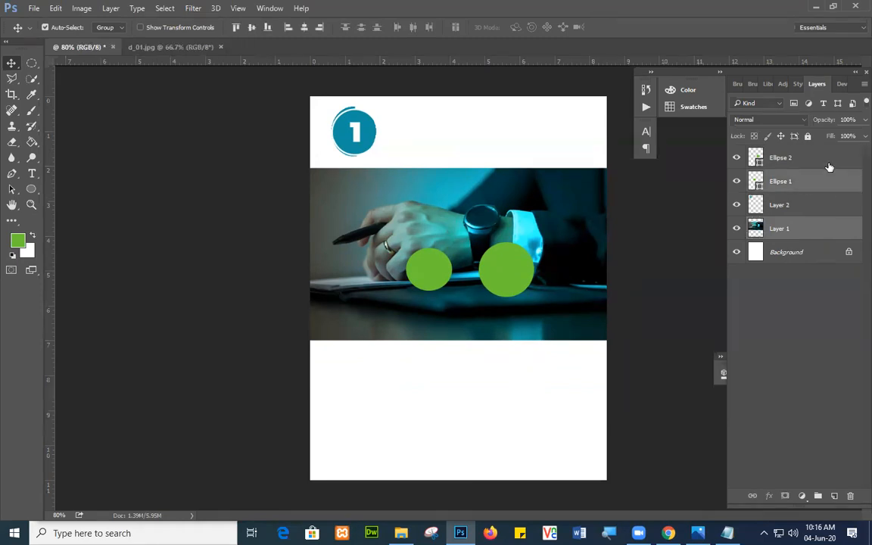
left_click(823, 161, "ctrl")
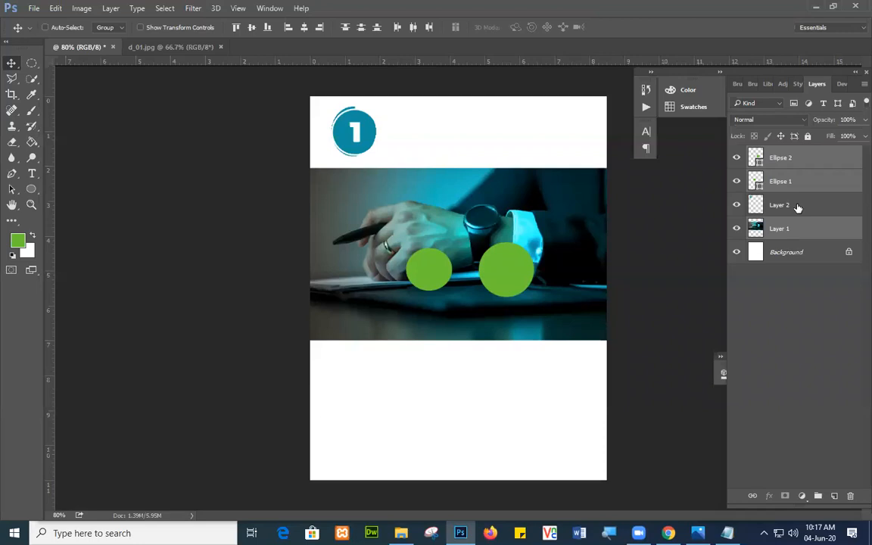
left_click_drag(546, 262, 497, 225)
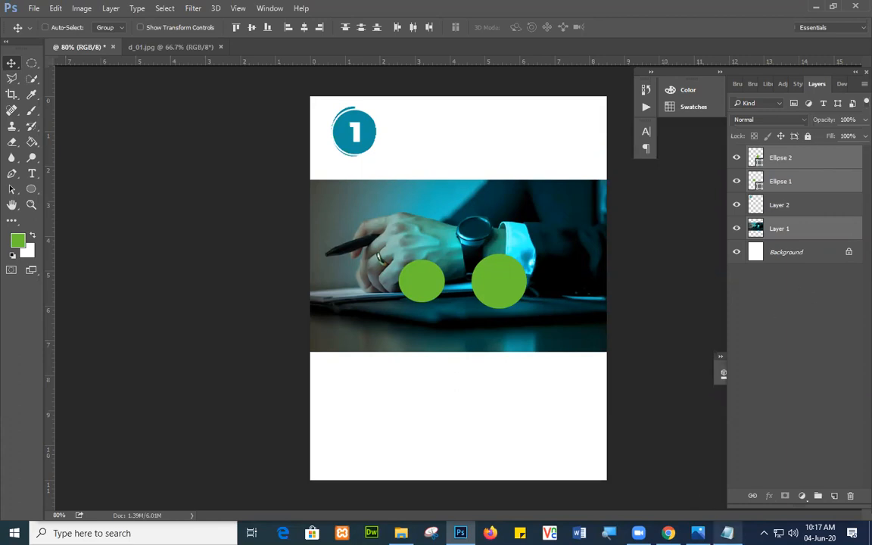
- Switch to the info note in Notepad and add the line "selection of layers multiple layers selection with shift"
left_click(727, 533)
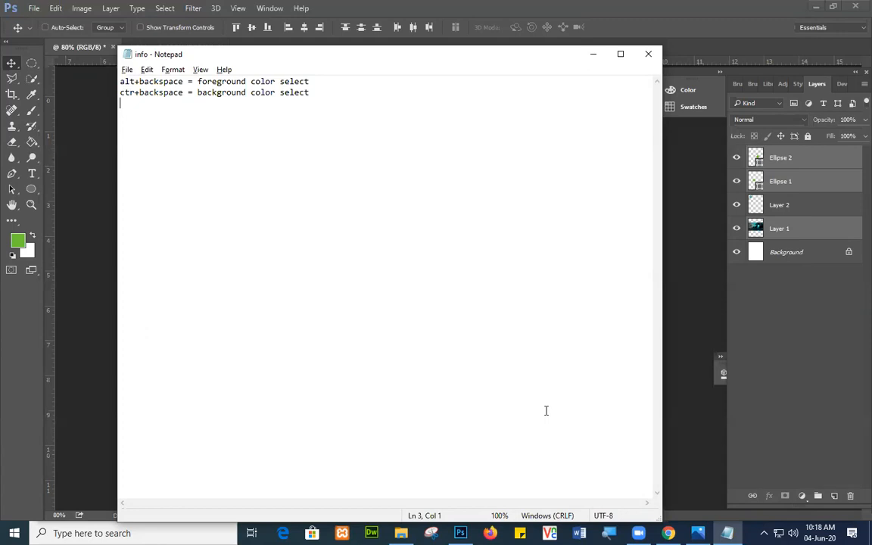
type("selection of layers")
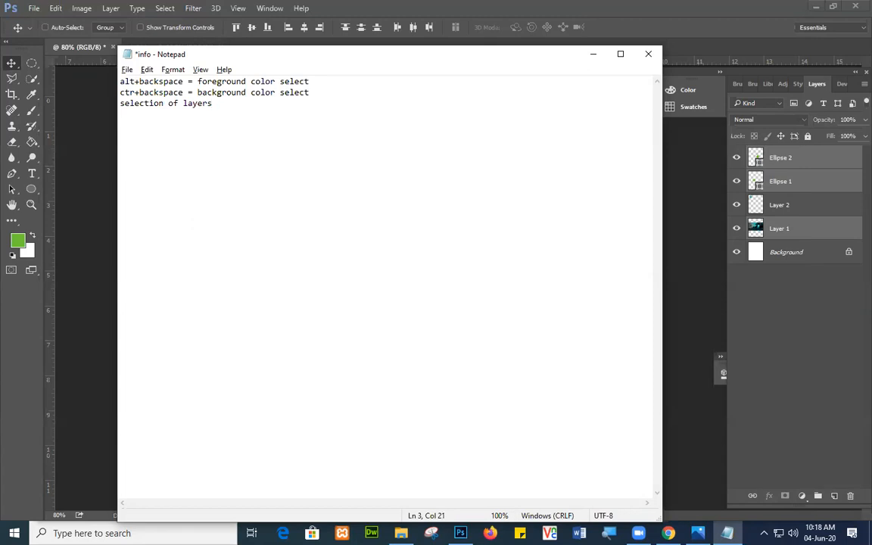
type(" multiple layers selection")
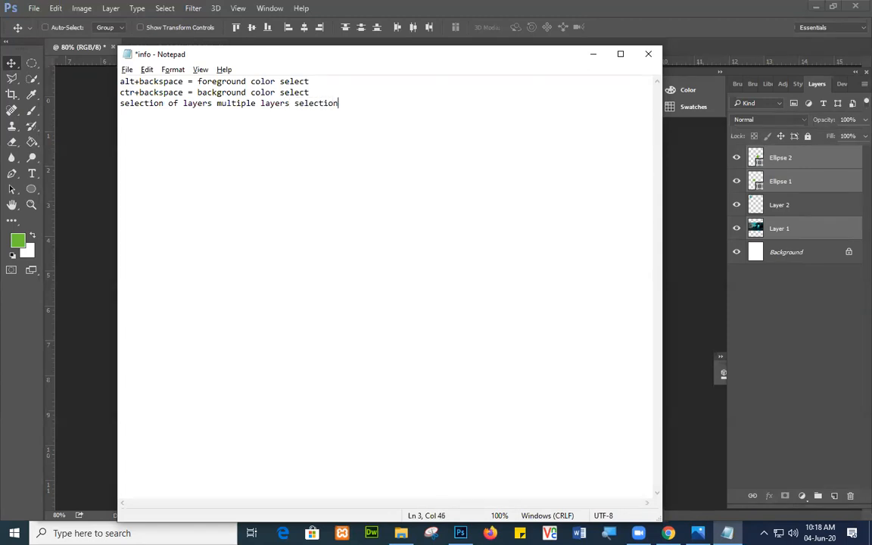
type(" in a")
key("BackSpace")
key("BackSpace")
key("BackSpace")
key("BackSpace")
key("BackSpace")
type("with shift")
key("Return")
- Add the line "selected layer selection with ctr", save the note, and return to Photoshop
type("sele")
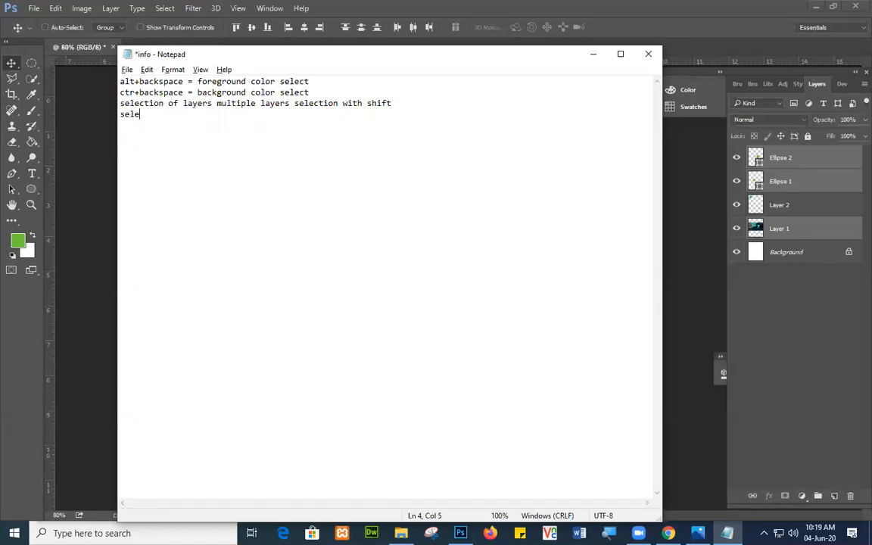
type("cted layer selection with ctr")
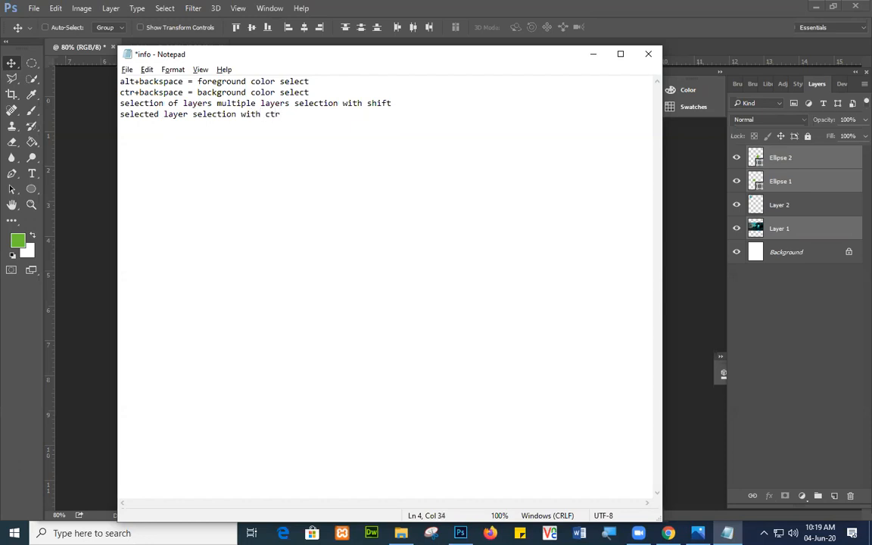
key("Return")
key("ctrl+s")
left_click(592, 56)
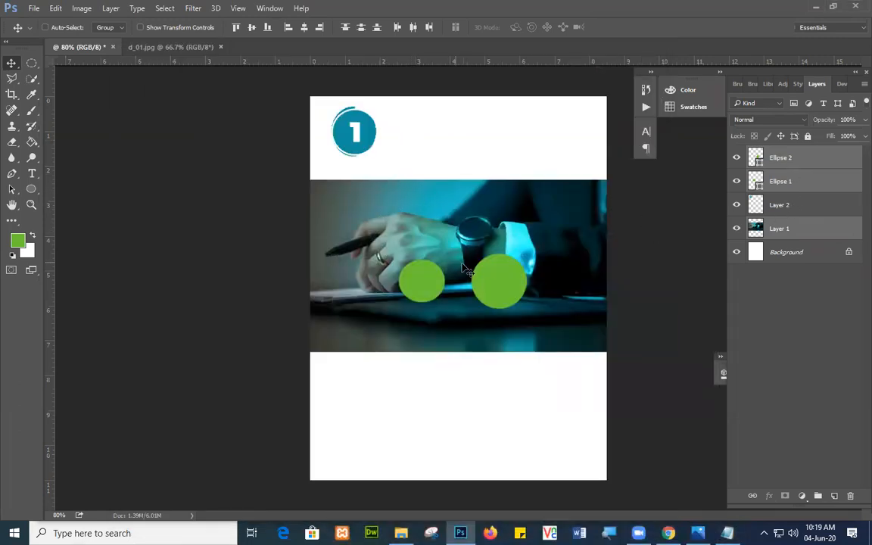
- Select Layer 2 from the canvas and move the number 1 badge onto the photo's upper-left area above the pen
right_click(348, 132)
left_click(371, 142)
left_click_drag(359, 136, 356, 228)
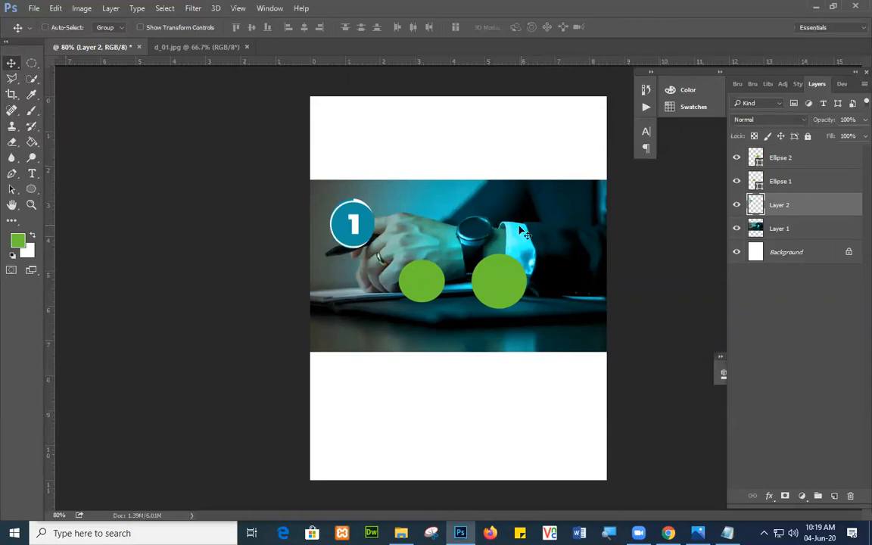
left_click_drag(343, 223, 346, 214)
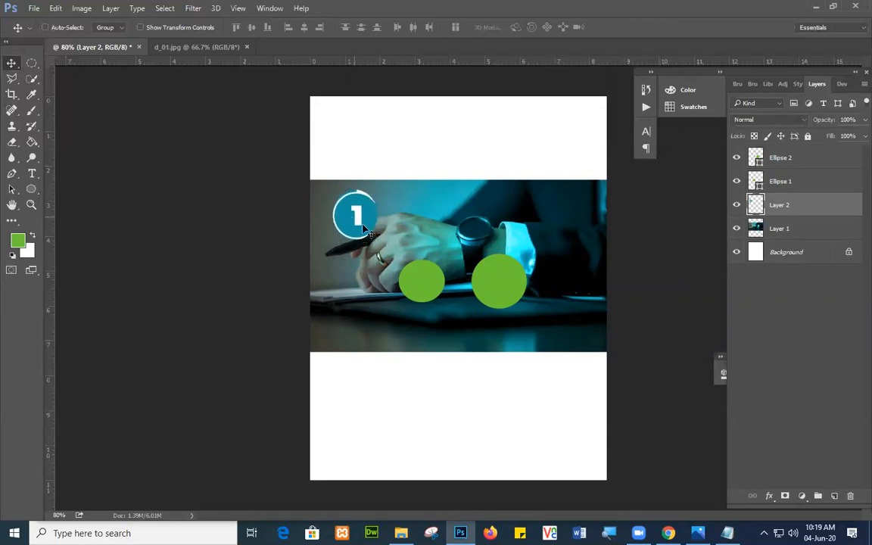
- Move the Ellipse 1 circle to the photo's lower-left corner and the Ellipse 2 circle to just below the shirt cuff
right_click(424, 287)
left_click(433, 289)
left_click_drag(422, 286, 352, 330)
right_click(511, 285)
left_click(540, 287)
left_click_drag(506, 293, 532, 313)
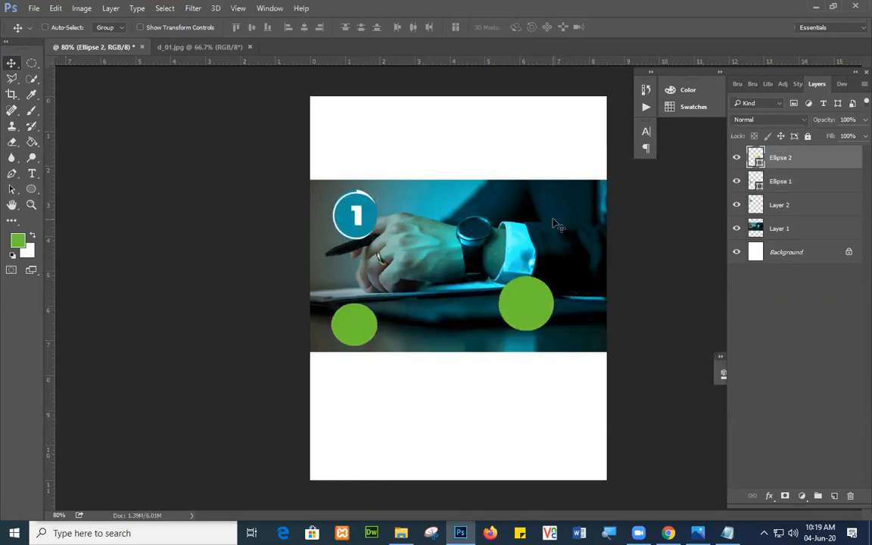
- Select the layers from Ellipse 2 through Layer 1 and open the layer commands for them
left_click(806, 236, "shift")
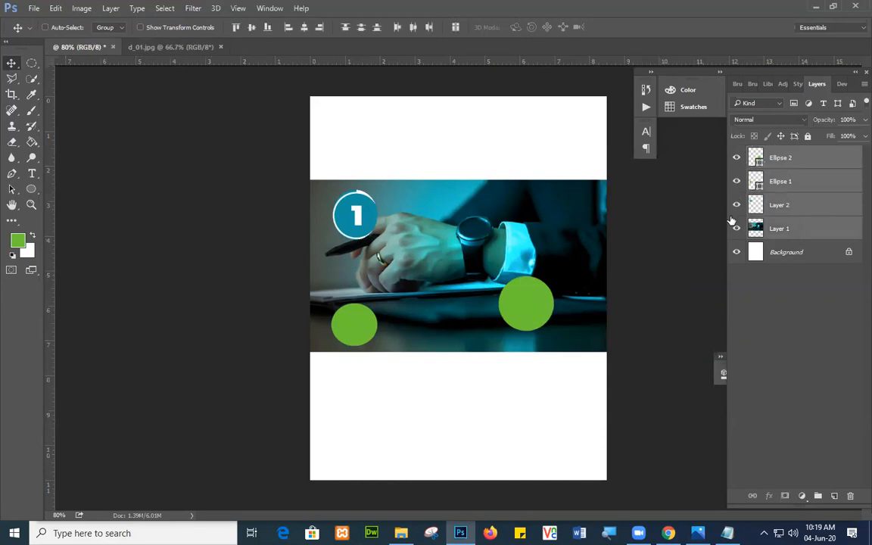
right_click(805, 170)
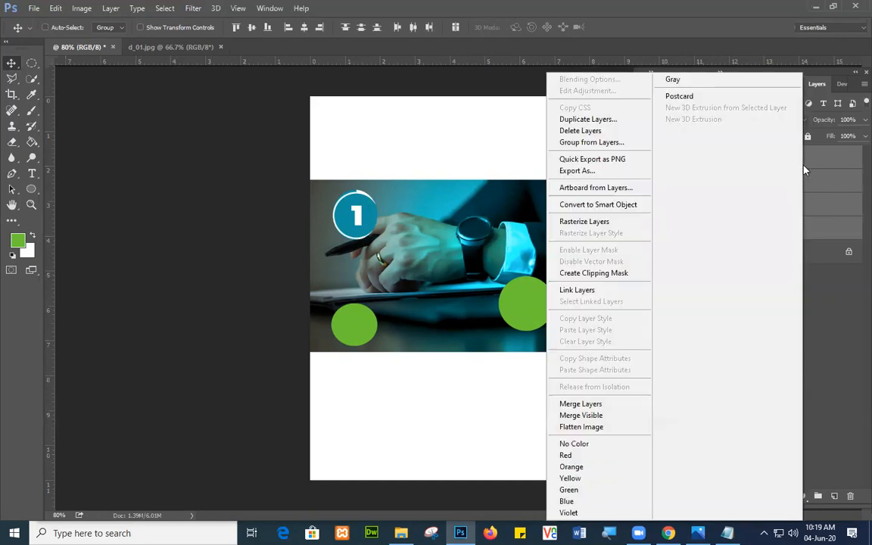
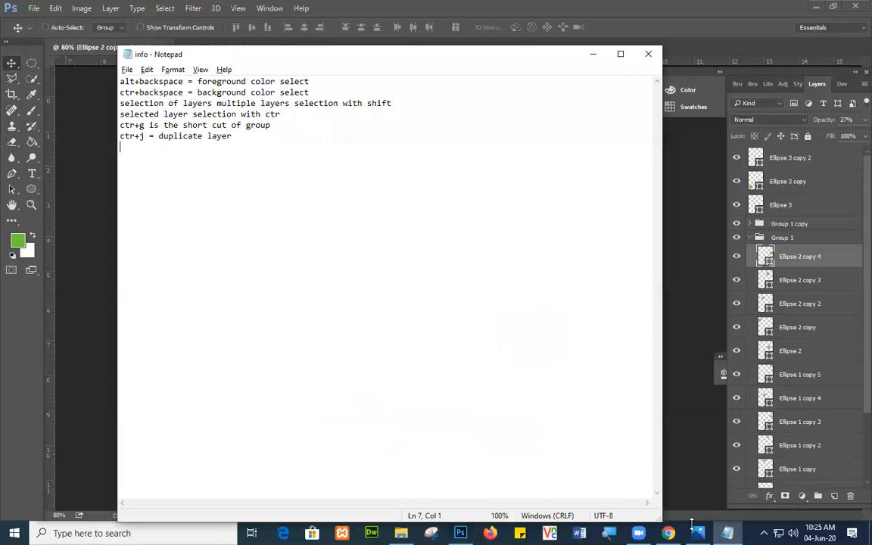
- Add the line "you can use alter + move tool to duplicate layer" to the info note, save it, and return to Photoshop
type("you can ")
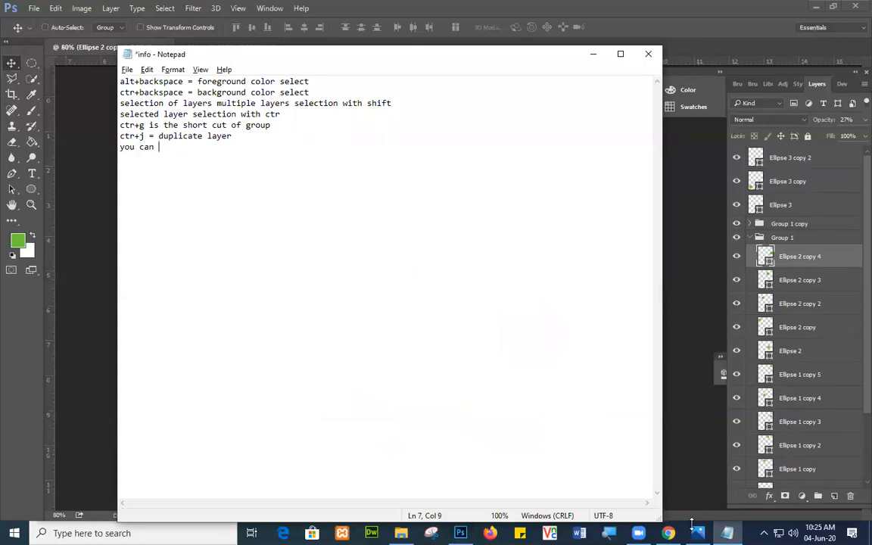
type("us")
type("e alter ")
type("arr")
type("ow")
key("BackSpace")
key("BackSpace")
key("BackSpace")
key("BackSpace")
key("BackSpace")
type("+ move tool to du")
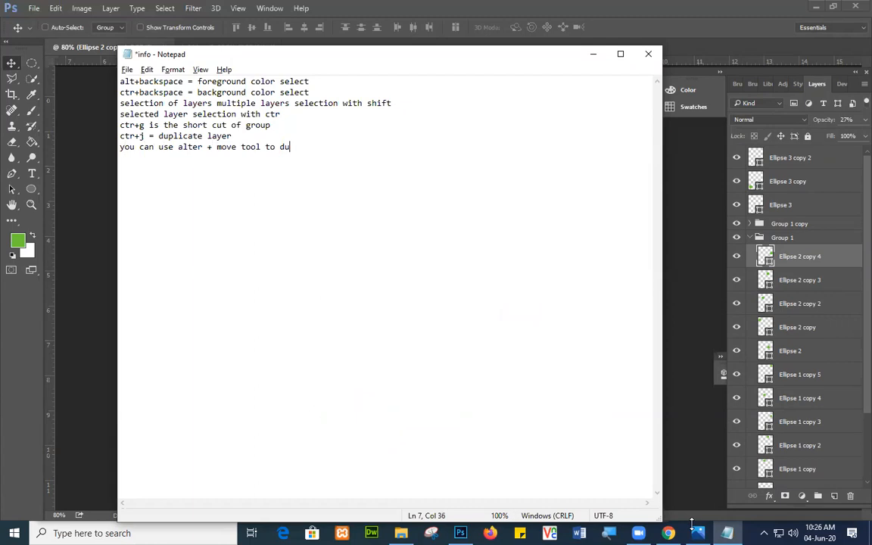
type("plicate layer")
key("Return")
key("ctrl+s")
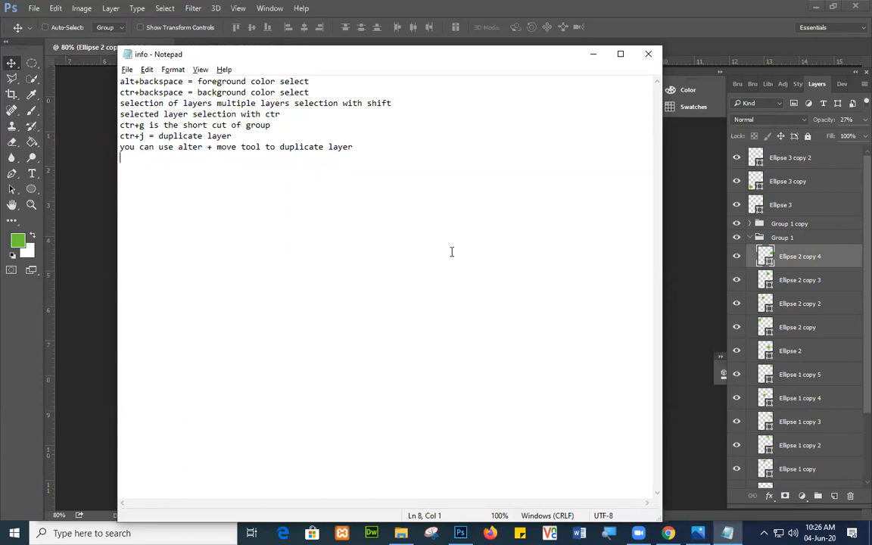
left_click(593, 54)
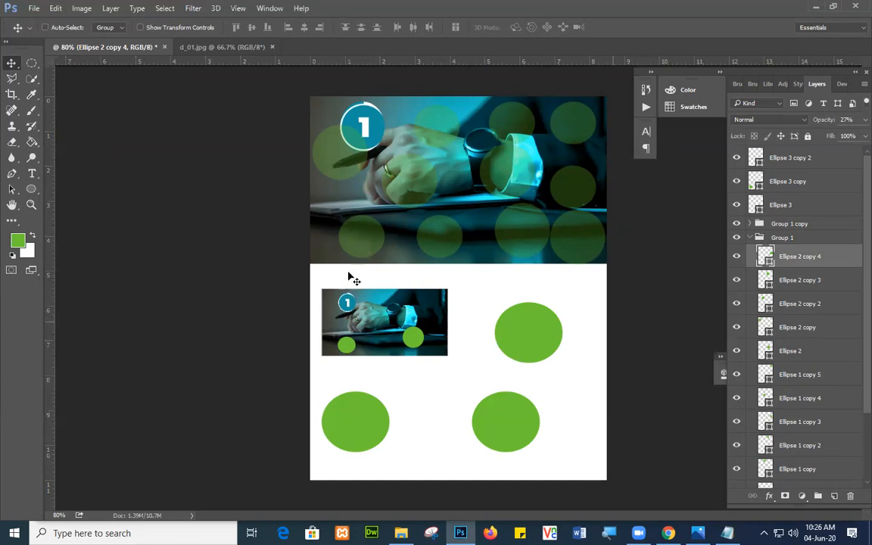
- Create a new white document from the Clipboard preset, 92 by 103 pixels at 300 pixels/inch
left_click(33, 9)
left_click(43, 24)
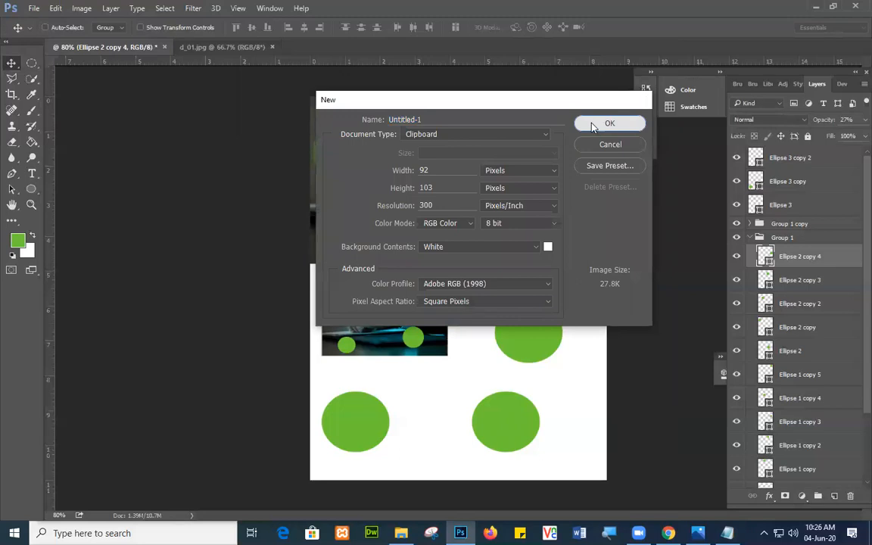
left_click(591, 122)
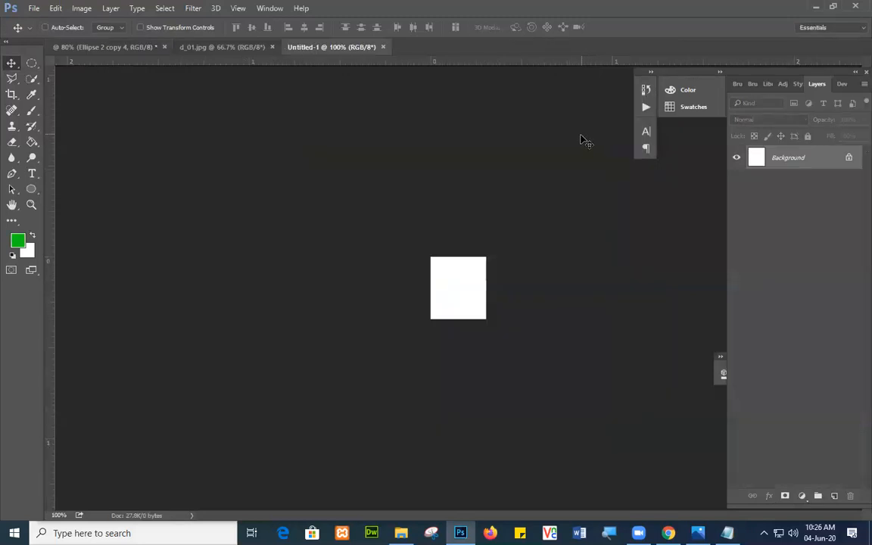
- Create another new white document 1000 pixels wide and 1000 pixels high
left_click(34, 9)
left_click(39, 20)
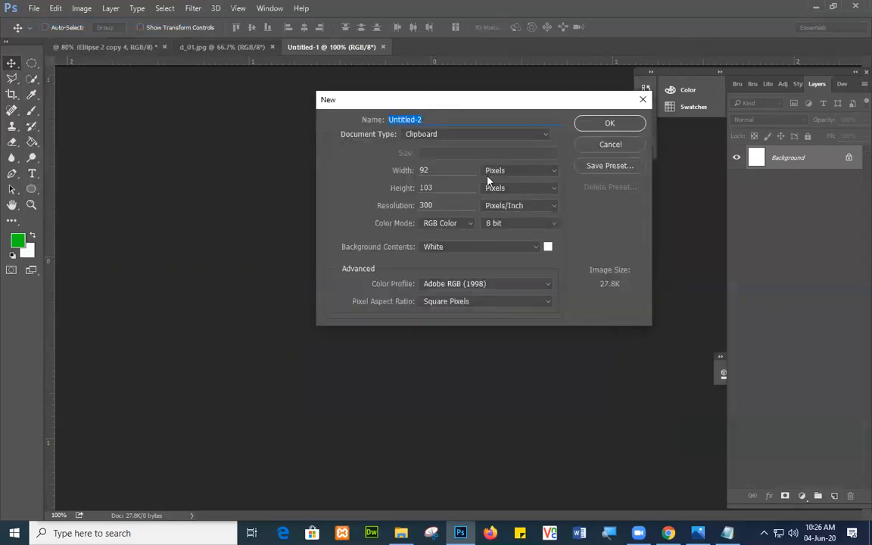
left_click(448, 172)
type("1000")
left_click(445, 186)
type("1000")
left_click(603, 125)
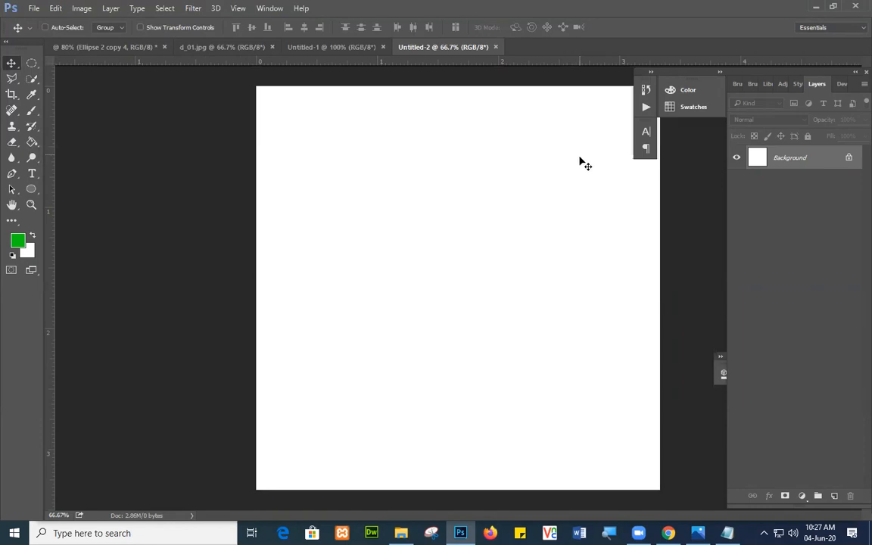
- Draw a rounded rectangle about 818 by 287 px with a 150 px radius across the middle of the canvas and dismiss its properties
left_click(31, 189)
left_click(83, 201)
left_click(84, 195)
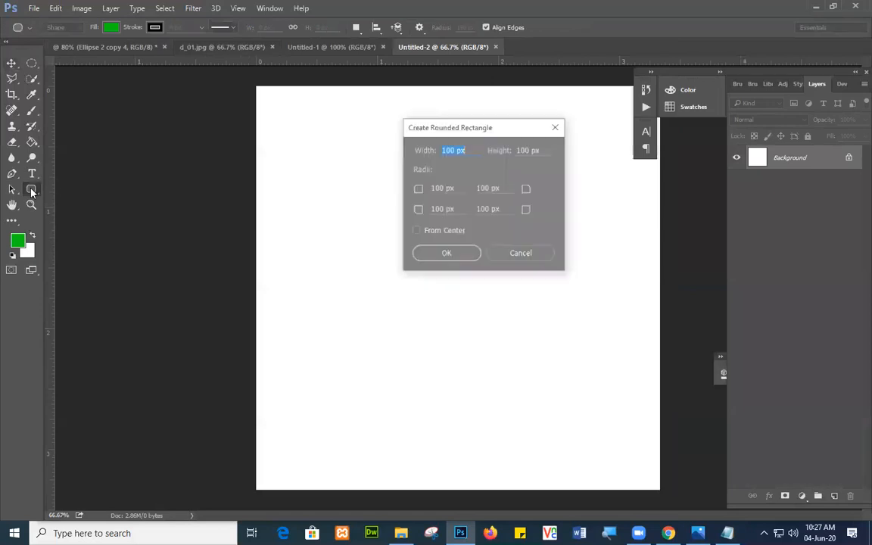
left_click(522, 254)
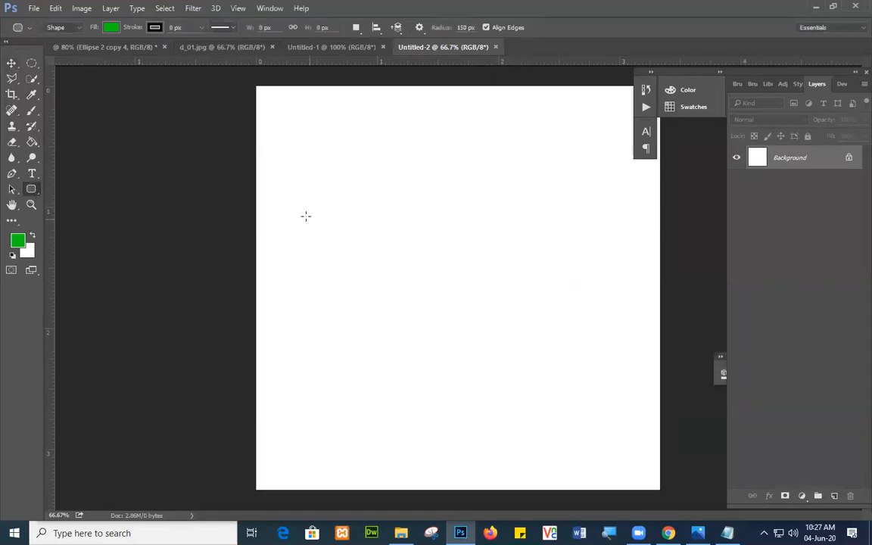
left_click_drag(303, 209, 635, 326)
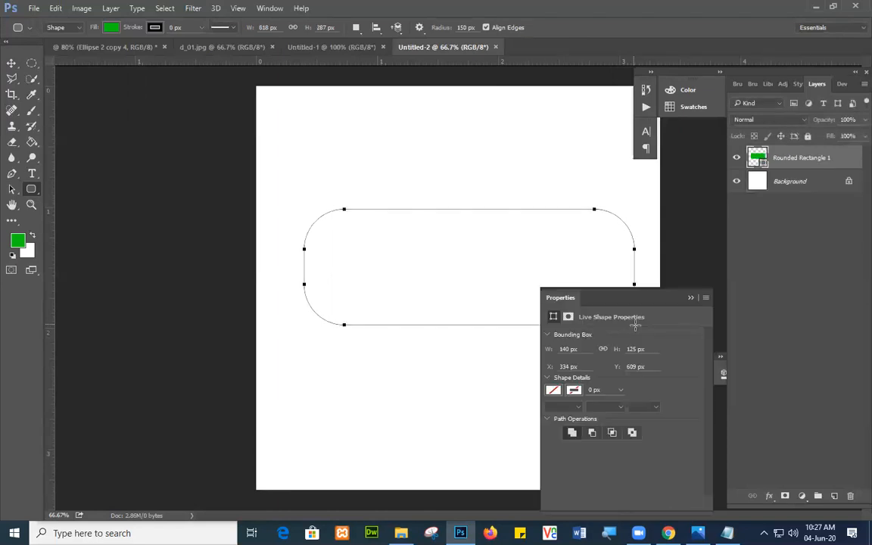
left_click(690, 299)
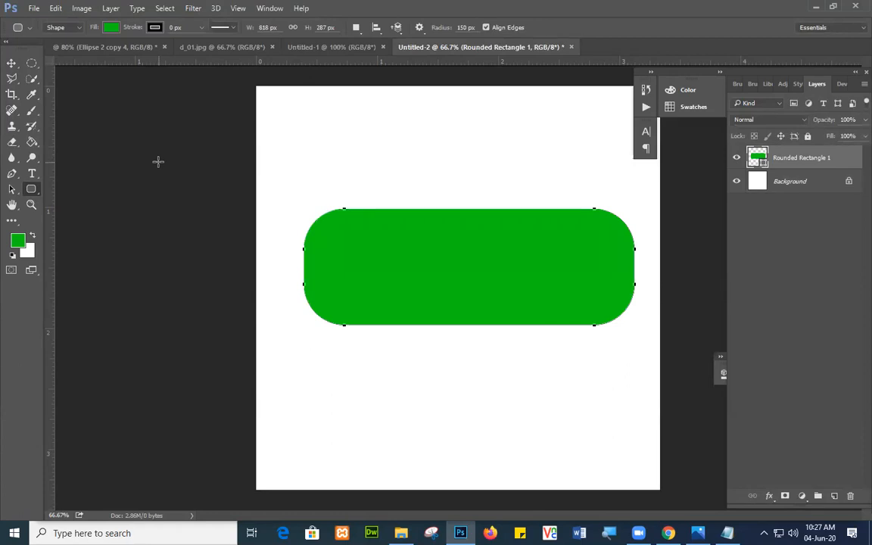
- Recolour the rounded rectangle's fill to the blue 20adc7
double_click(765, 165)
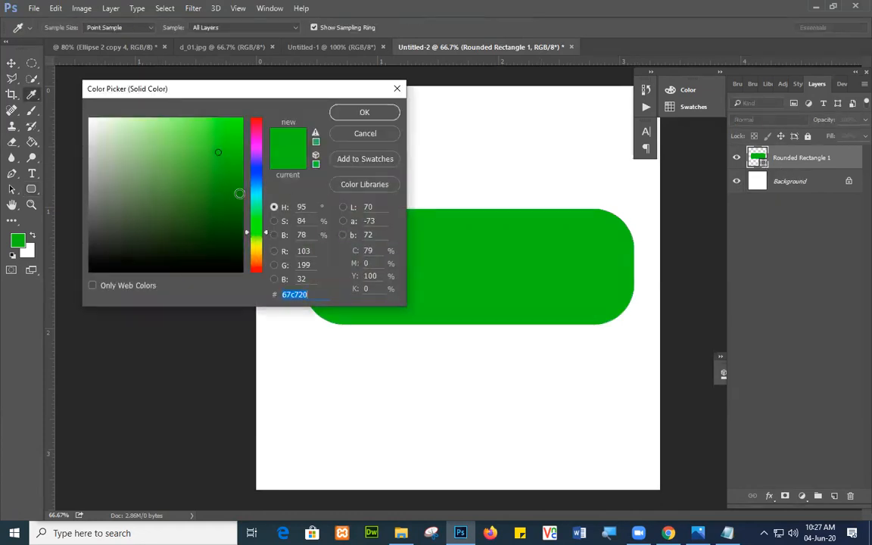
left_click_drag(255, 231, 256, 191)
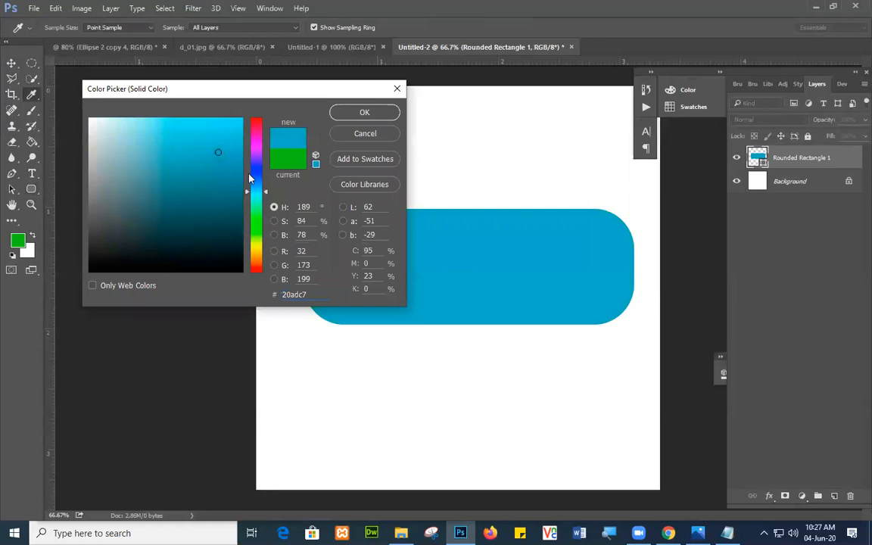
left_click(367, 113)
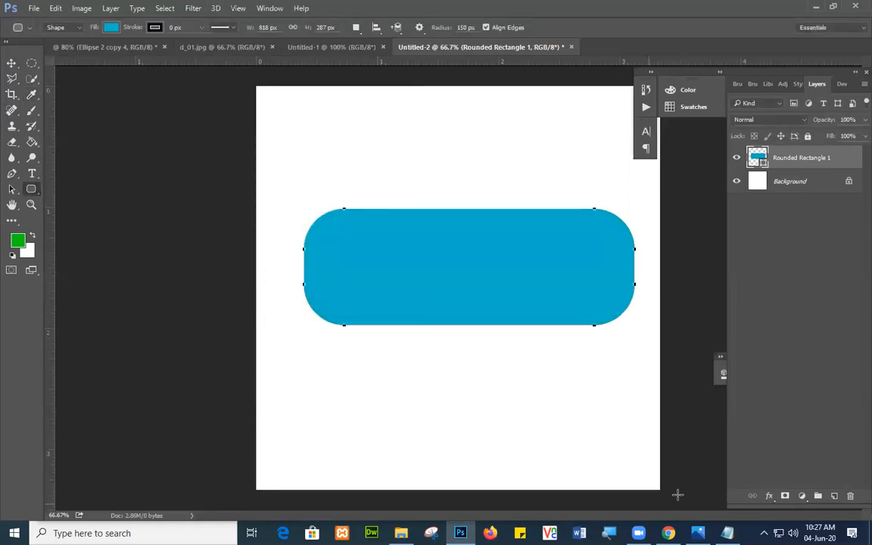
- Place the dark Mercedes concept car image from the photoshop folder into the document above the rounded rectangle
key("alt+Tab")
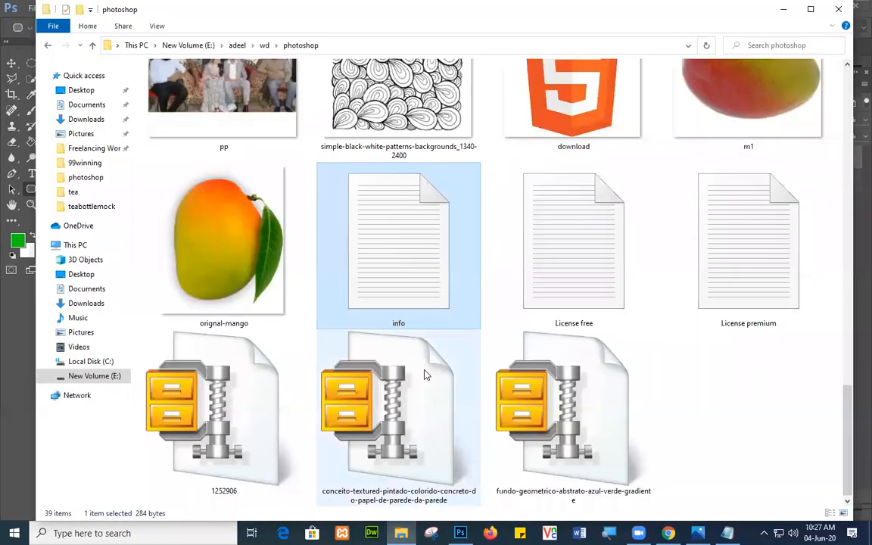
scroll(379, 401, "up", 4)
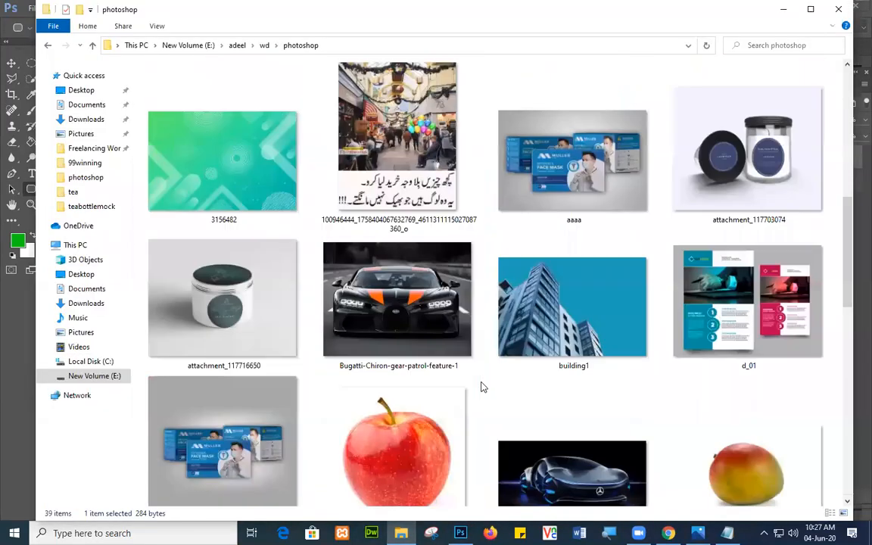
scroll(483, 386, "down", 2)
left_click_drag(610, 100, 413, 288)
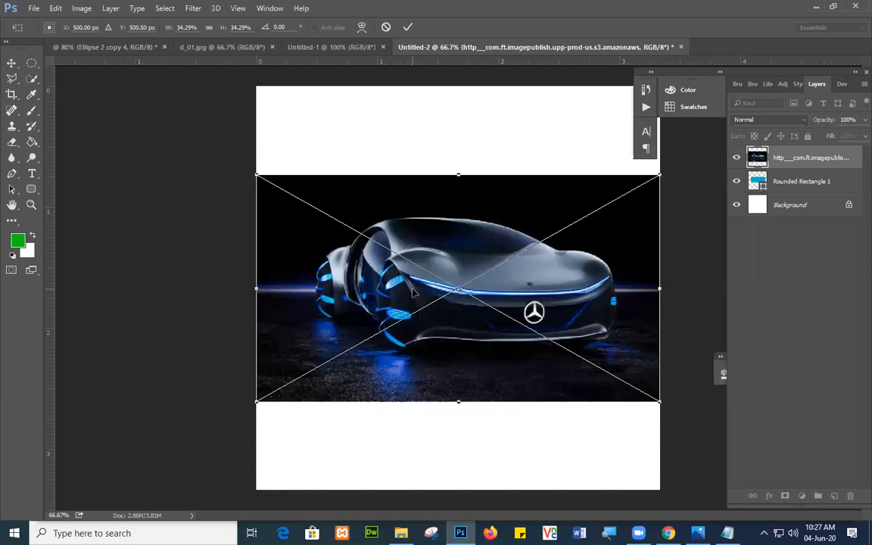
left_click(409, 27)
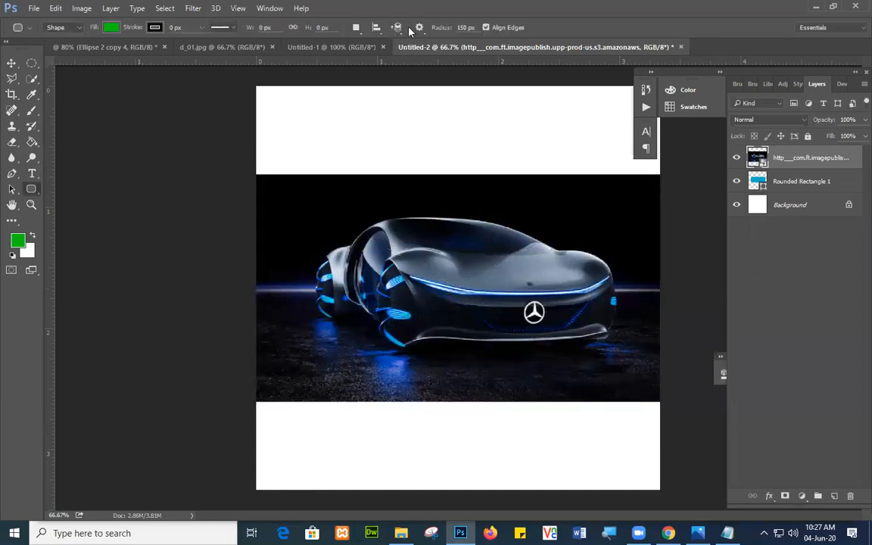
- Move the car image slightly down over the rounded rectangle and clip it to that shape with a clipping mask
left_click(11, 63)
left_click_drag(487, 304, 489, 333)
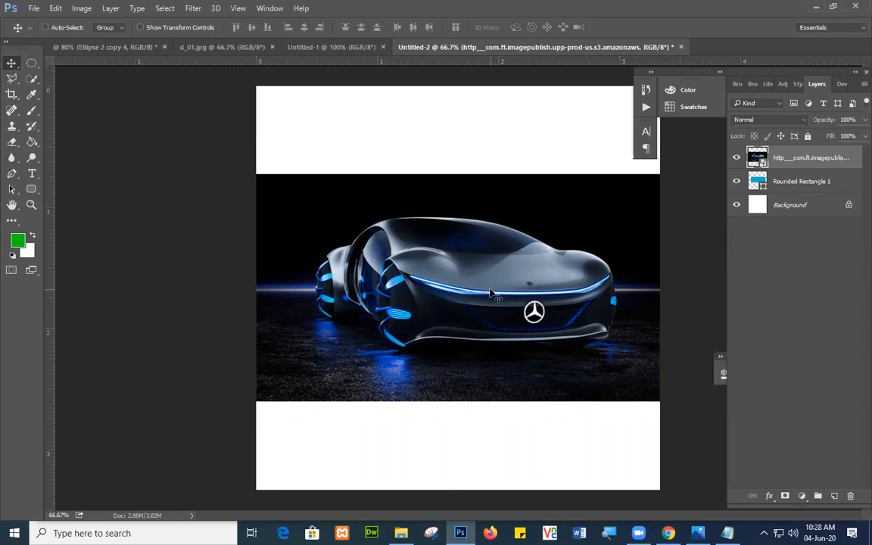
left_click_drag(491, 273, 491, 300)
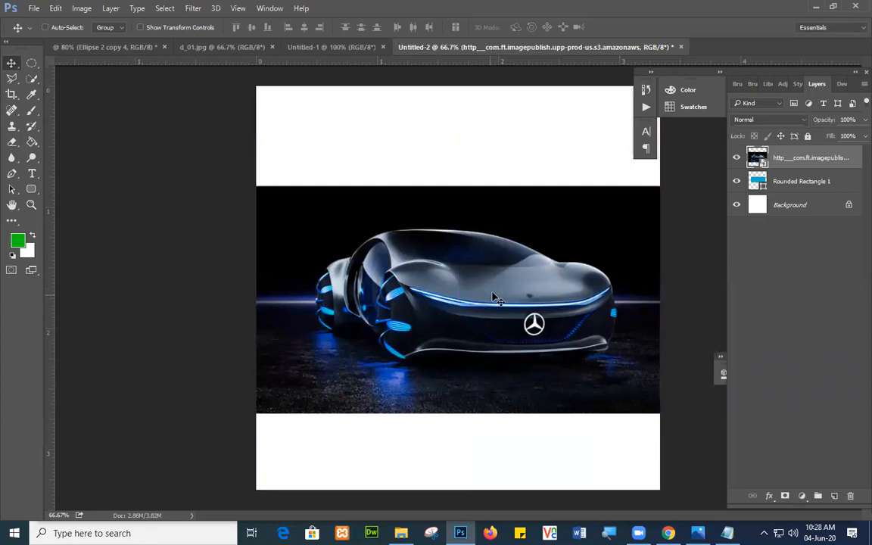
right_click(805, 163)
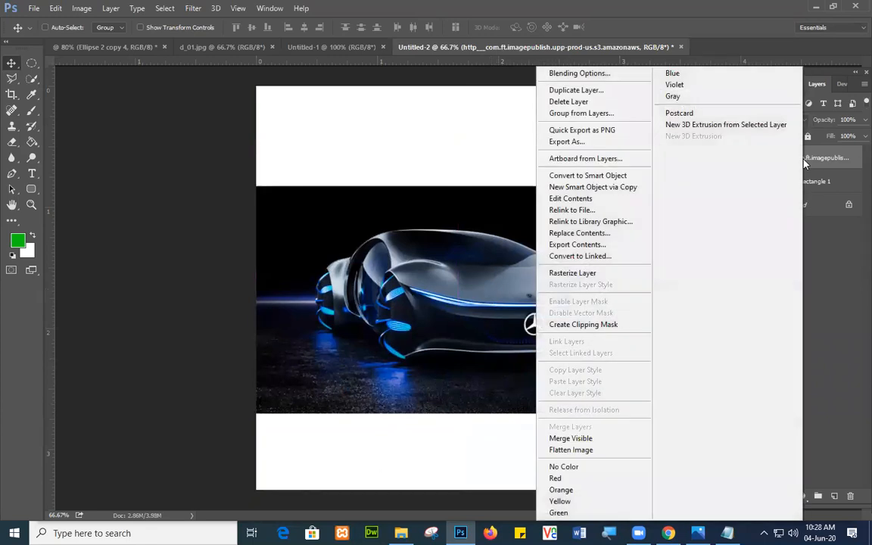
left_click(596, 327)
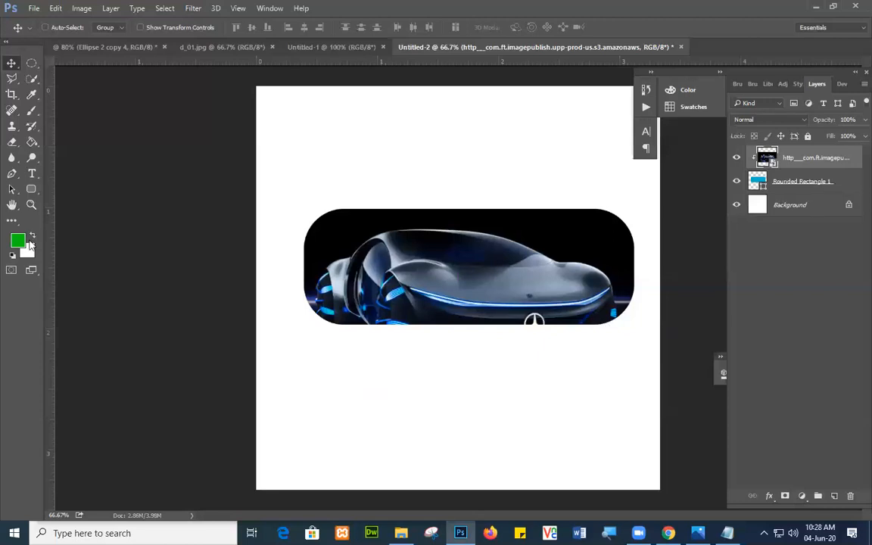
- Draw a green rectangle about 1002 by 156 px across the full canvas width above the clipped car
left_click(31, 189)
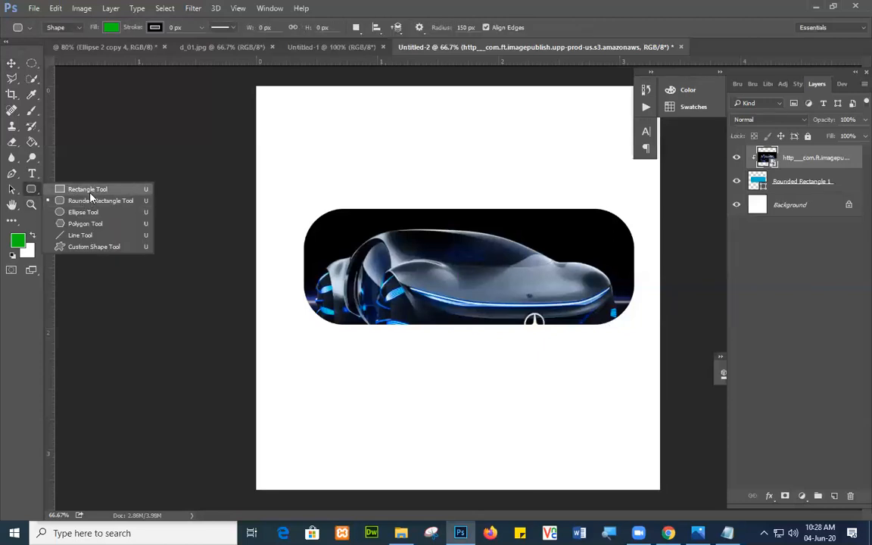
left_click(87, 190)
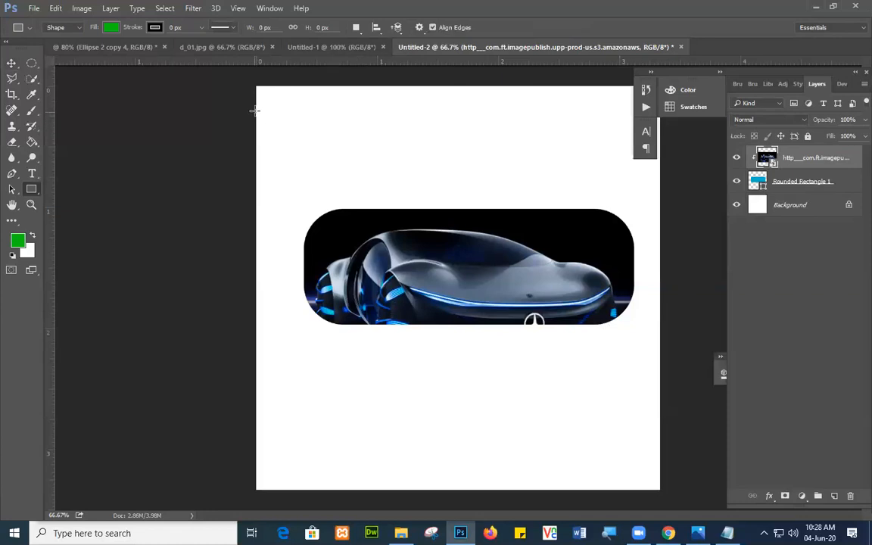
left_click_drag(254, 110, 661, 172)
left_click(623, 268)
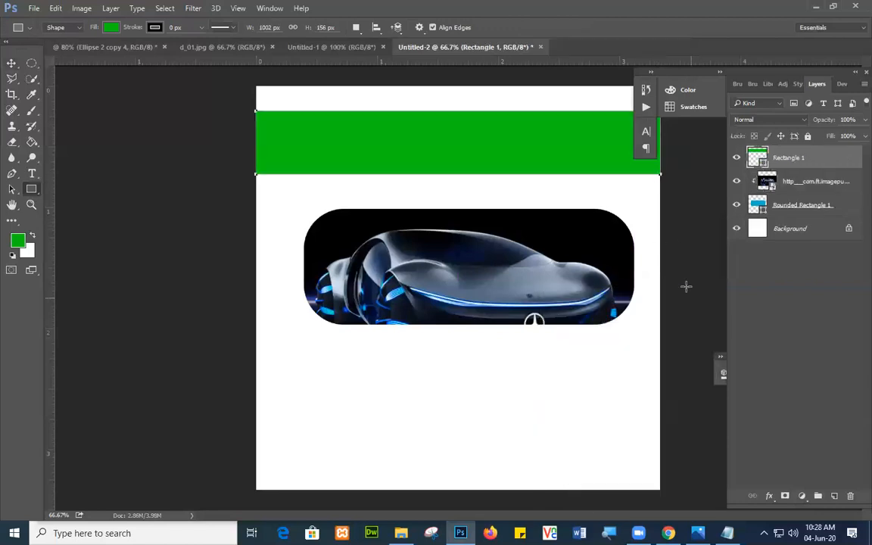
- Expand the Color panel group, keep the History and Character groups collapsed, and reposition the panel dock
left_click(719, 73)
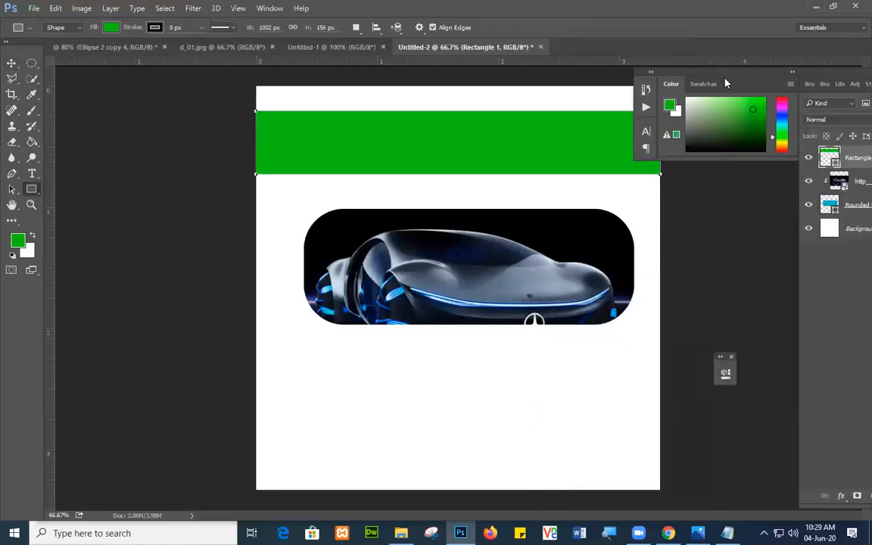
left_click(650, 74)
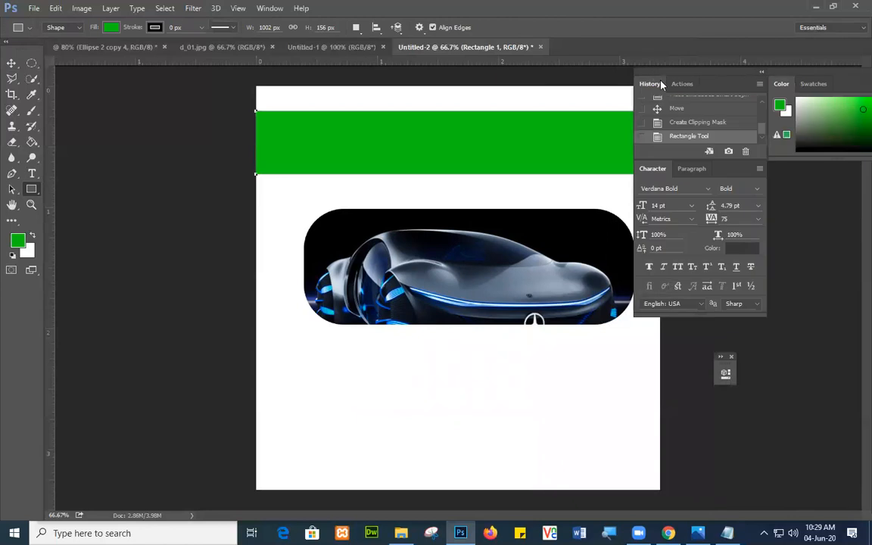
left_click(761, 78)
mouse_move(732, 78)
left_mouse_down()
mouse_move(748, 168)
mouse_move(724, 81)
left_mouse_up()
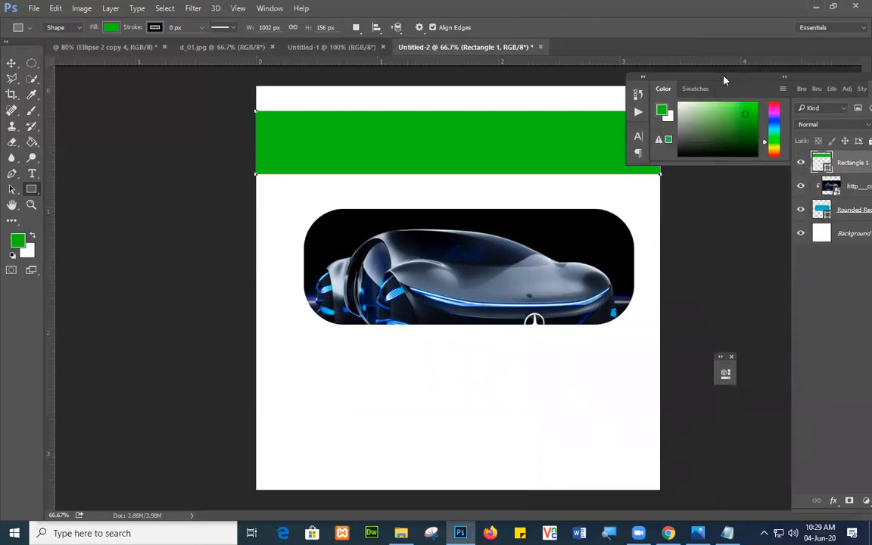
left_click(644, 78)
left_click_drag(811, 79, 752, 68)
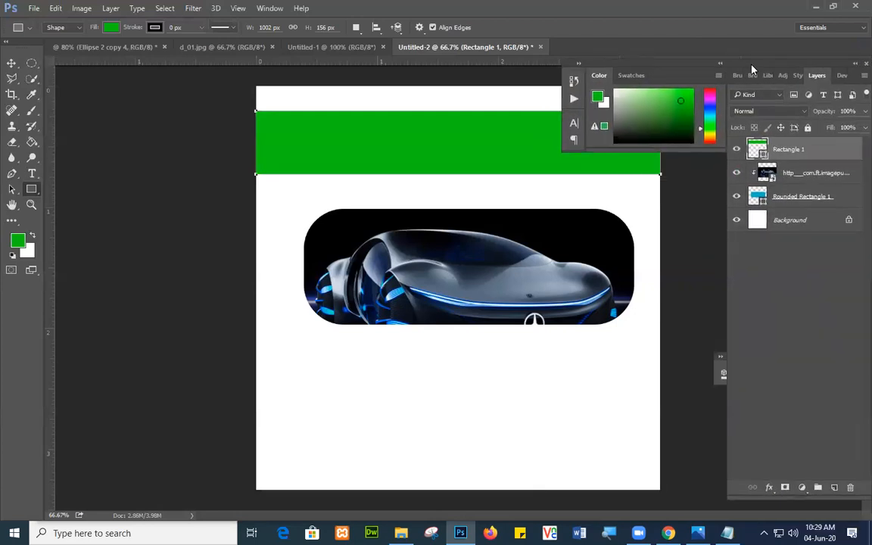
- Close the whole floating panel dock and bring it back by showing the Layers panel
right_click(623, 66)
left_click(628, 69)
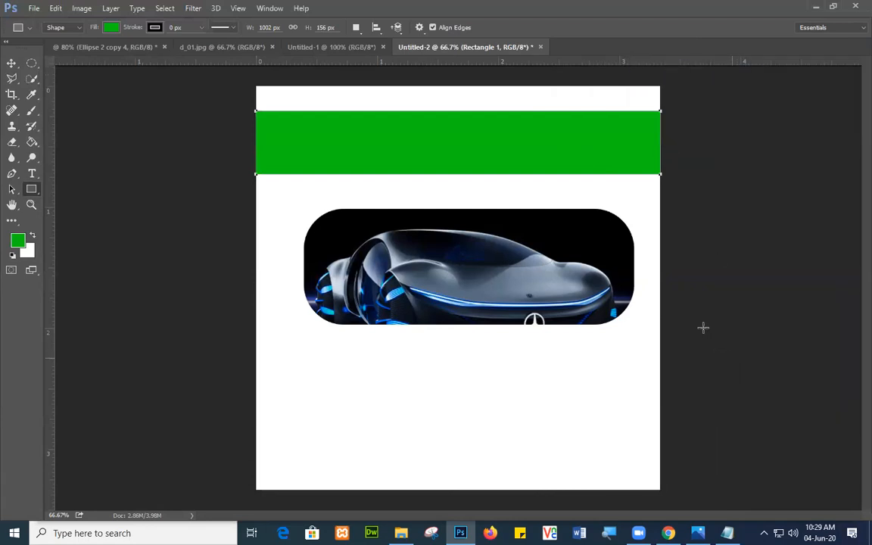
left_click(269, 8)
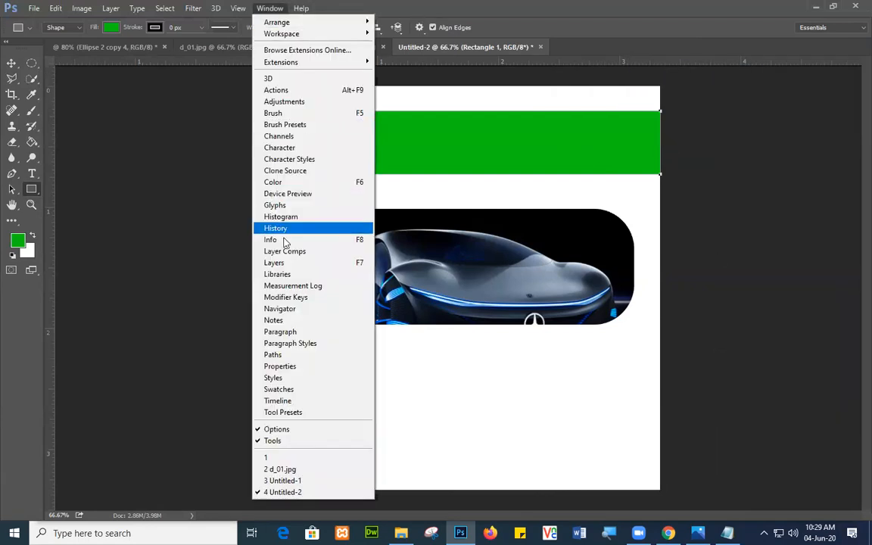
left_click(274, 263)
- Close the Color and Swatches panel group and move the remaining narrow panel strip beside the Layers panel, clear of the canvas
left_click(719, 75)
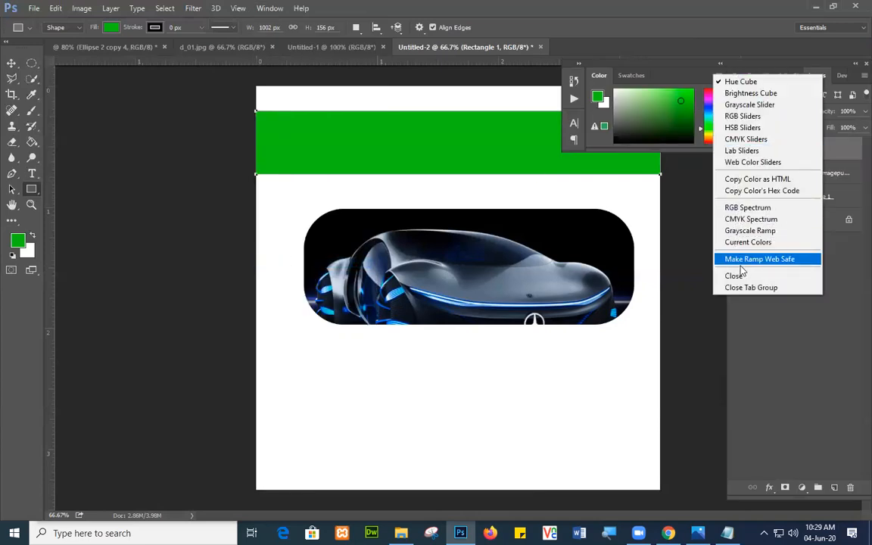
left_click(750, 288)
left_click_drag(636, 70, 772, 80)
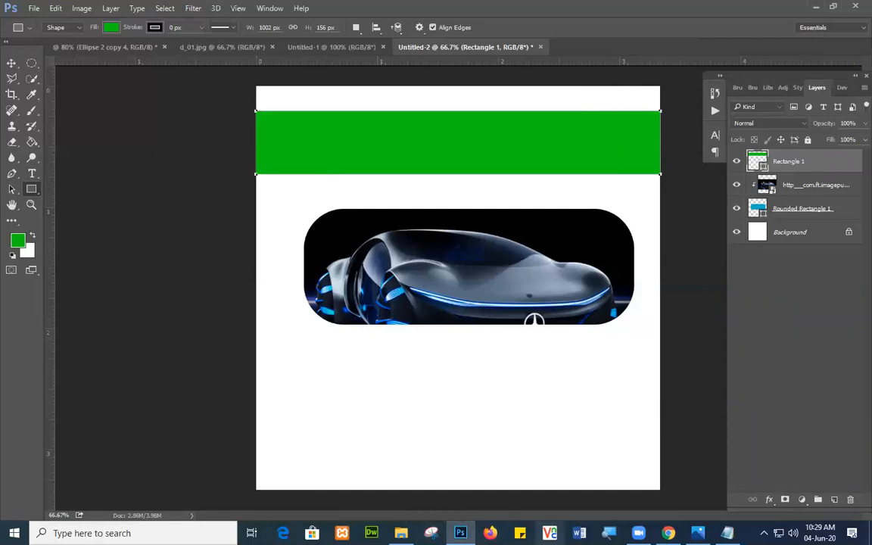
- Switch to Chrome and search Google for "leafs png" in a new tab
left_click(669, 534)
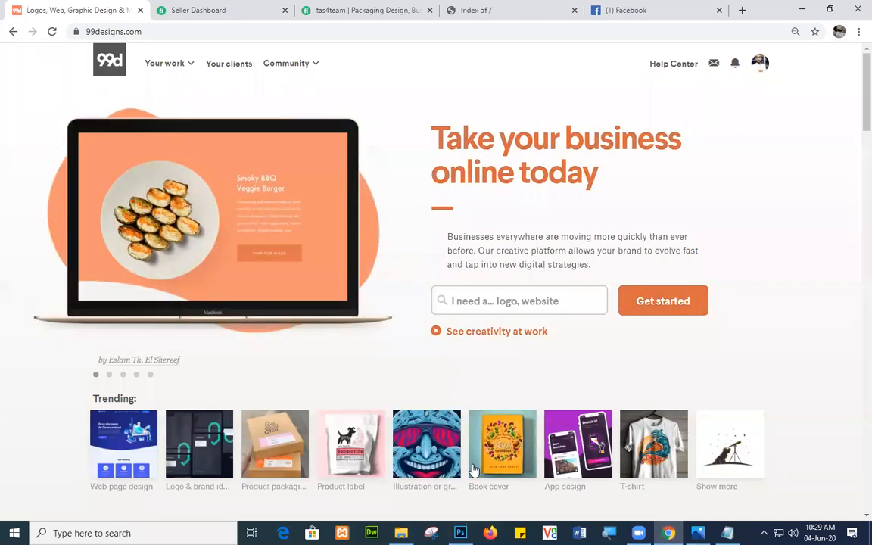
mouse_move(401, 533)
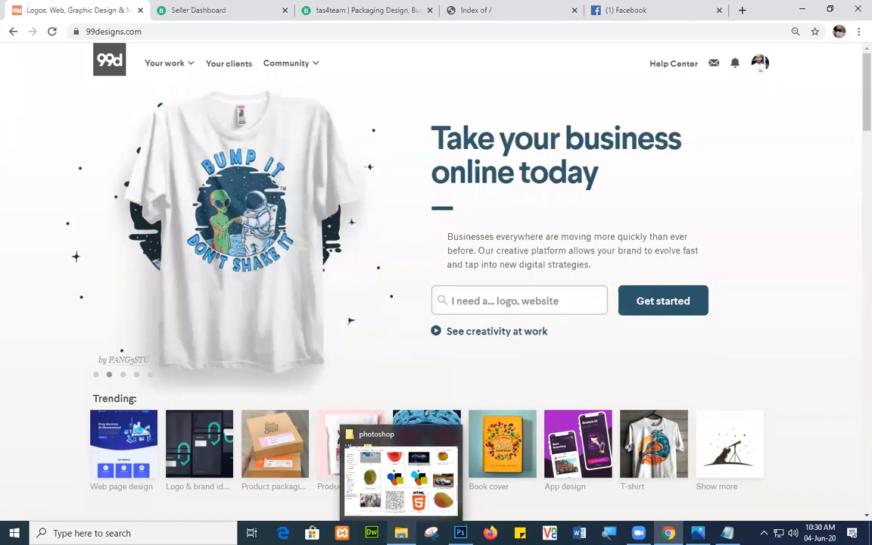
left_click(742, 10)
type("leaf")
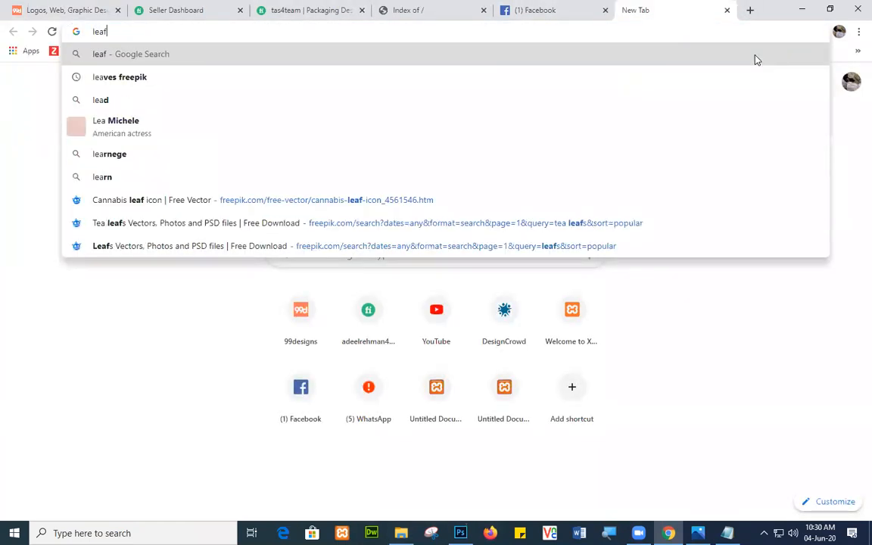
type("s png")
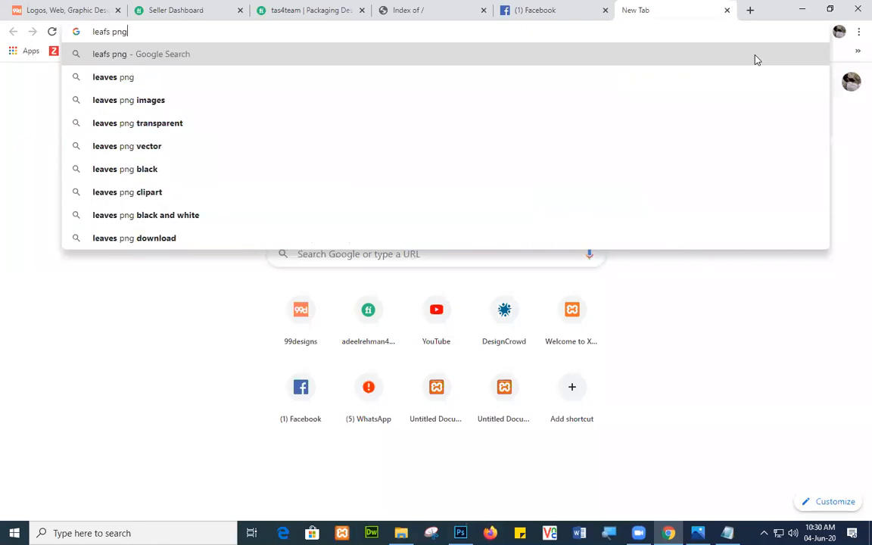
key("Return")
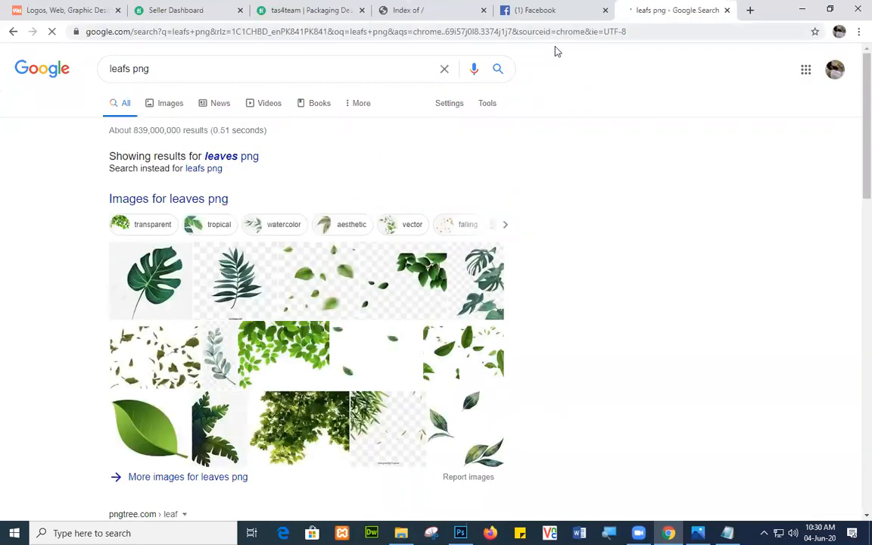
- Show the image results for leaves and open the Clipart Library, PNG All and IMGBIN green leaf pictures in new tabs
left_click(171, 103)
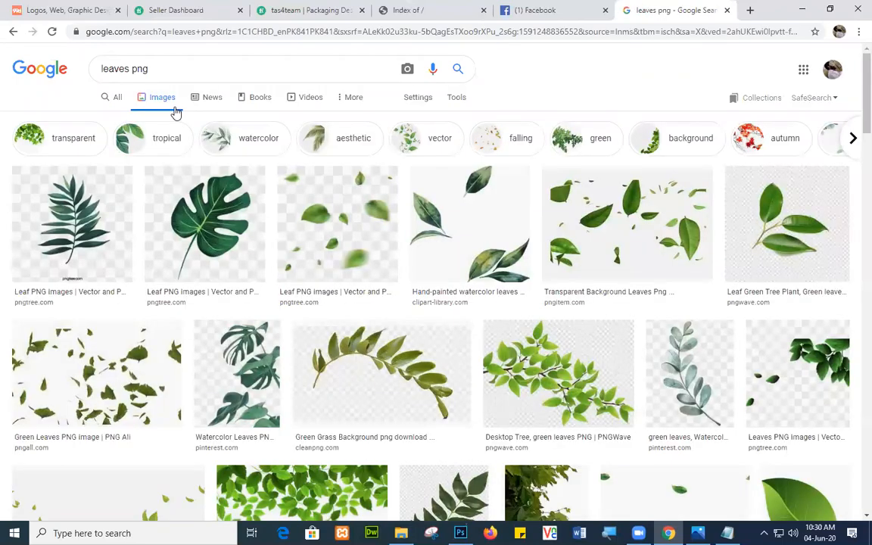
scroll(159, 181, "down", 3)
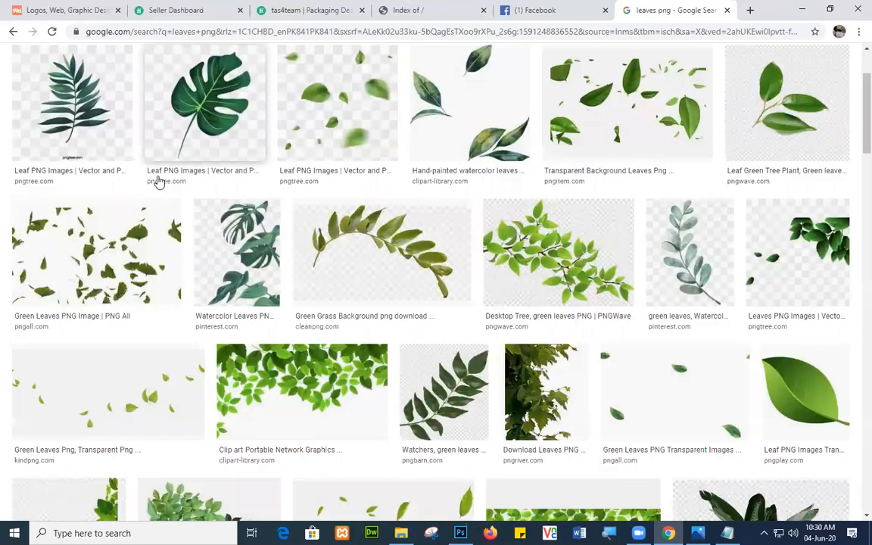
scroll(159, 182, "down", 1)
right_click(303, 254)
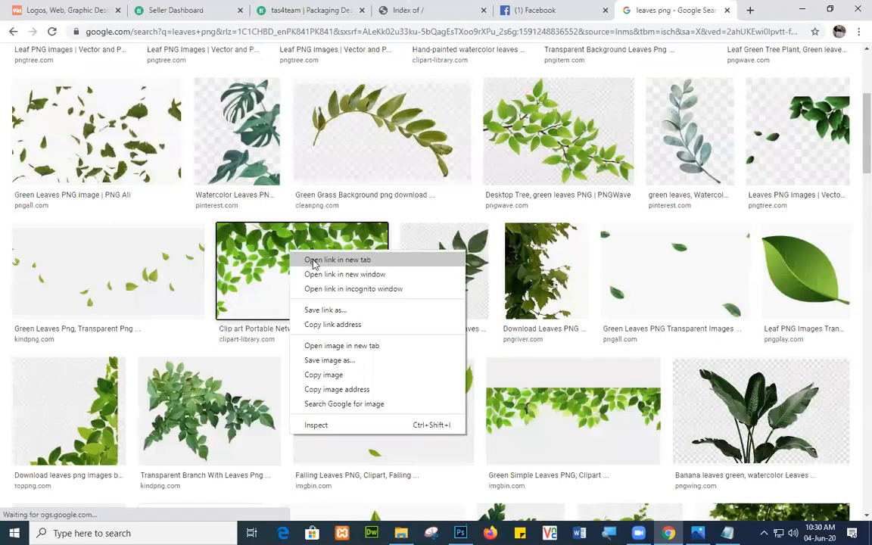
left_click(314, 262)
scroll(286, 263, "up", 3)
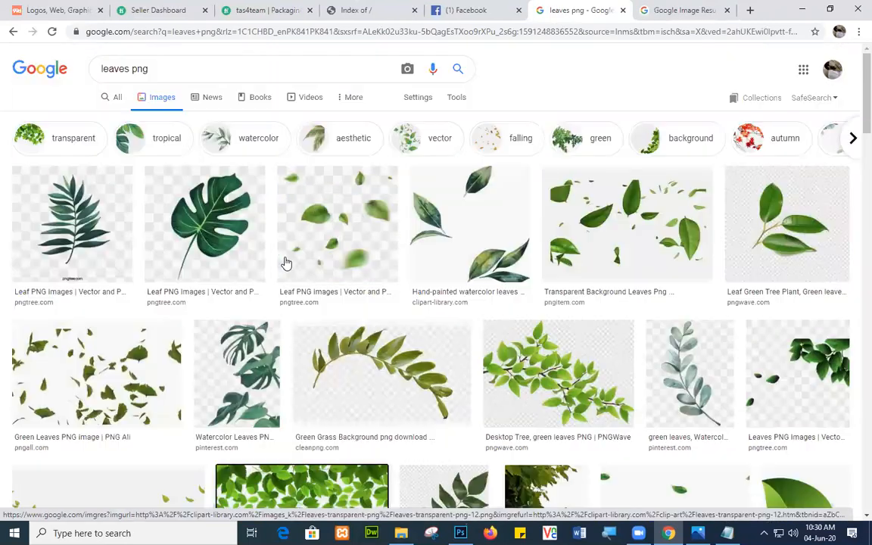
scroll(287, 263, "down", 2)
right_click(115, 175)
left_click(126, 183)
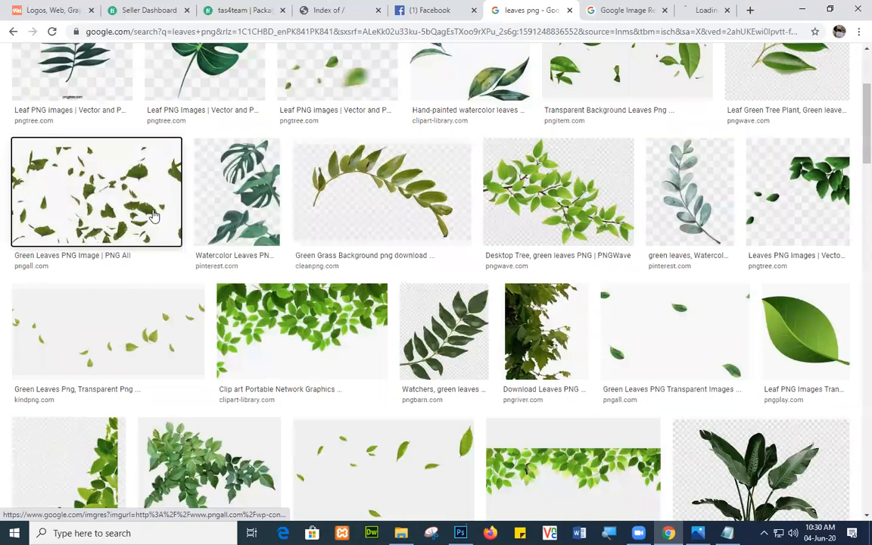
scroll(155, 218, "down", 3)
right_click(518, 224)
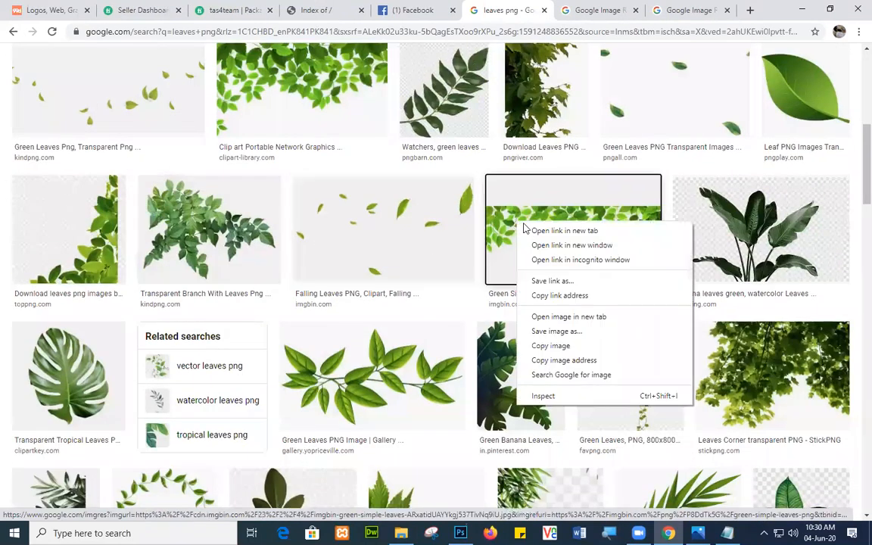
left_click(527, 230)
- View the Clipart Library and PNG All leaf previews and open the source page of each
left_click(542, 8)
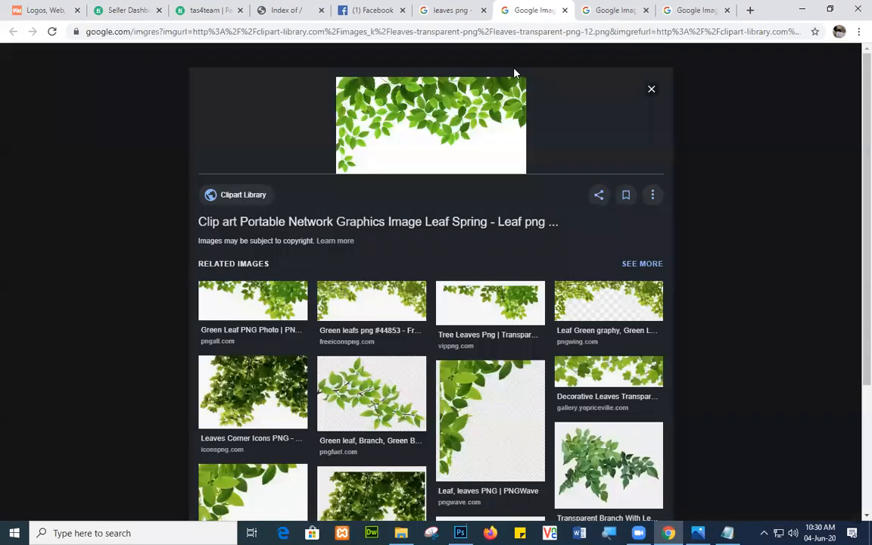
left_click(424, 110)
left_click(627, 11)
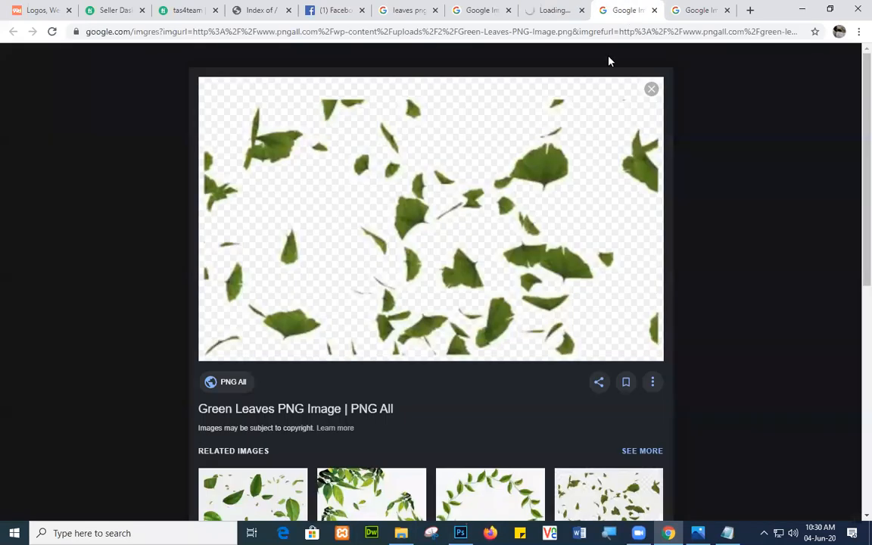
left_click(530, 184)
- Save the IMGBIN green simple leaves picture as a JPEG image in the photoshop folder under its suggested file name
left_click(704, 10)
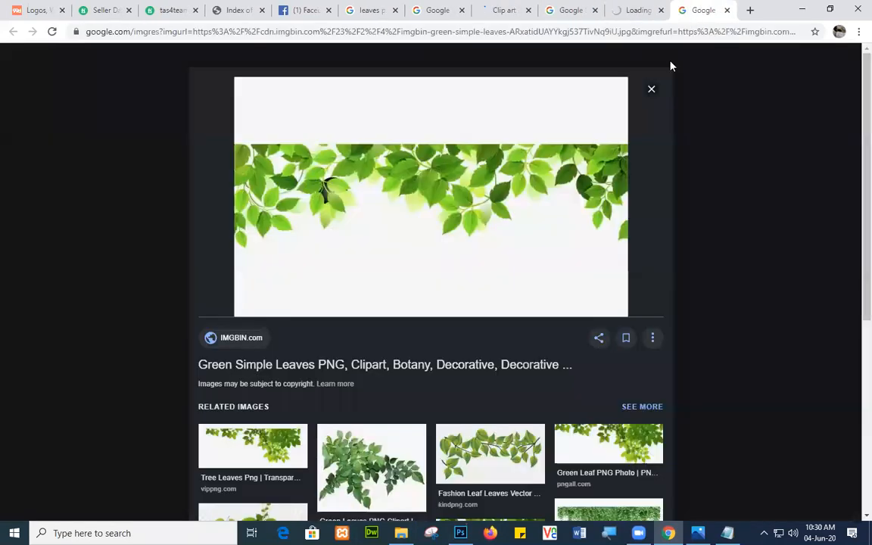
right_click(532, 203)
left_click(580, 296)
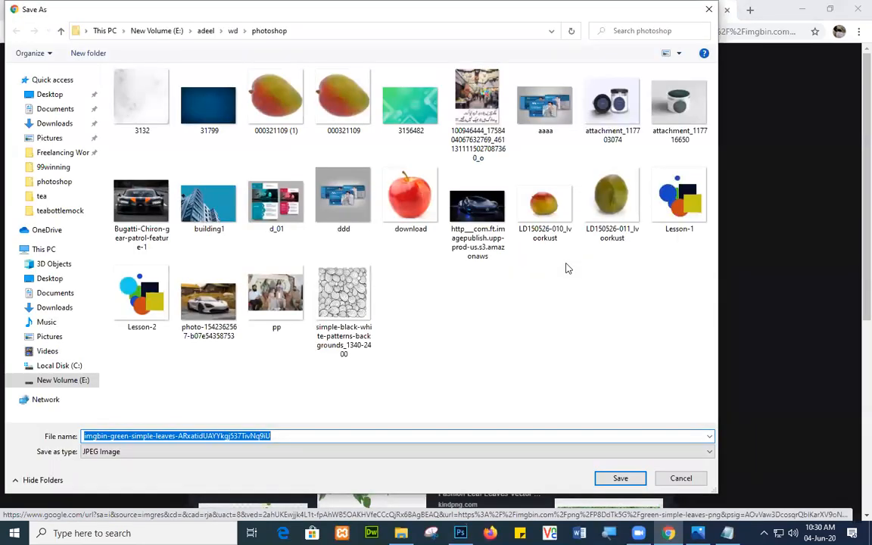
left_click(620, 478)
- Check the loading PNG All page and close the Google preview tab of the PNG All leaves
left_click(633, 10)
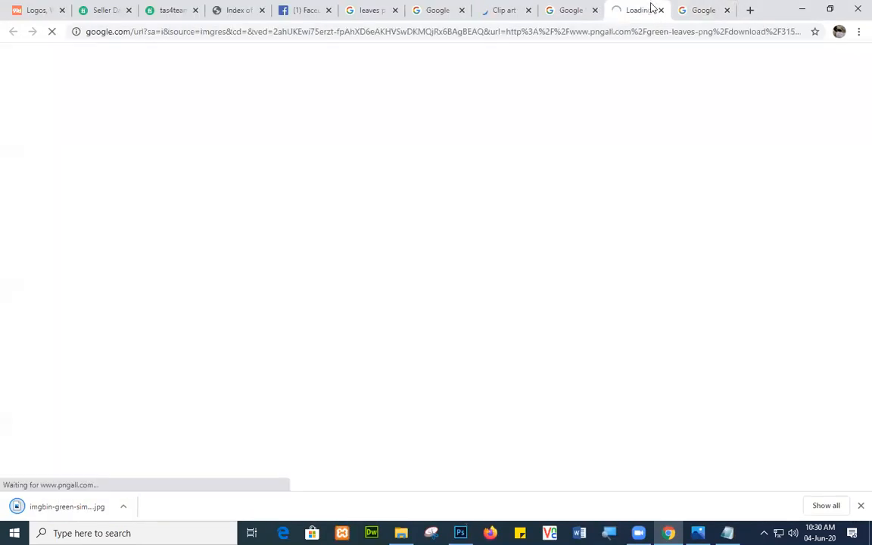
left_click(562, 10)
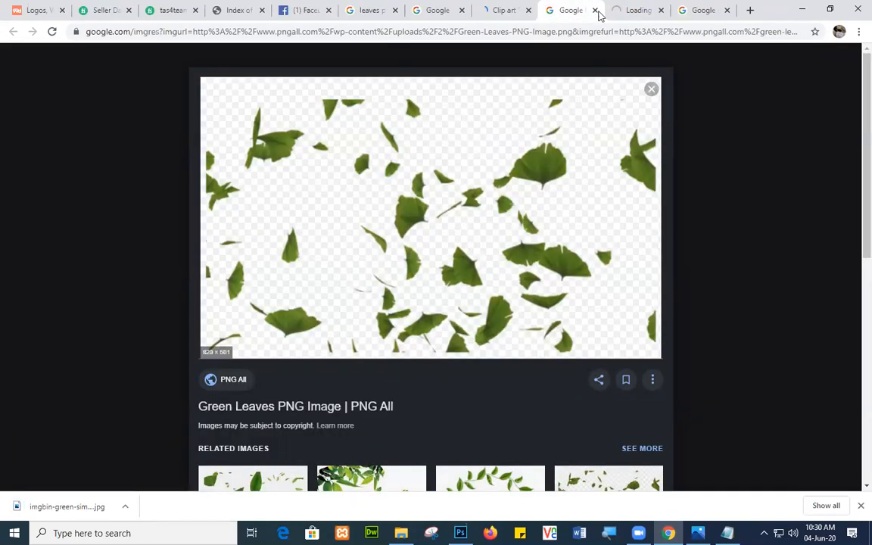
left_click(595, 9)
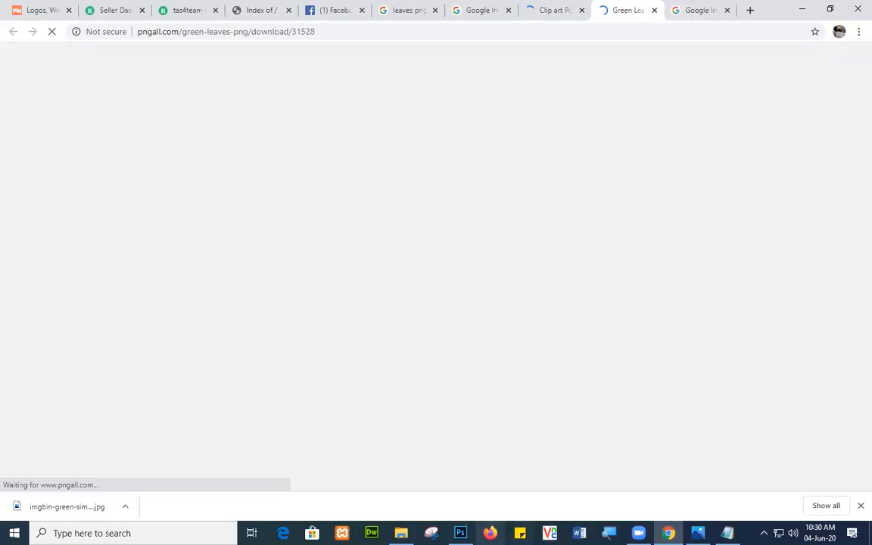
- Place the saved green simple leaves image from the photoshop folder into the Untitled-2 Photoshop document, keeping its fitted size
left_click(461, 533)
left_click(402, 533)
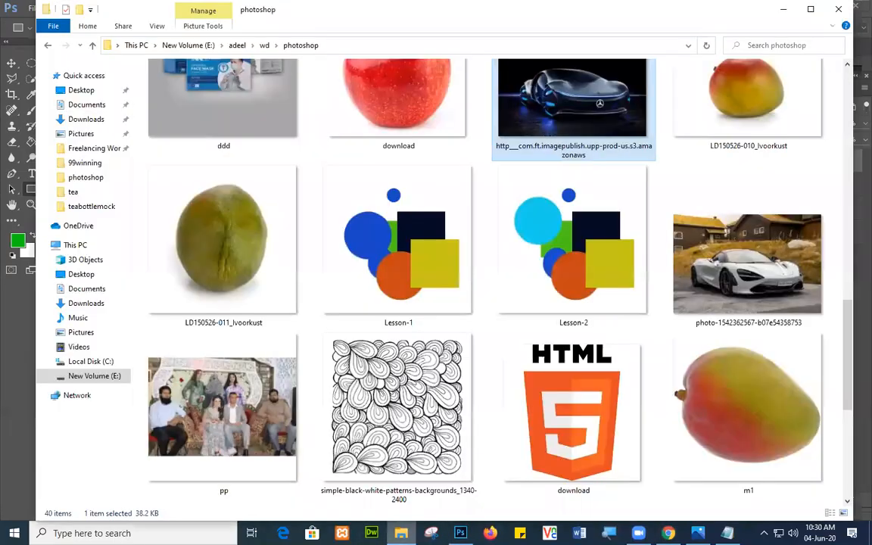
scroll(451, 379, "down", 4)
left_click_drag(748, 439, 450, 101)
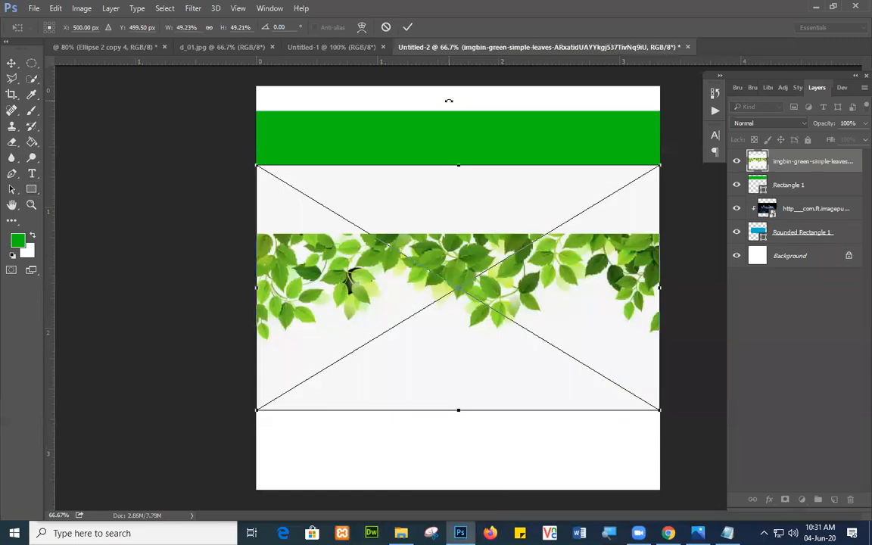
left_click(408, 27)
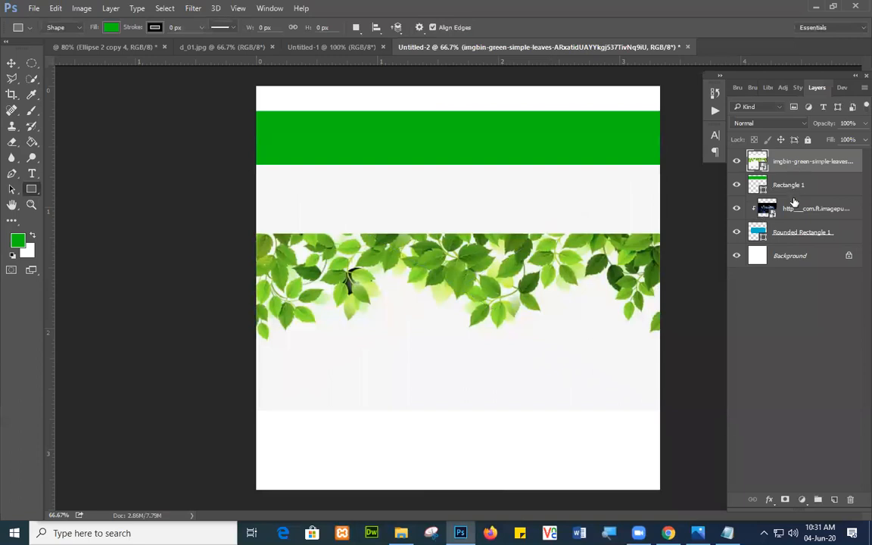
left_click_drag(578, 328, 577, 240)
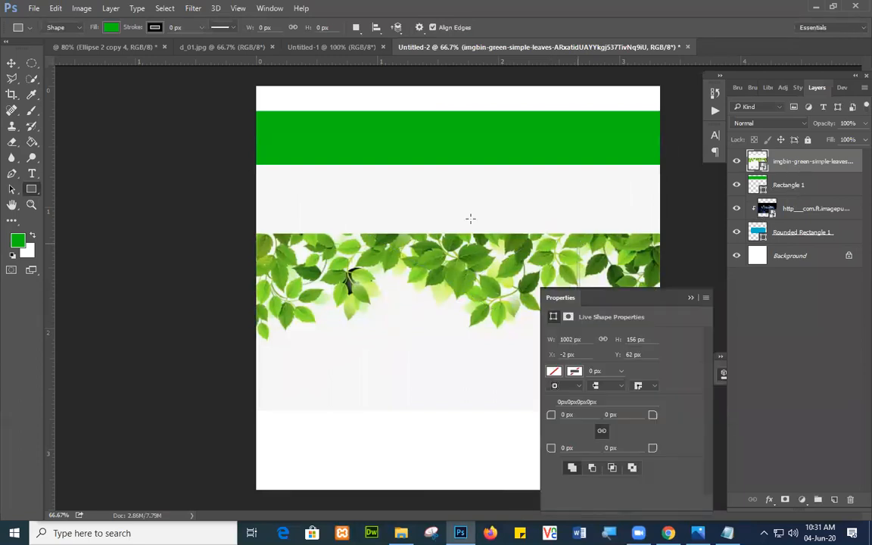
left_click(690, 298)
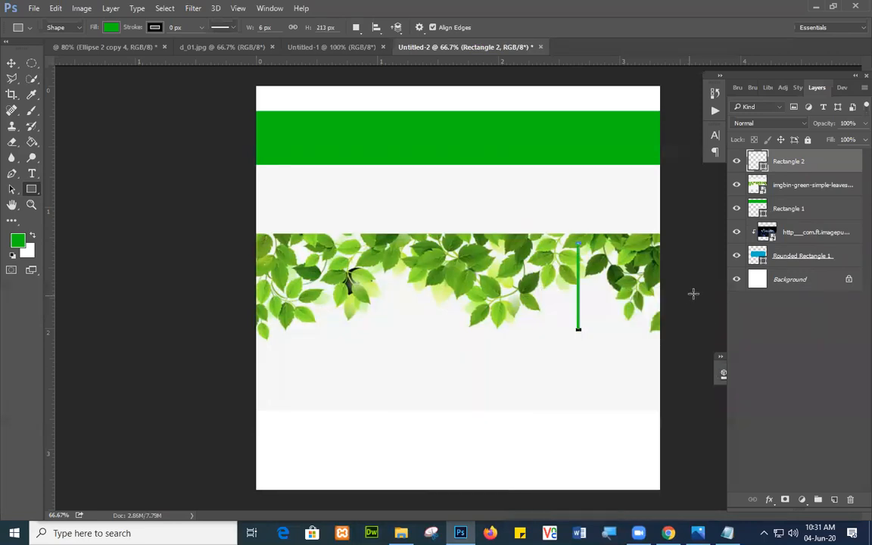
left_click_drag(805, 176, 851, 500)
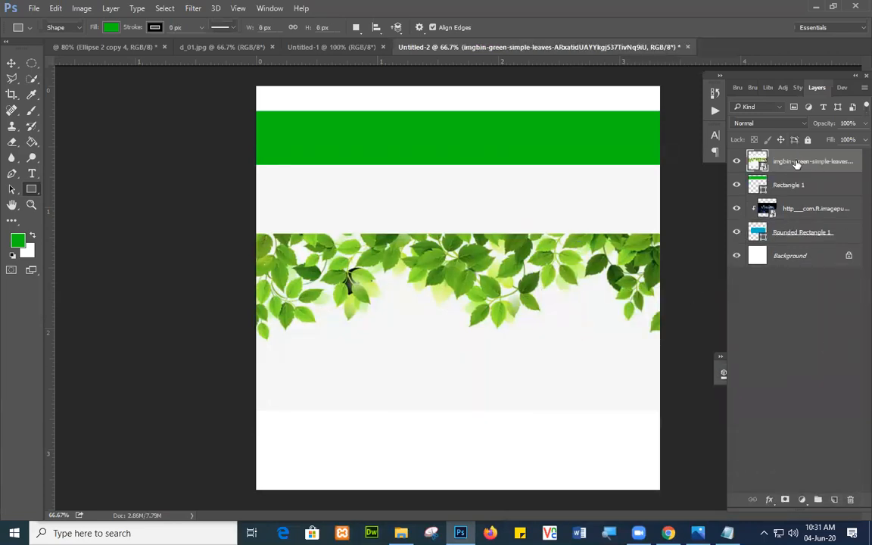
- Try to create a clipping mask from the leaves image on the green Rectangle 1 layer
right_click(797, 164)
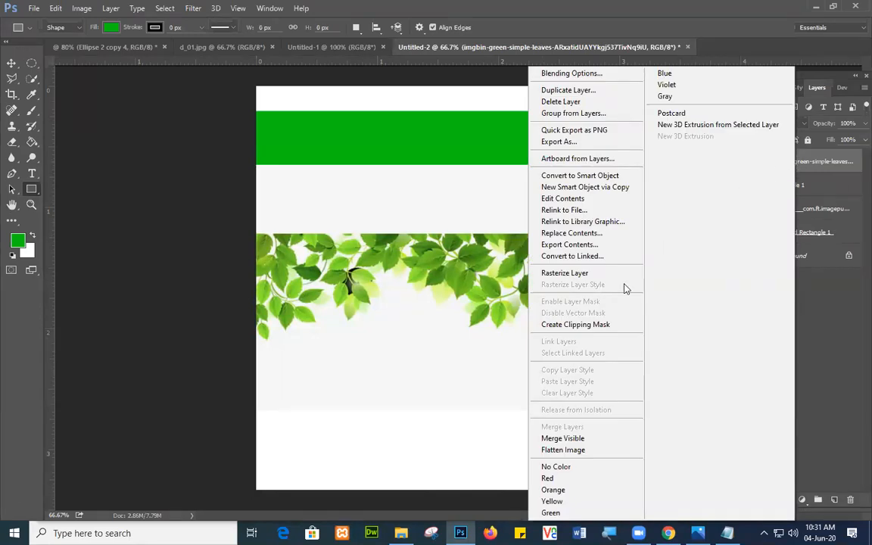
left_click(597, 324)
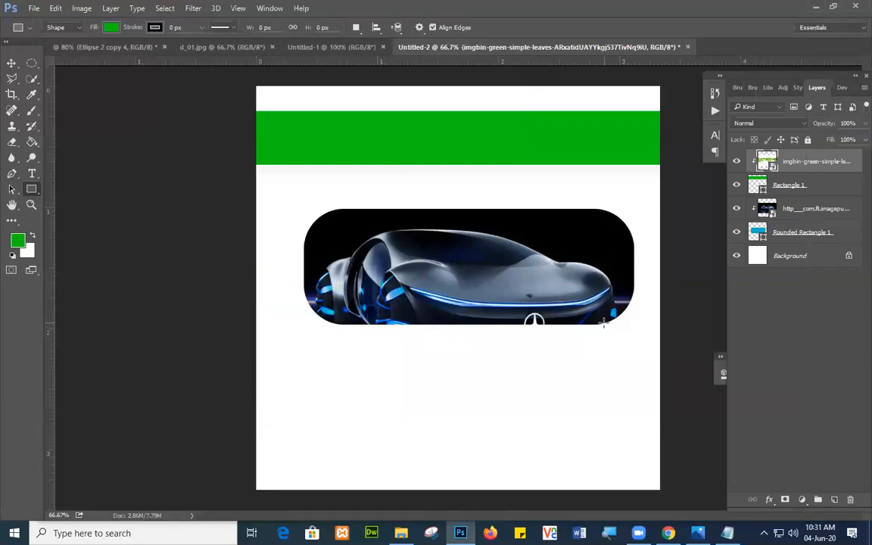
key("ctrl+z")
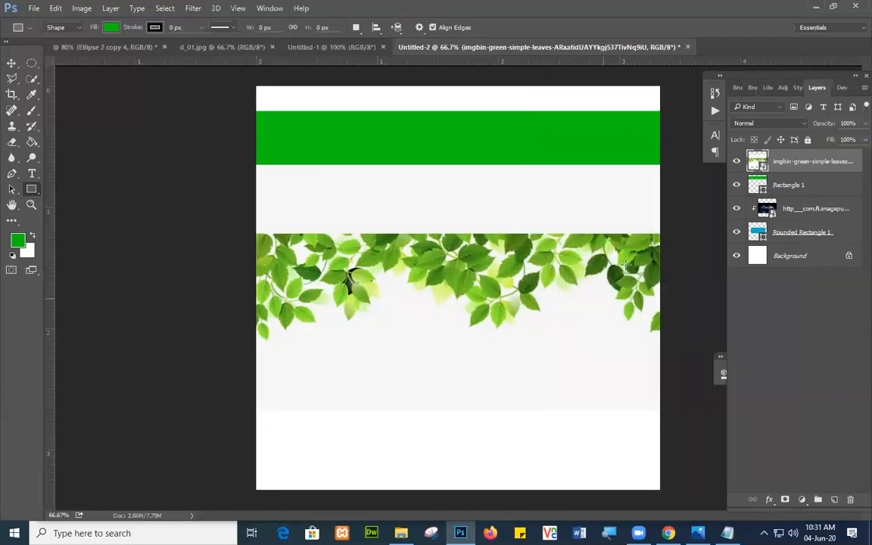
- Move the Rectangle 1 layer above the leaves image layer and clip it to the leaves image
left_click_drag(822, 185, 817, 163)
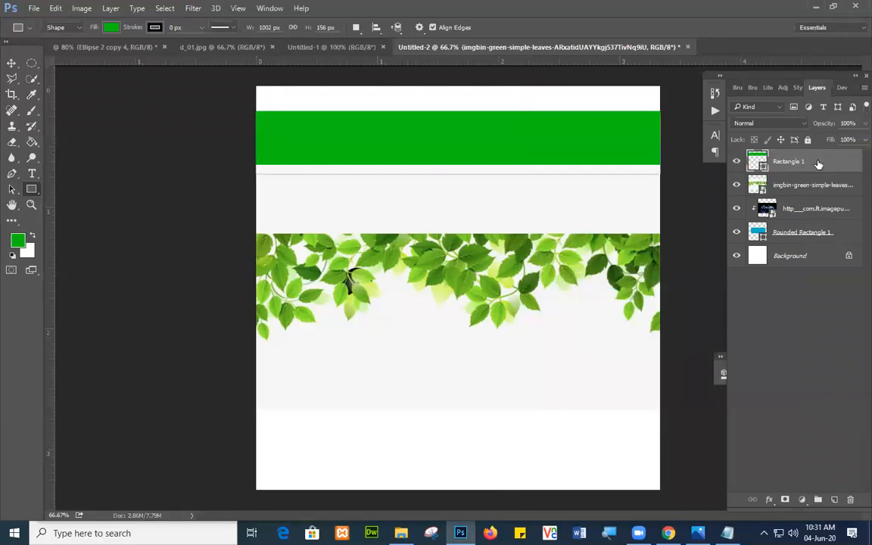
right_click(807, 170)
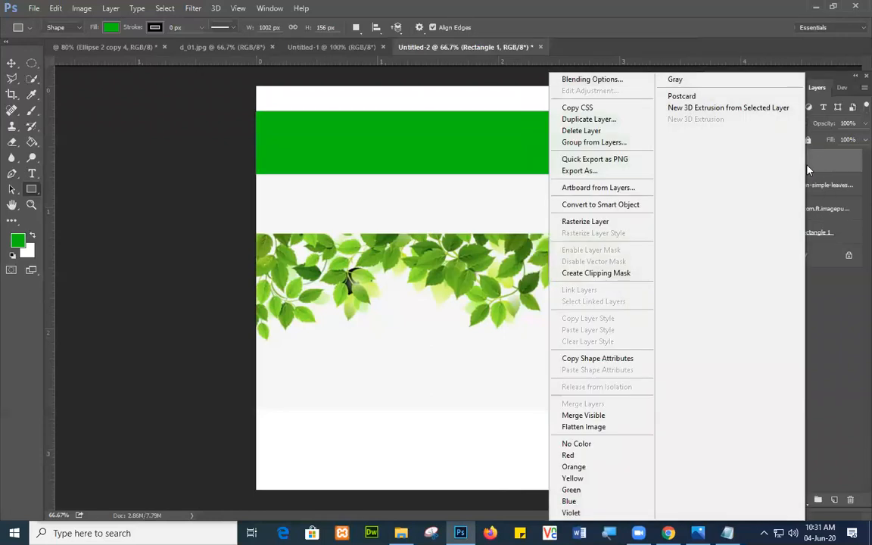
left_click(619, 273)
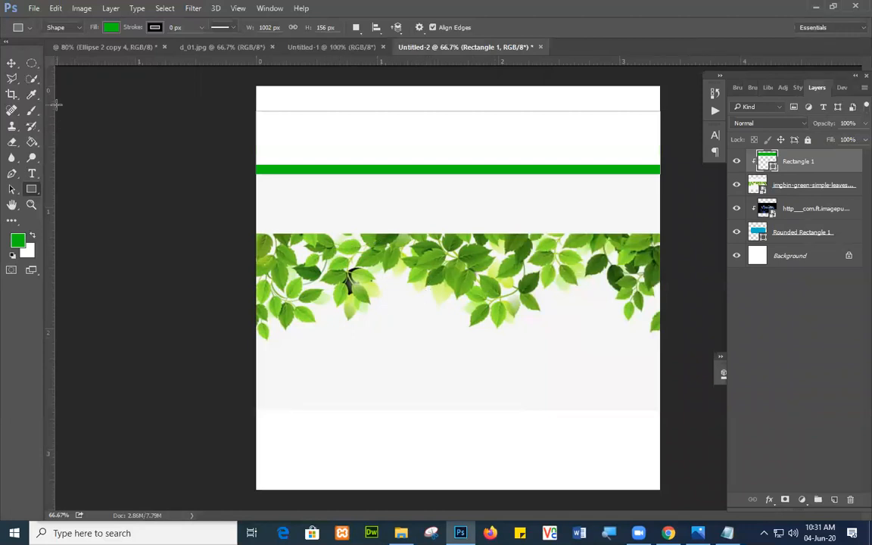
- Demonstrate the clipping by moving the green rectangle down and up across the leaves image with the Move tool
left_click(12, 63)
left_click_drag(566, 385, 556, 506)
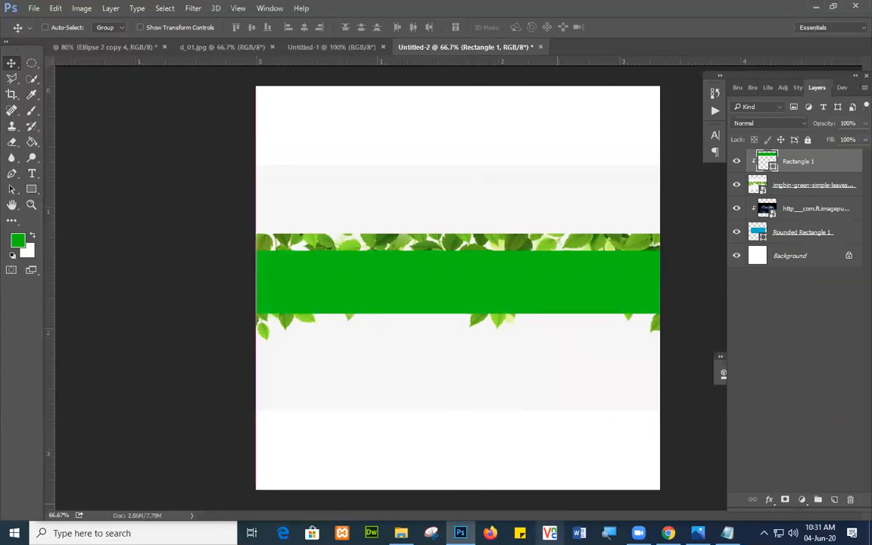
left_click_drag(554, 464, 555, 325)
left_click_drag(442, 212, 446, 371)
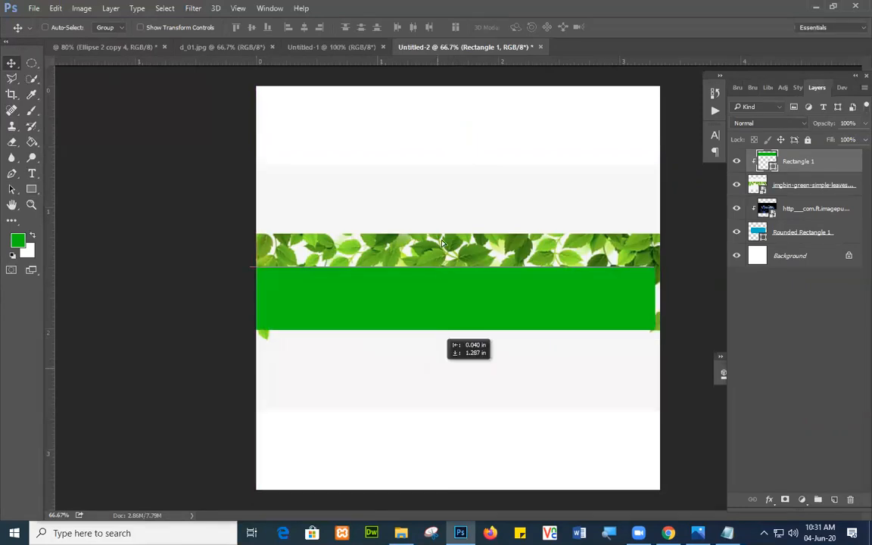
left_click_drag(443, 242, 443, 167)
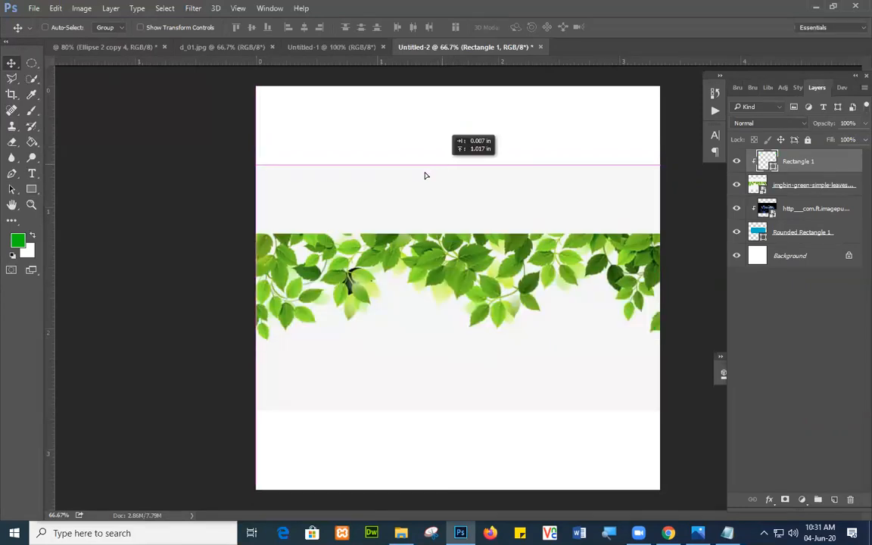
- Select the leaves image layer from the canvas and try moving it to the lower part of the document
right_click(448, 282)
left_click(461, 292)
left_click_drag(461, 292, 460, 386)
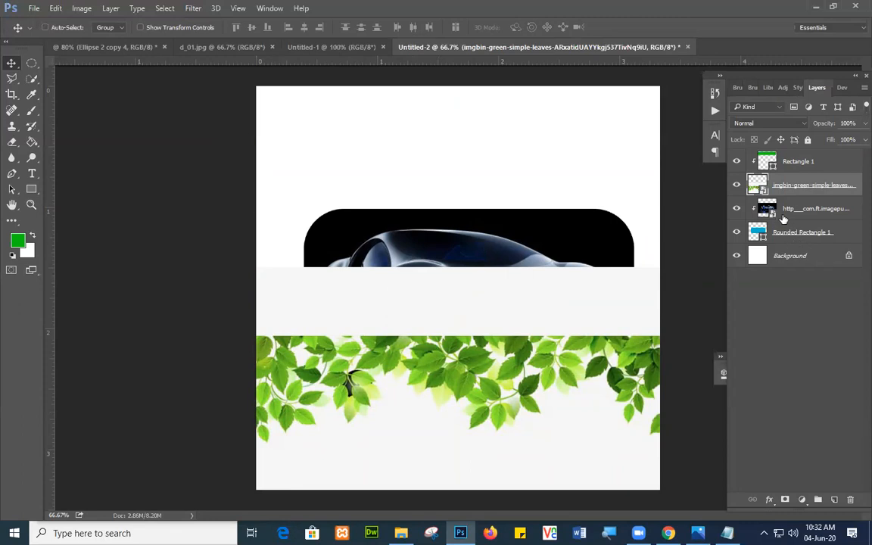
key("ctrl+z")
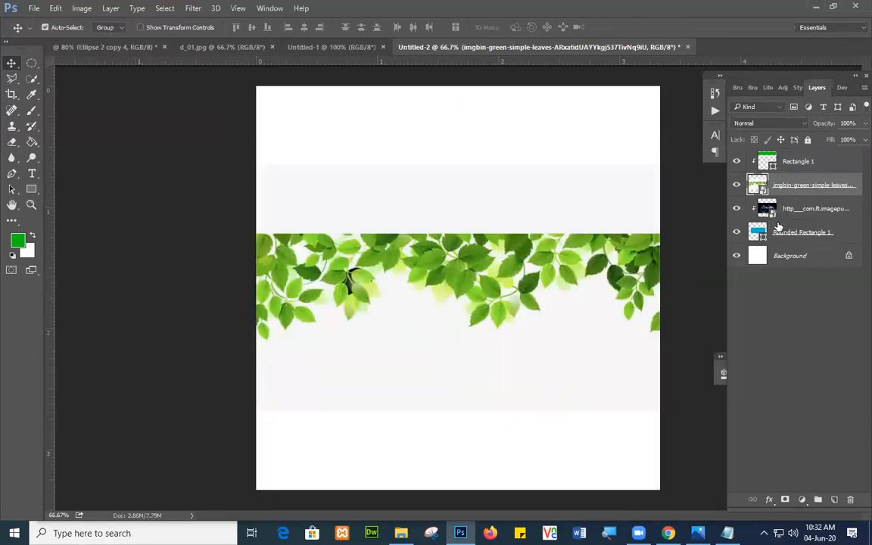
- Release the green rectangle's clipping mask and move the leaves image down, clear of the rectangle
key("ctrl+alt+g")
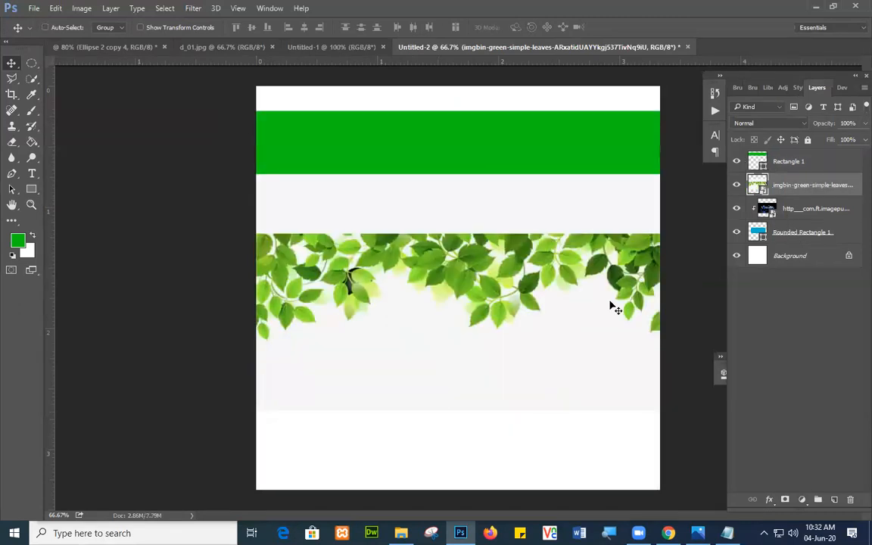
left_click_drag(571, 345, 568, 365)
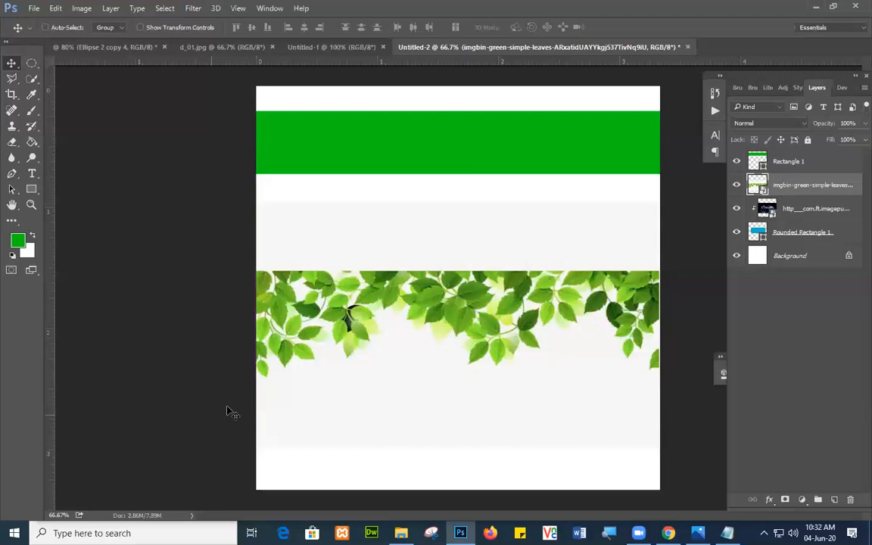
key("ctrl")
key("ctrl+t")
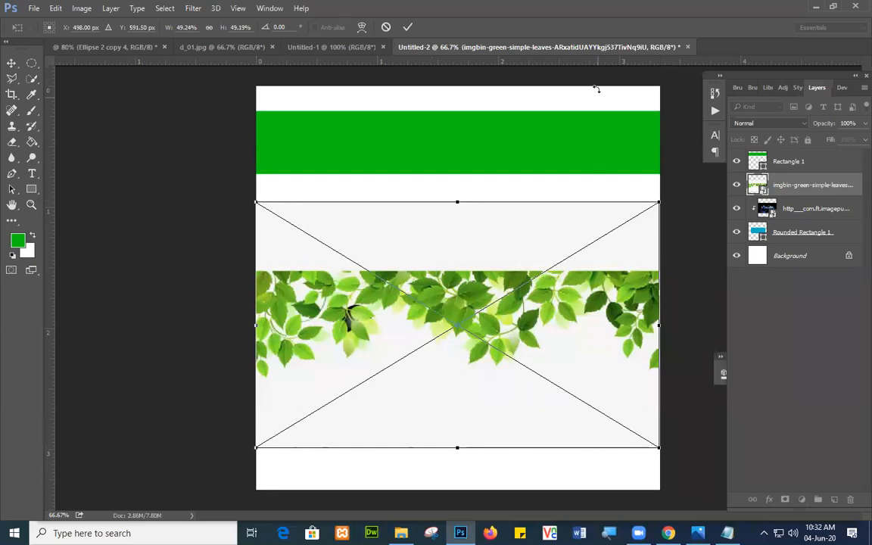
left_click(408, 27)
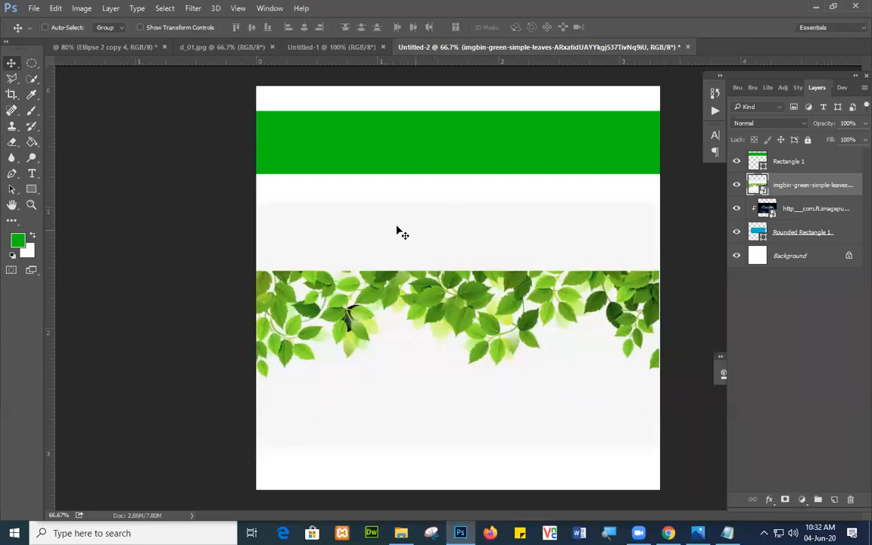
- Select the blank strip above the leaves with the Rectangular Marquee tool and try deleting it from the leaves image layer
right_click(33, 63)
left_click(57, 63)
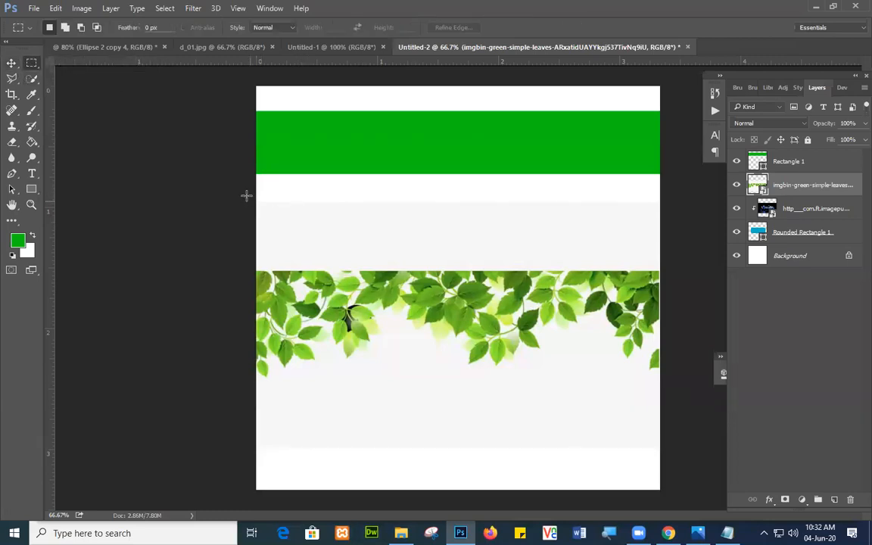
left_click_drag(251, 180, 683, 271)
key("Delete")
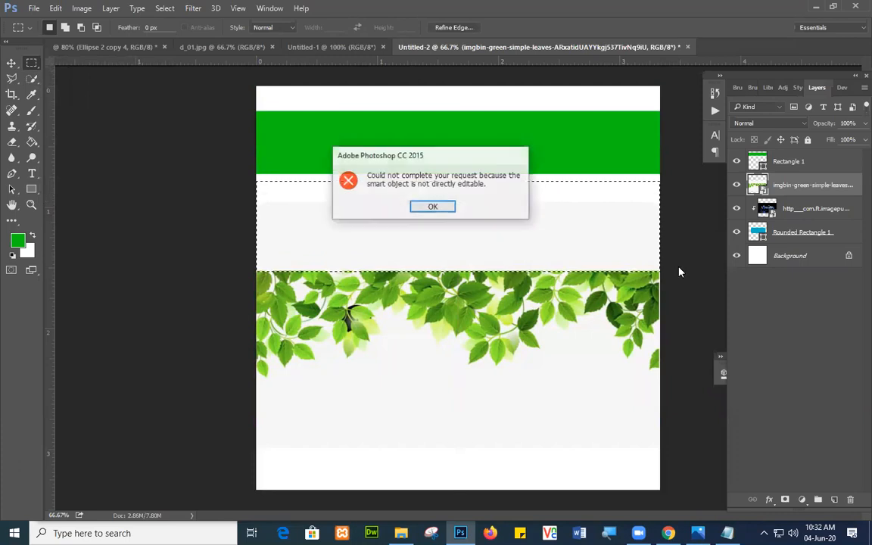
left_click(447, 208)
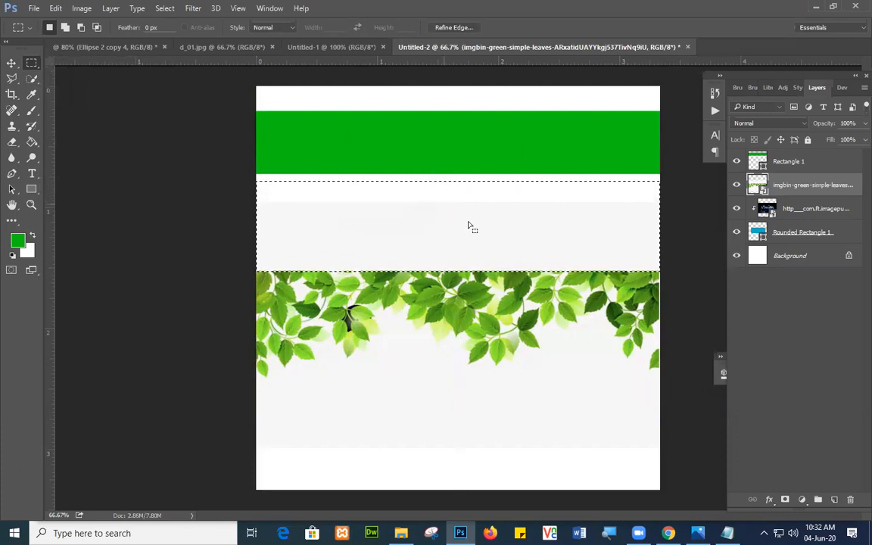
- Rasterize the leaves image layer, delete the selected strip above the leaves, and deselect
right_click(795, 195)
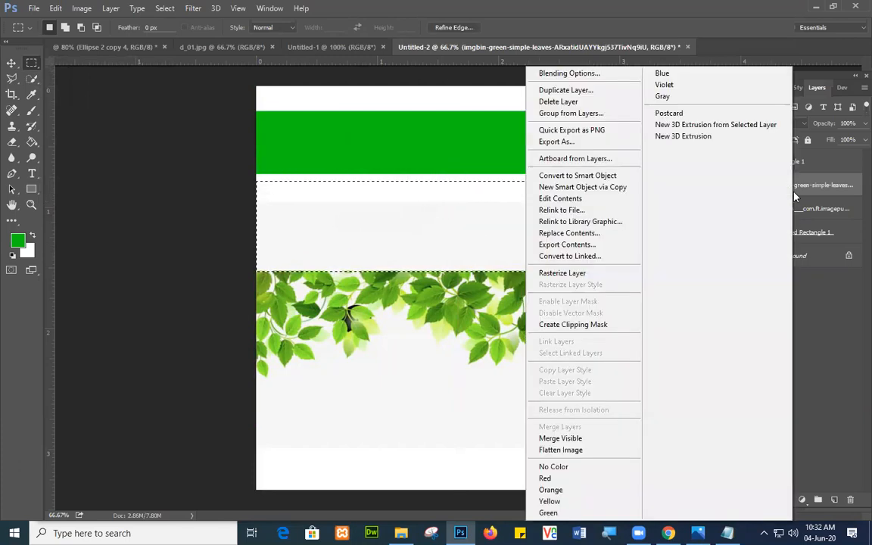
left_click(589, 275)
key("Delete")
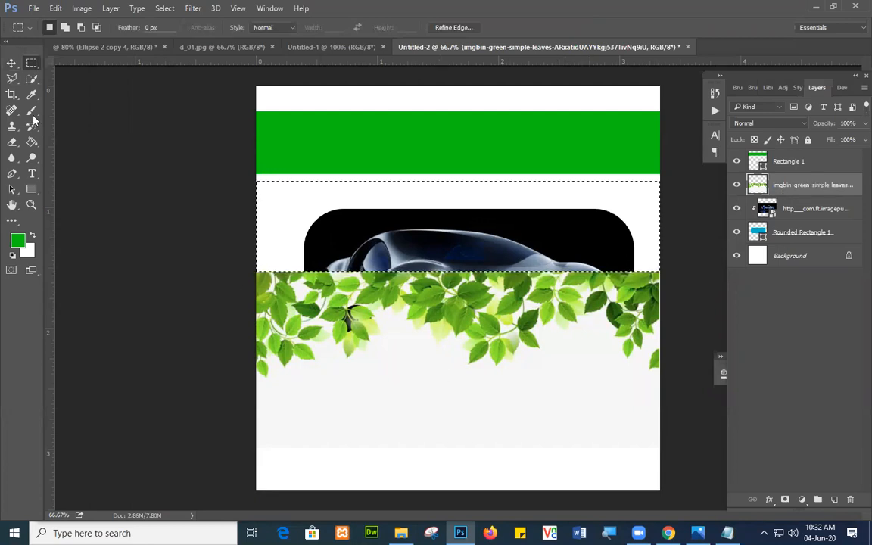
left_click(11, 62)
key("ctrl+d")
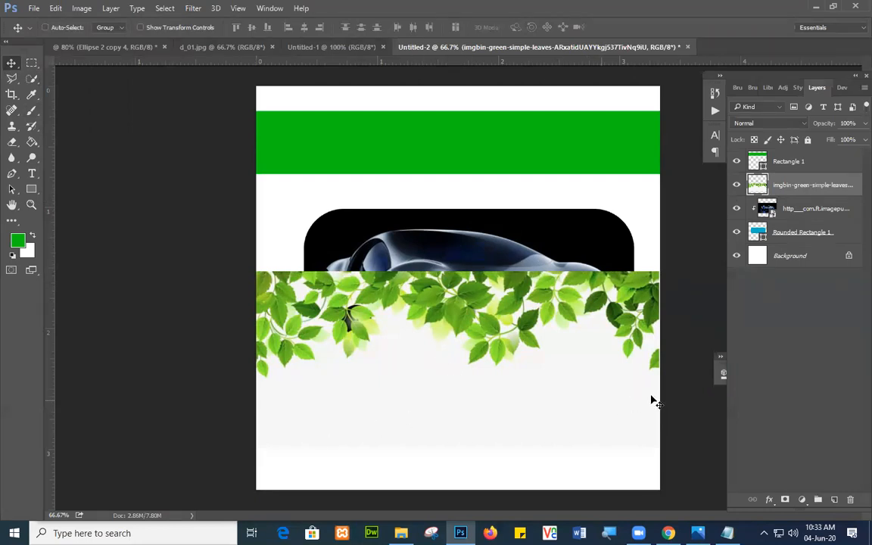
- Select the blank area below the leaves with a rectangular marquee, delete it from the leaves layer, and deselect
left_click(32, 63)
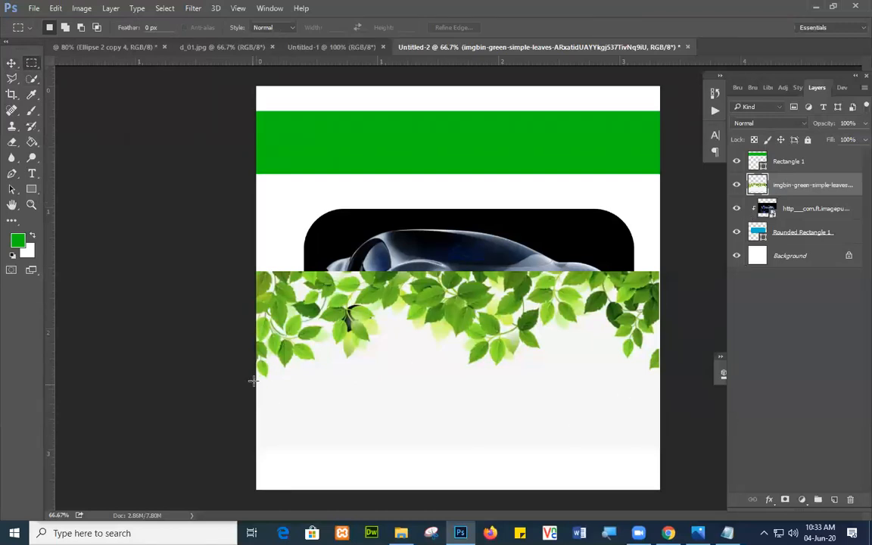
left_click_drag(256, 379, 698, 479)
key("Delete")
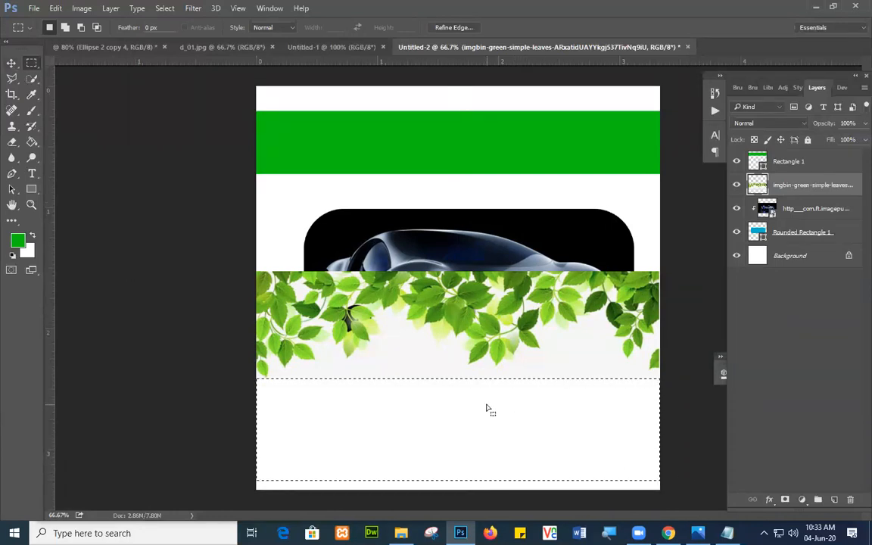
key("ctrl+d")
- Move the leaves image over the green rectangle, place its layer above Rectangle 1, and clip it to the rectangle
left_click(11, 63)
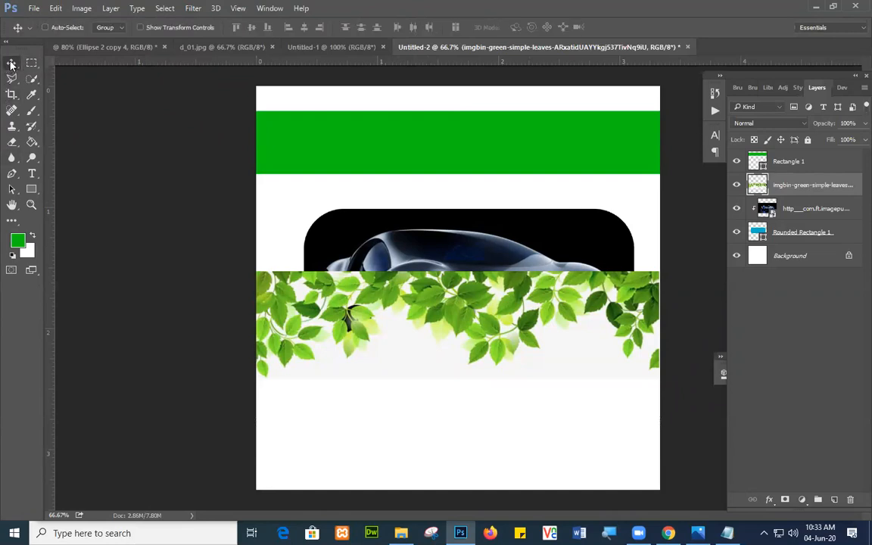
left_click_drag(431, 307, 433, 150)
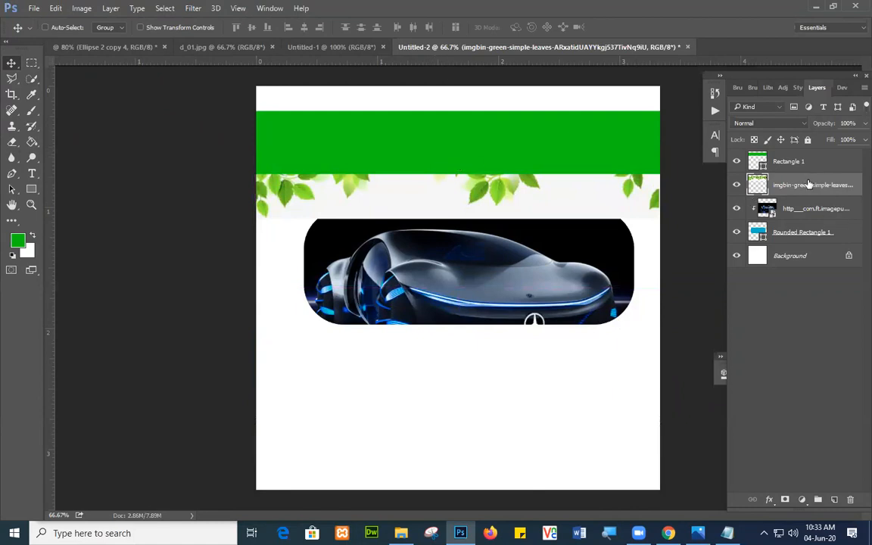
left_click_drag(808, 184, 807, 165)
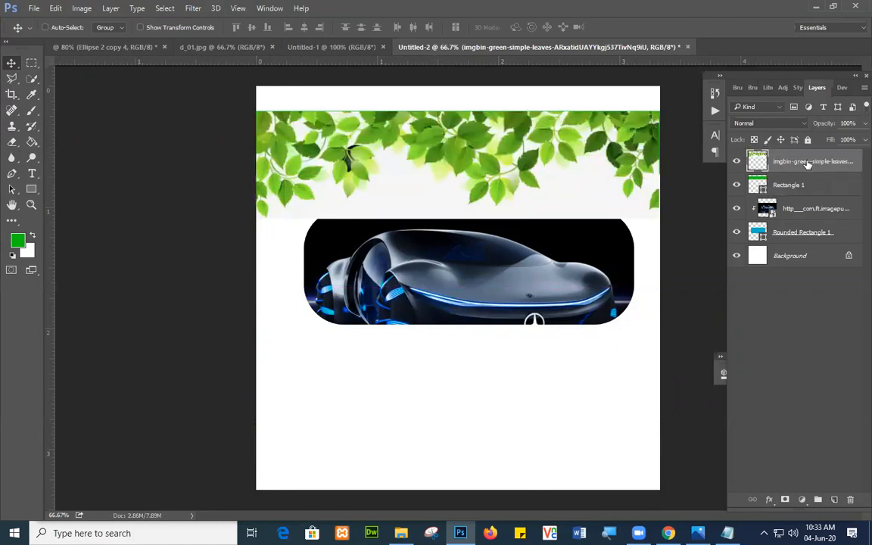
right_click(808, 164)
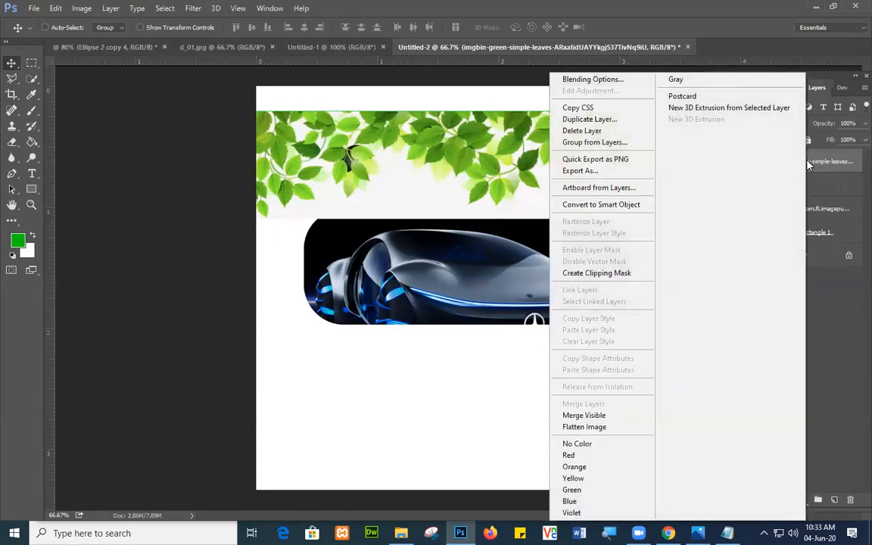
left_click(610, 277)
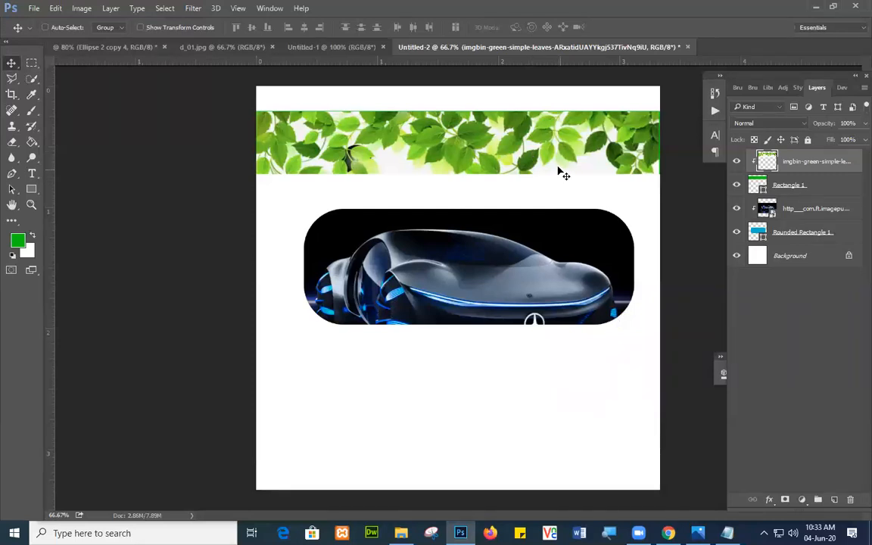
- Move Rectangle 1 slightly down over the clipped leaves so its band frames the lower leaves
left_click(797, 190)
left_click_drag(555, 154, 554, 173)
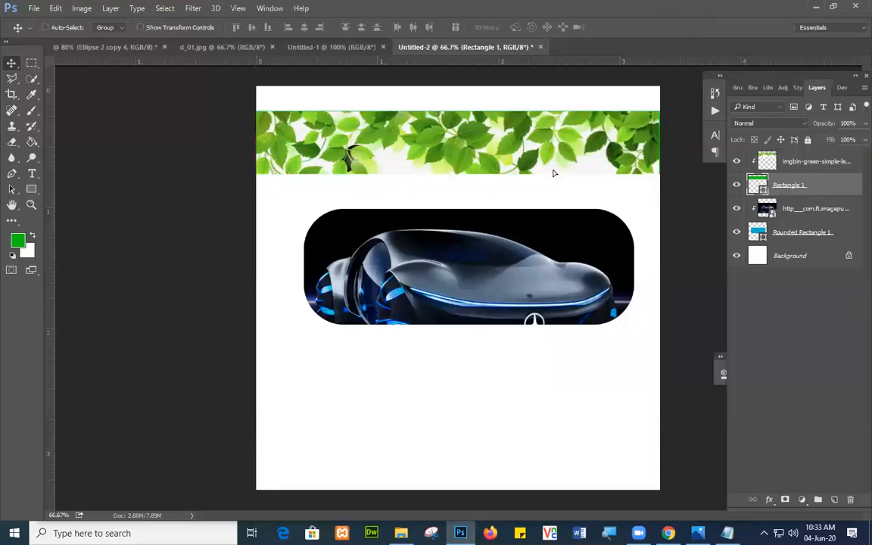
left_click_drag(584, 142, 584, 180)
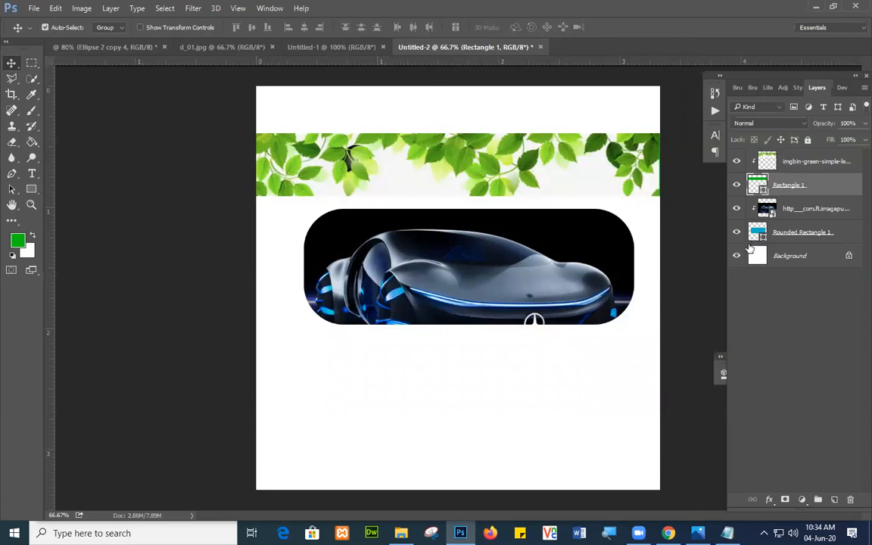
- Enlarge Rectangle 1 slightly with Free Transform in two passes, extending its lower corner past the document's edge
key("ctrl+t")
left_click_drag(663, 197, 664, 199)
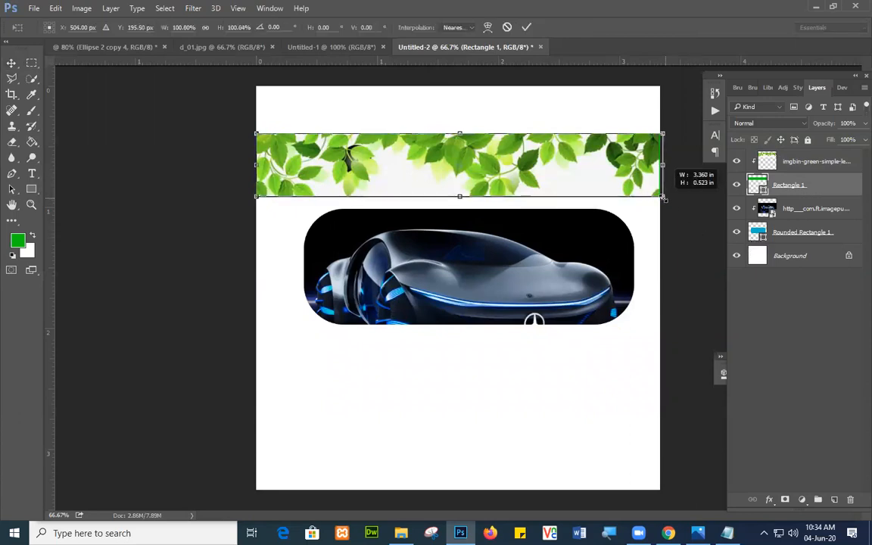
left_click(526, 27)
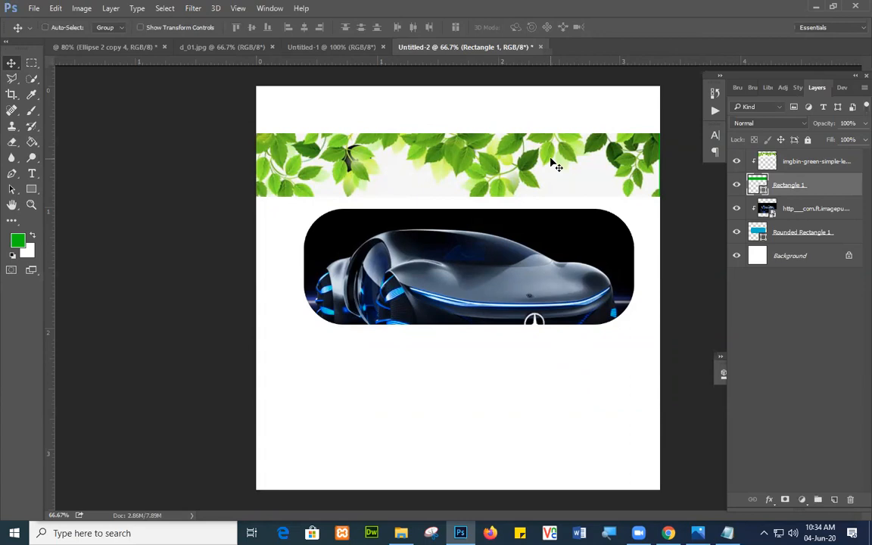
key("ctrl")
key("ctrl+t")
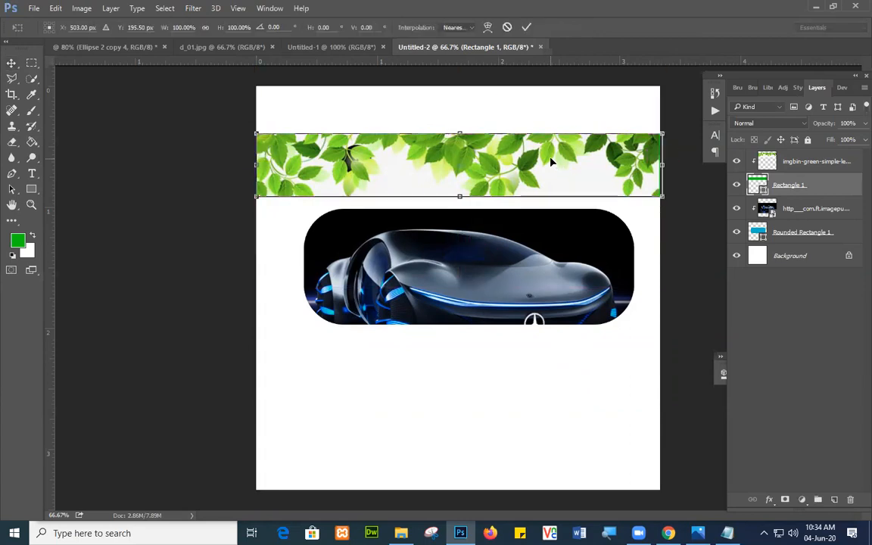
left_click_drag(664, 199, 667, 198)
left_click(527, 27)
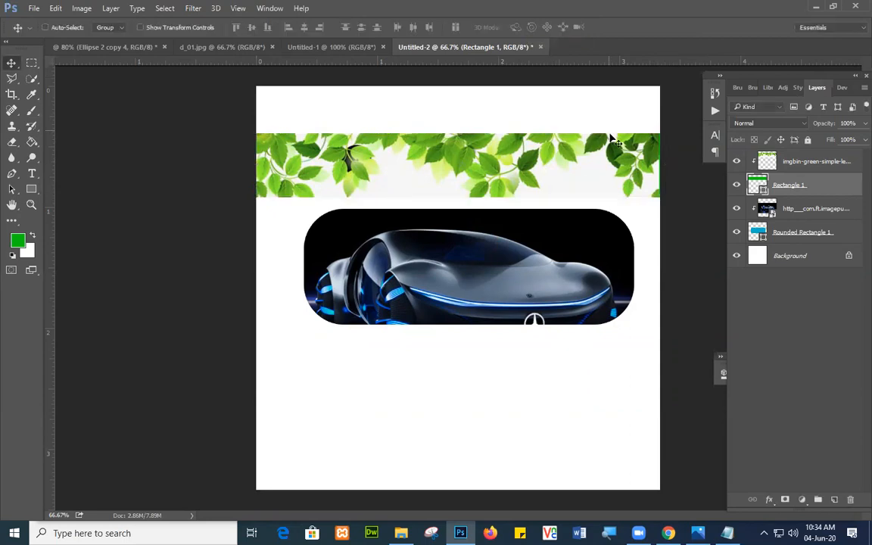
- Select the leaves layer from the canvas and enlarge it slightly with Free Transform to cover the rectangle's exposed green edge
right_click(611, 157)
left_click(615, 161)
key("ctrl+t")
left_click_drag(660, 287, 662, 290)
left_click(527, 27)
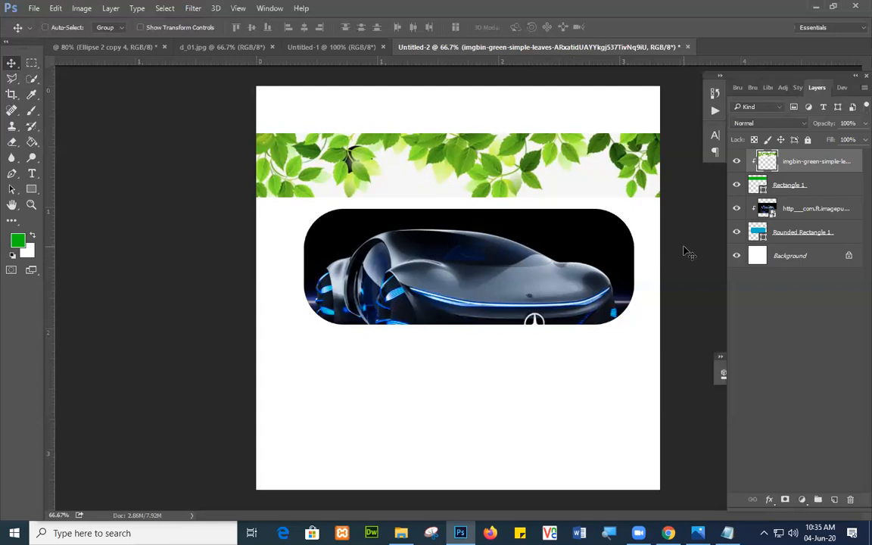
left_click(803, 124)
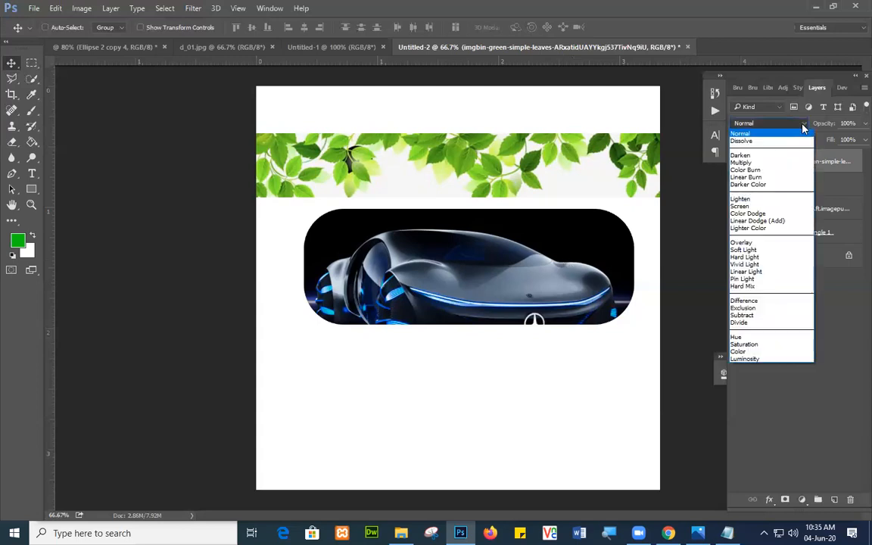
left_click(804, 129)
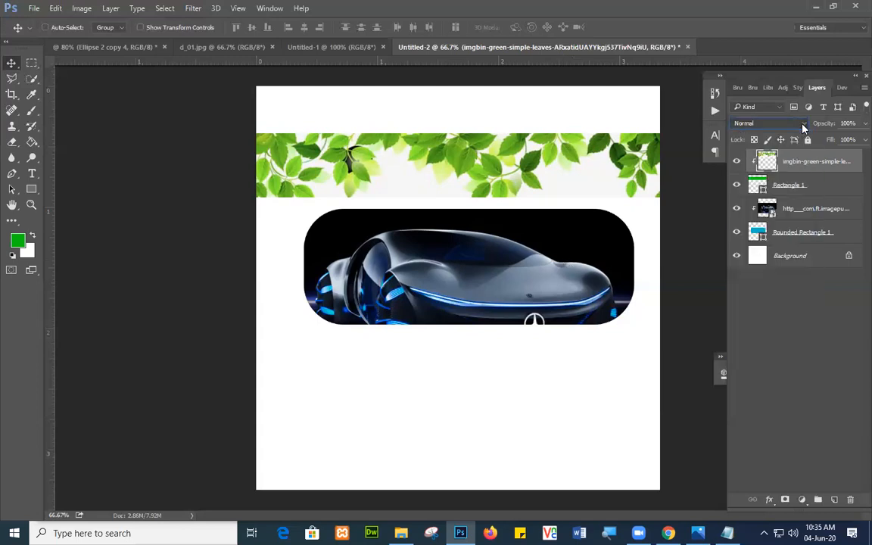
- Filter the layers by name using "roun", then clear the name filter
left_click(778, 111)
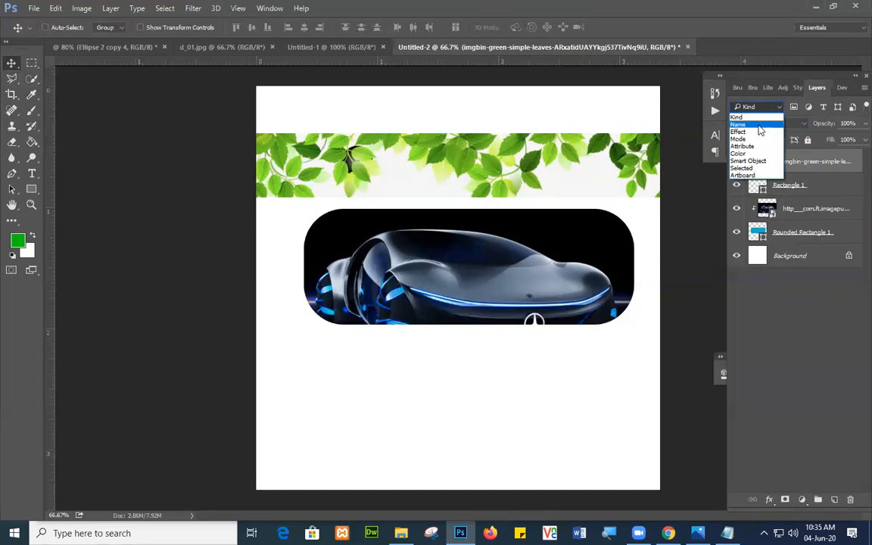
left_click(760, 125)
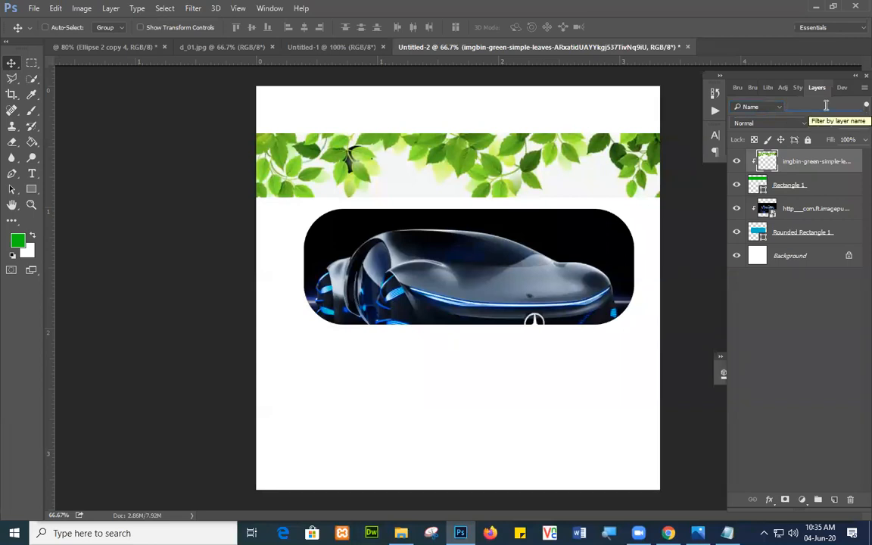
type("roun")
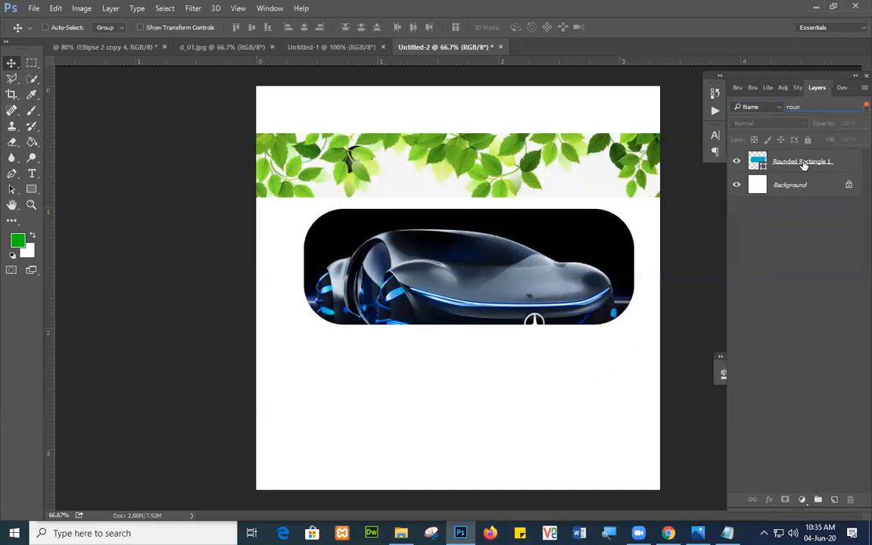
key("BackSpace")
key("BackSpace")
key("BackSpace")
key("BackSpace")
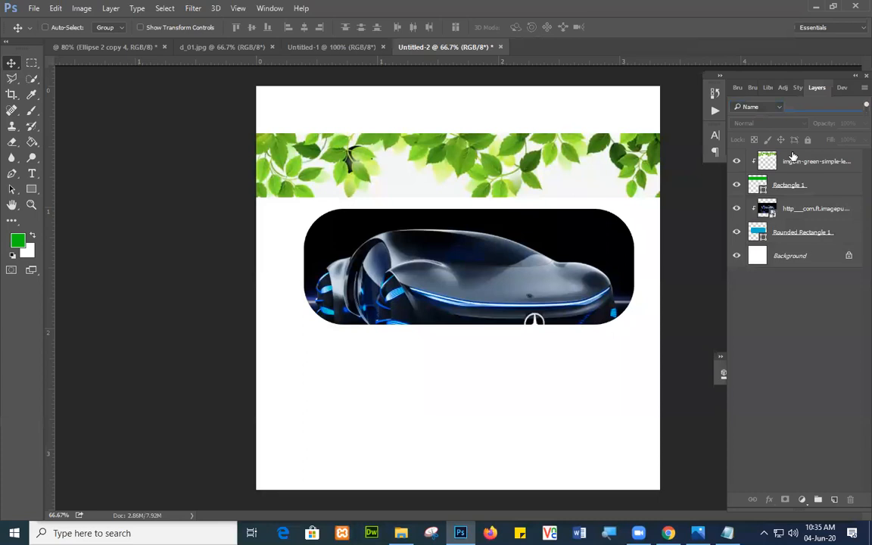
- Try filtering the layers by the Bevel & Emboss and Stroke effects and by Color, and restore filtering by Kind
left_click(781, 107)
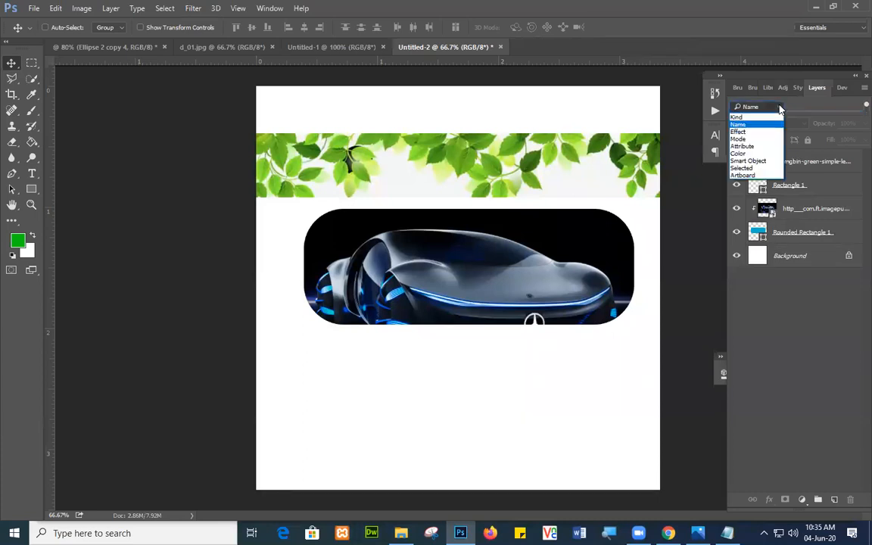
left_click(766, 133)
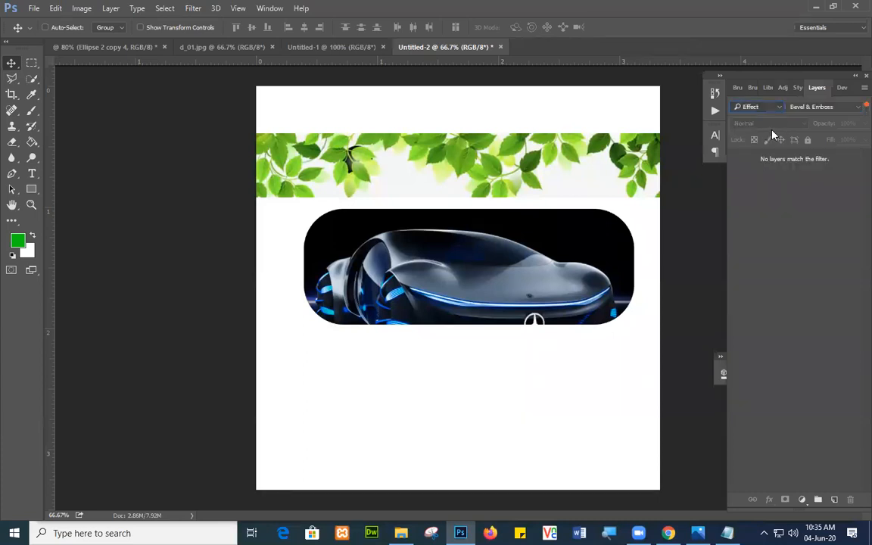
left_click(855, 111)
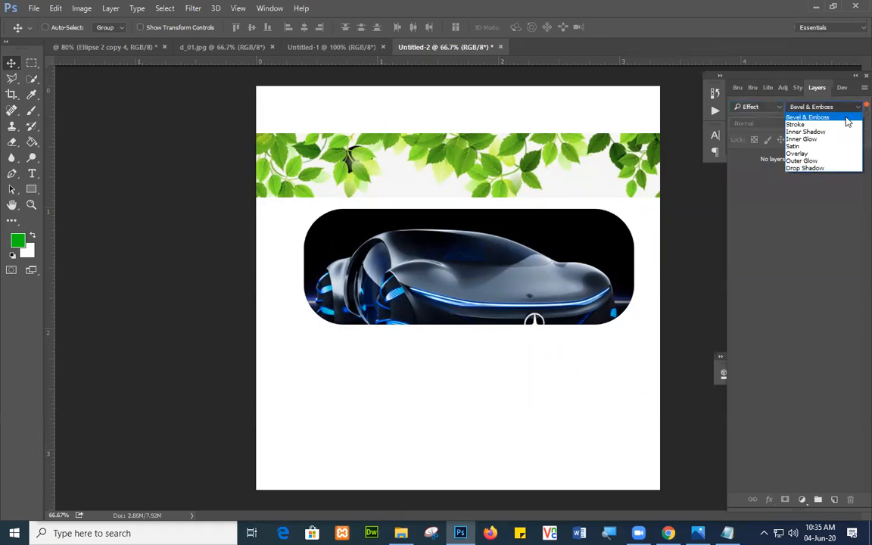
left_click(844, 123)
left_click(781, 109)
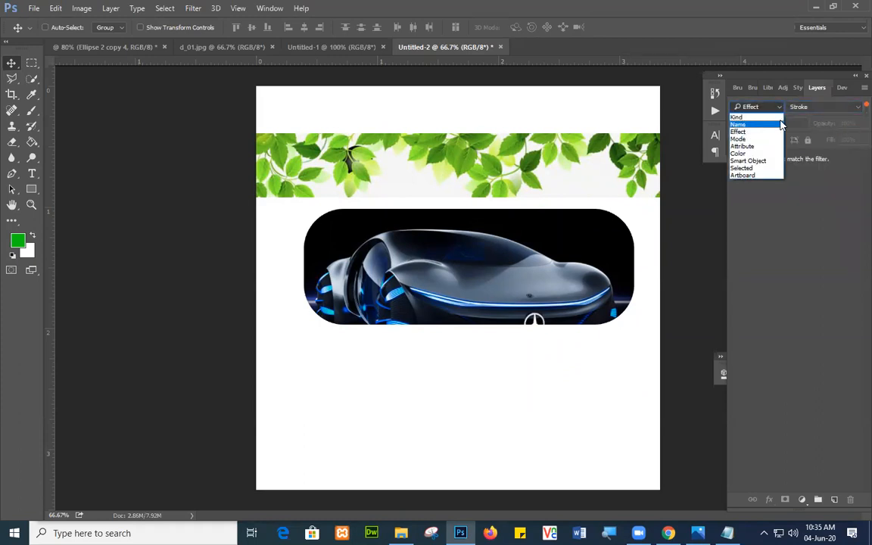
left_click(761, 154)
left_click(771, 111)
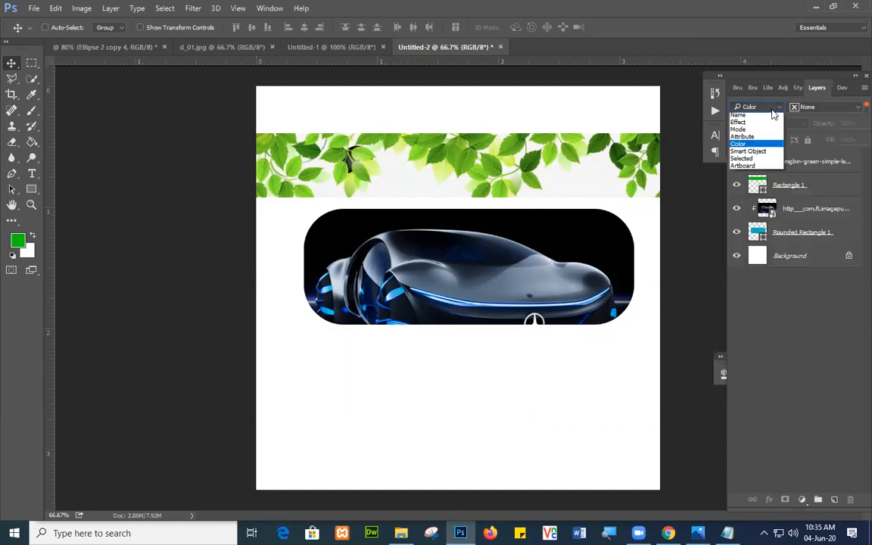
left_click(758, 119)
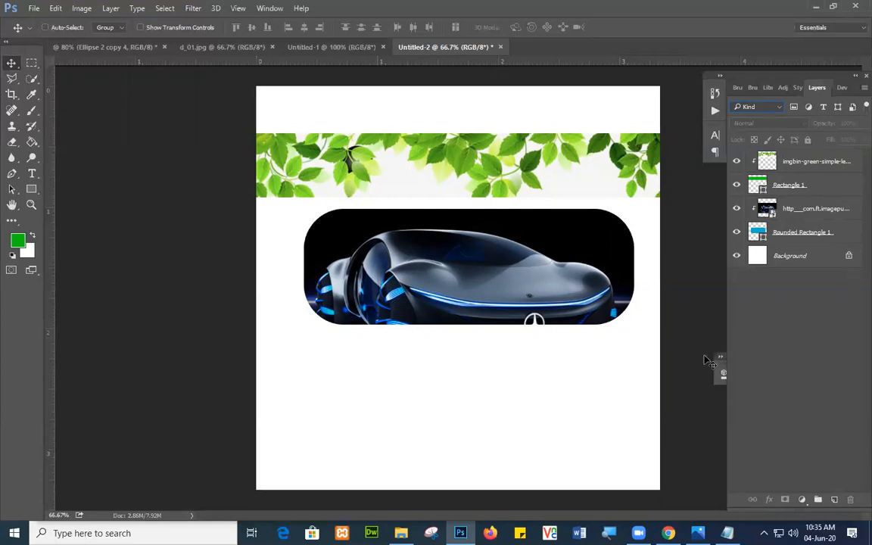
- Select Rounded Rectangle 1 from the canvas and move it down over the car photo, centred horizontally in the document
right_click(462, 267)
left_click(489, 288)
left_click_drag(485, 280, 468, 300)
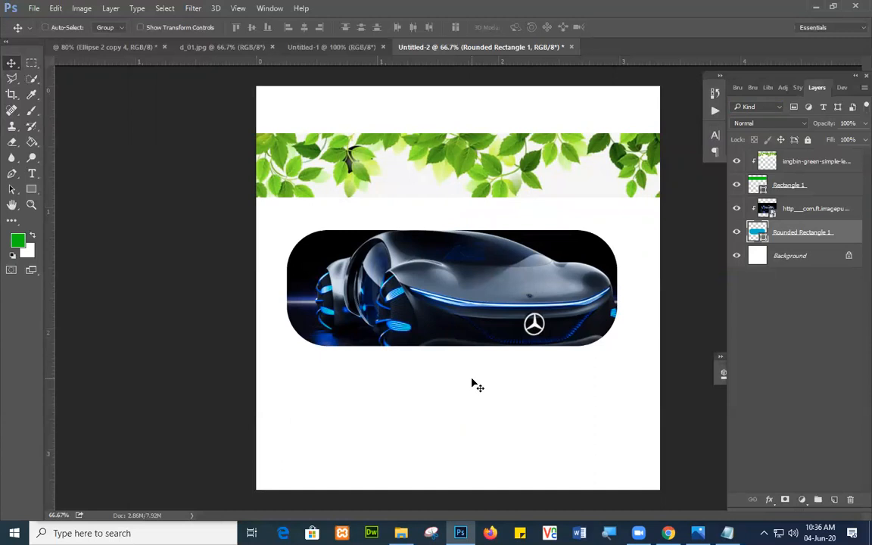
mouse_move(466, 308)
left_mouse_down()
mouse_move(484, 310)
mouse_move(472, 309)
left_mouse_up()
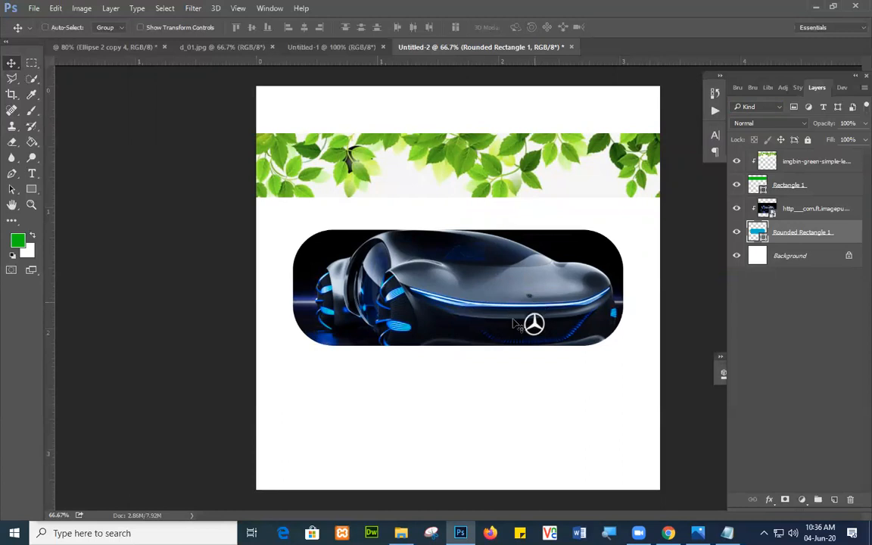
- Open the Blending Options of the Rounded Rectangle 1 layer
right_click(800, 236)
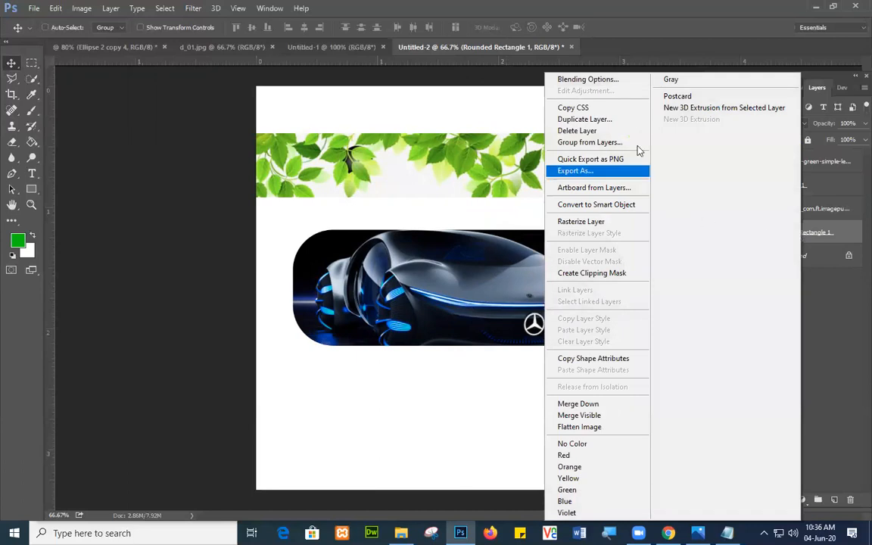
left_click(610, 81)
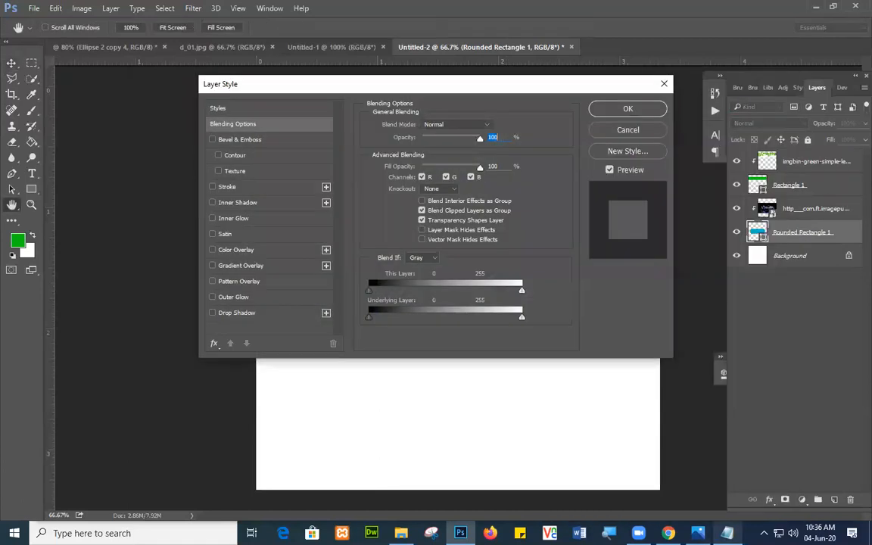
- Switch to the info notes in Notepad and add the line "clipping mask = right mouse click and press clipping mask"
left_click(727, 533)
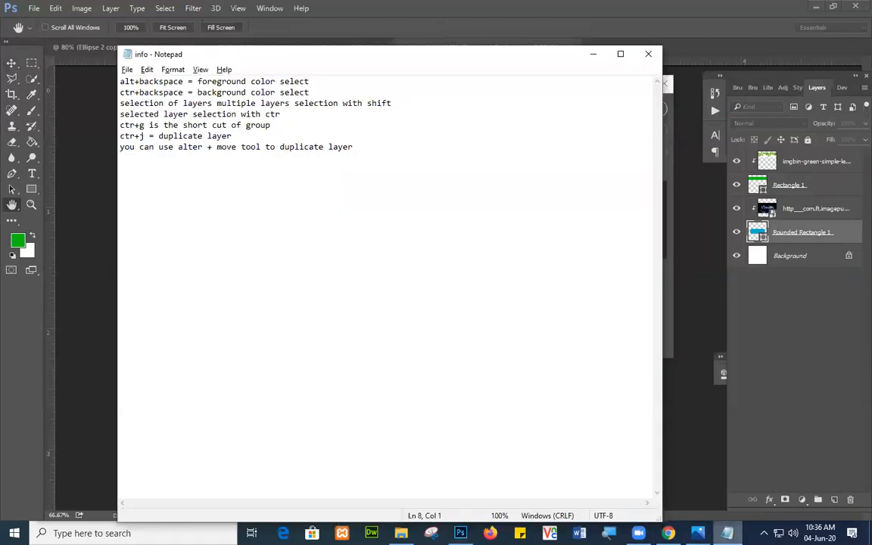
left_click(639, 534)
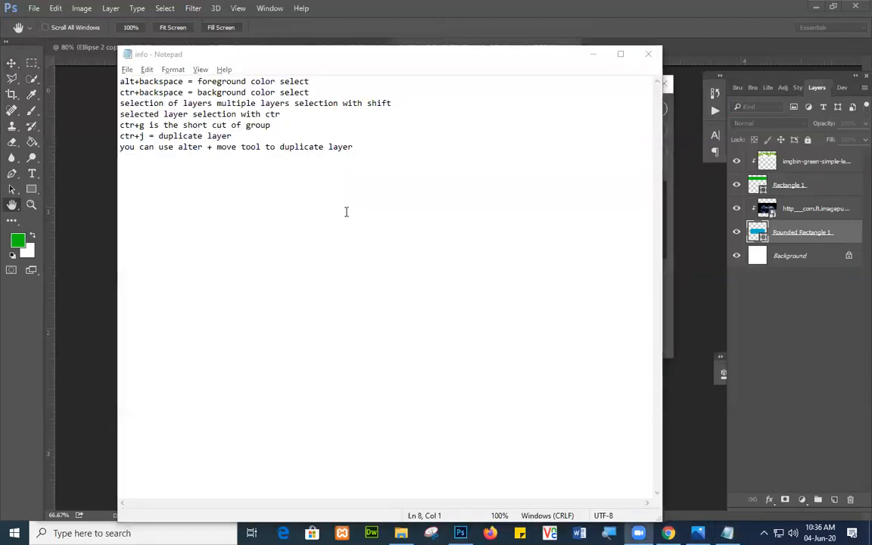
left_click(304, 218)
type("clippin")
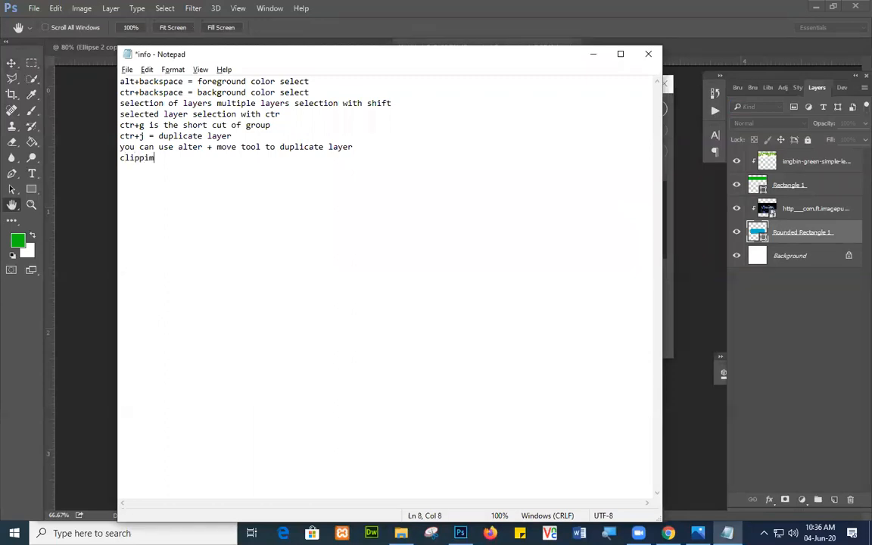
type("g mask")
type("= right mouse")
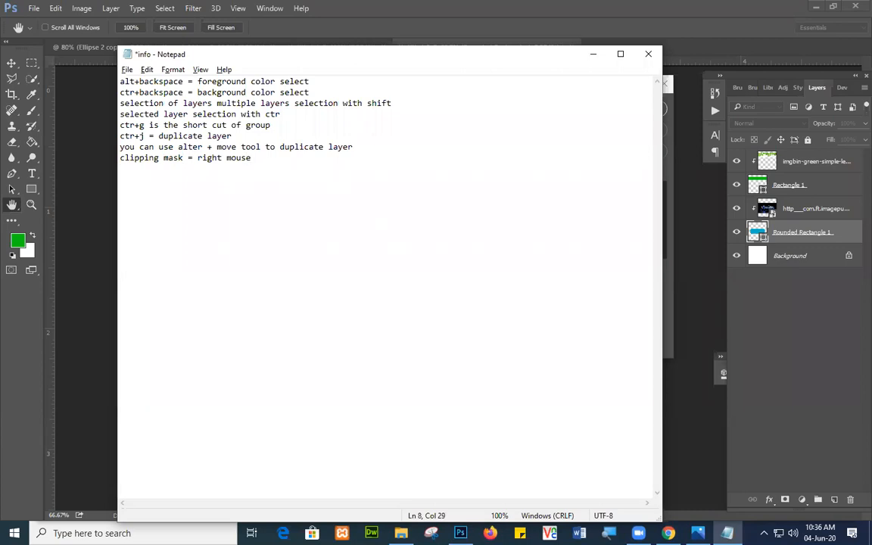
type(" click and press clipping mask")
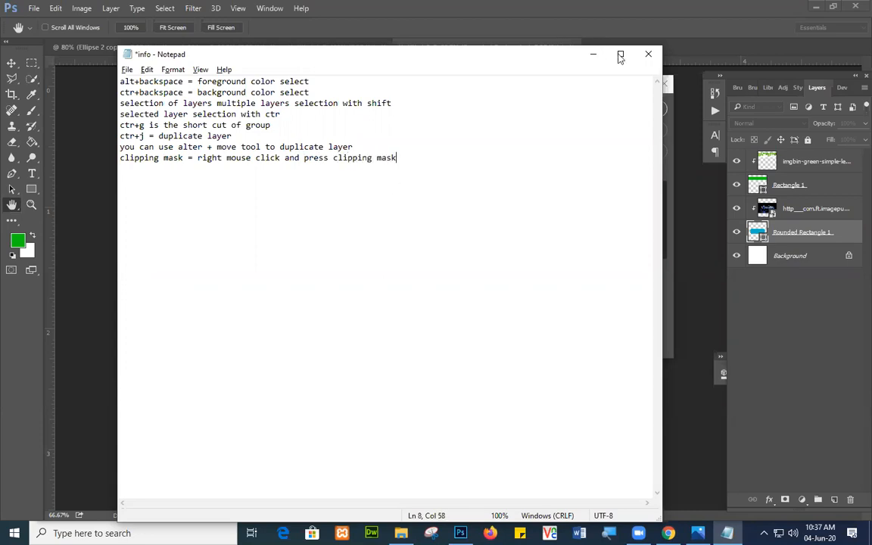
left_click(594, 54)
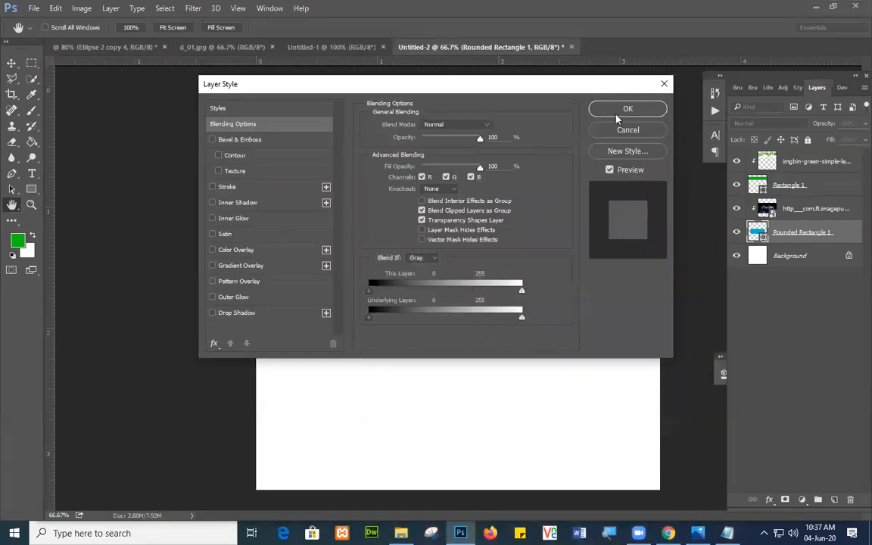
- Back in Photoshop, apply an Outer Glow effect to Rounded Rectangle 1 through its Blending Options
left_click(663, 90)
right_click(805, 232)
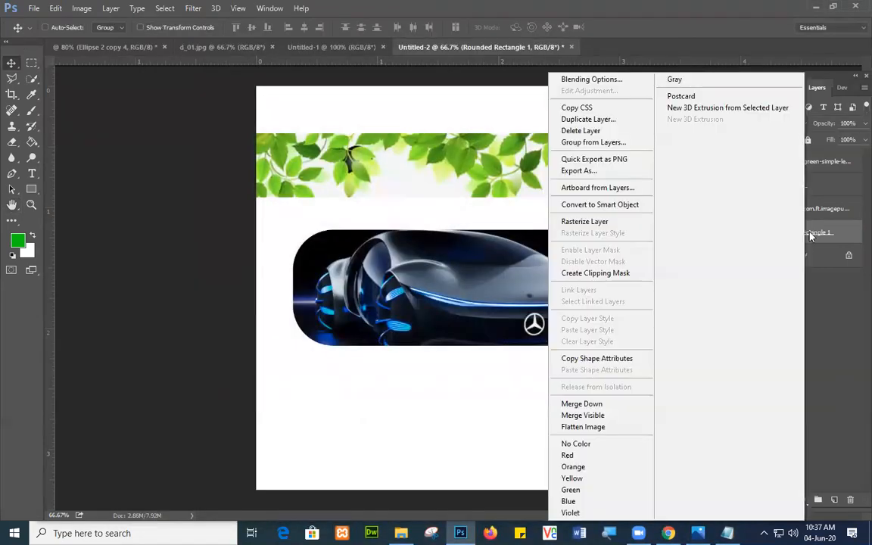
left_click(580, 79)
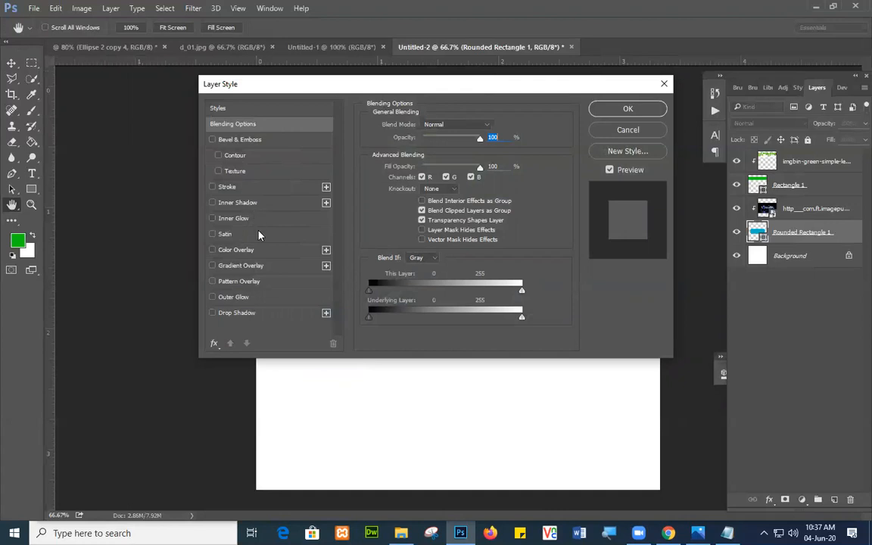
left_click(213, 298)
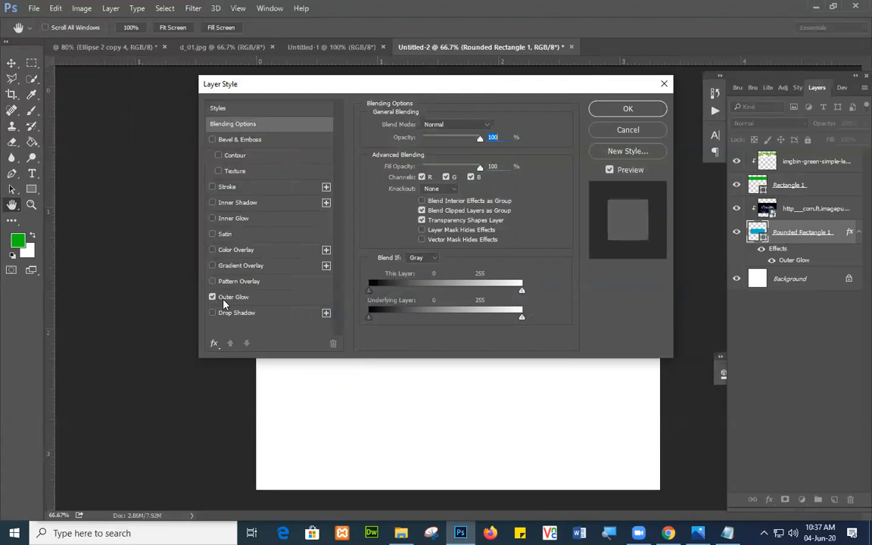
left_click(274, 300)
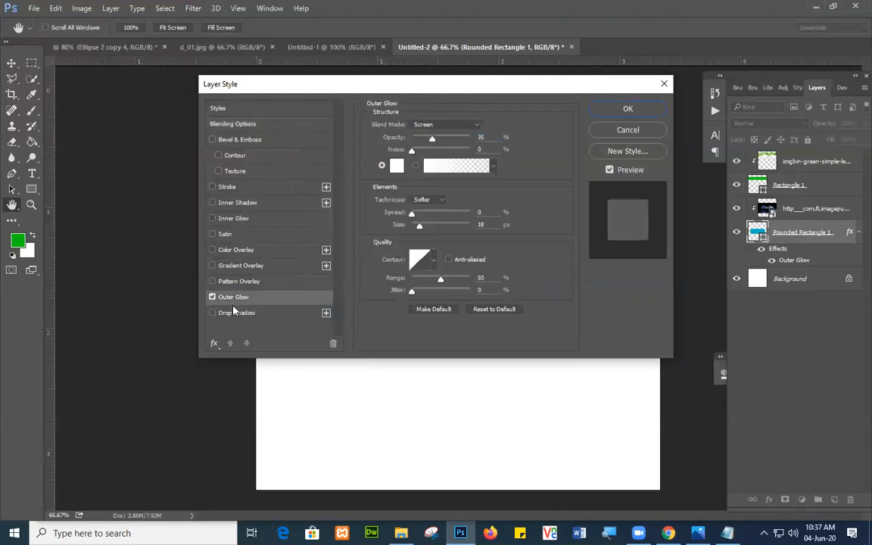
left_click(615, 110)
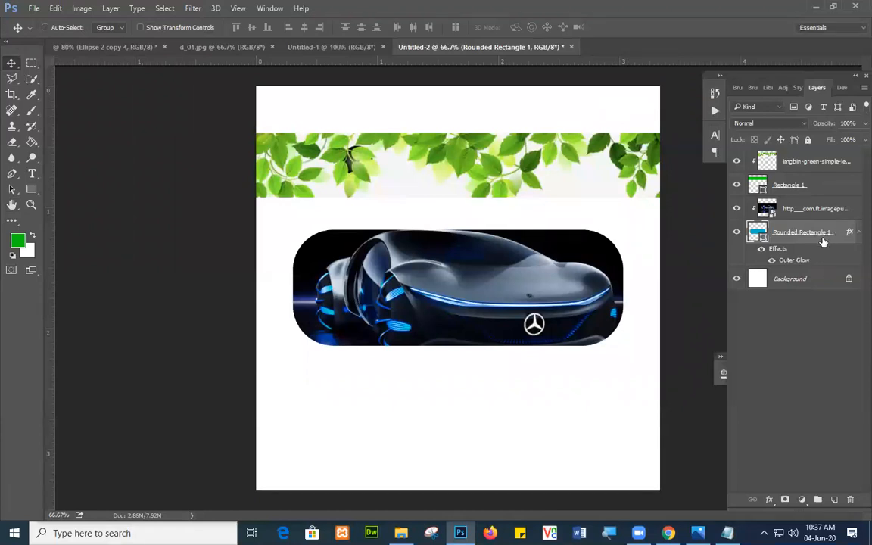
- Set the Outer Glow of Rounded Rectangle 1 to 66% opacity, 53% spread and 155 px size
double_click(793, 260)
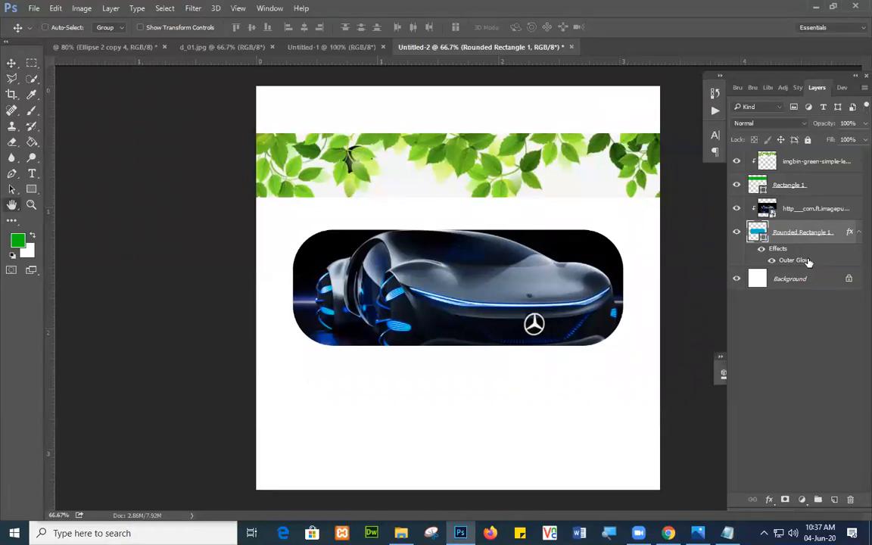
left_click_drag(433, 142, 451, 141)
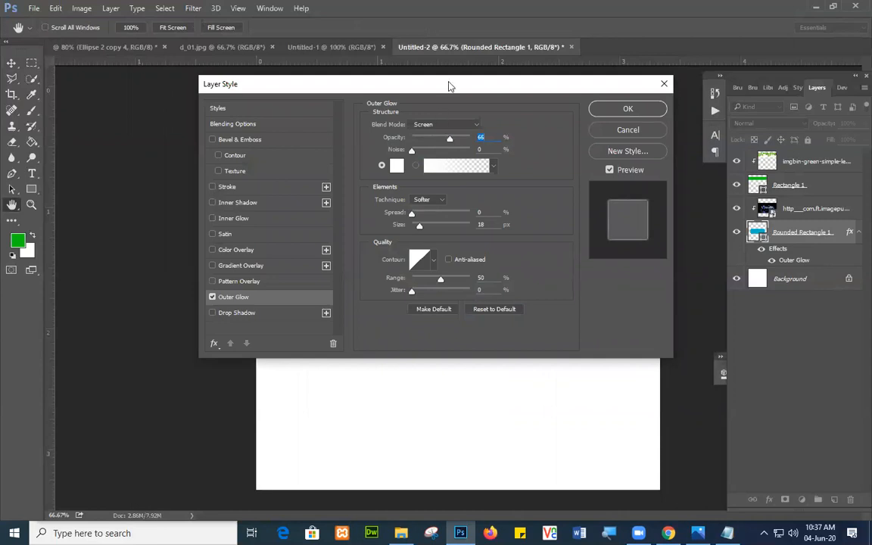
left_click_drag(449, 85, 281, 160)
left_click_drag(245, 295, 283, 303)
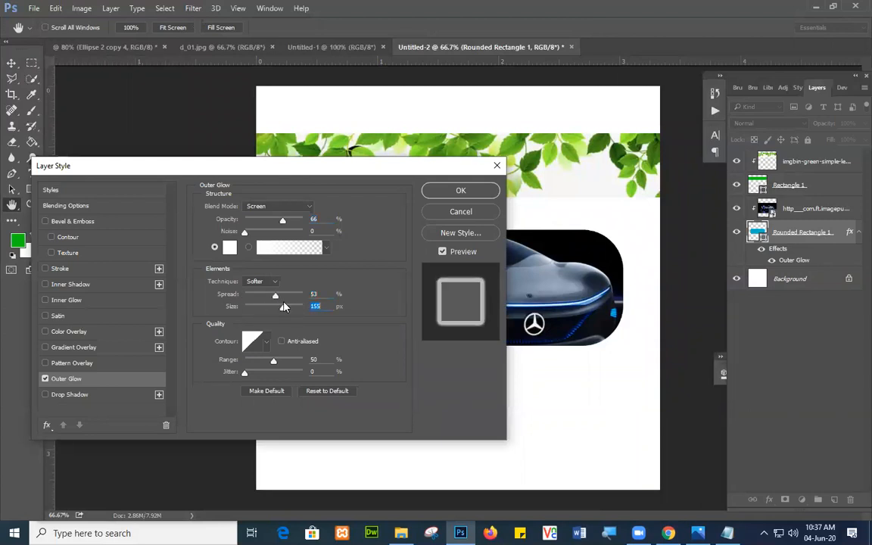
left_click(460, 190)
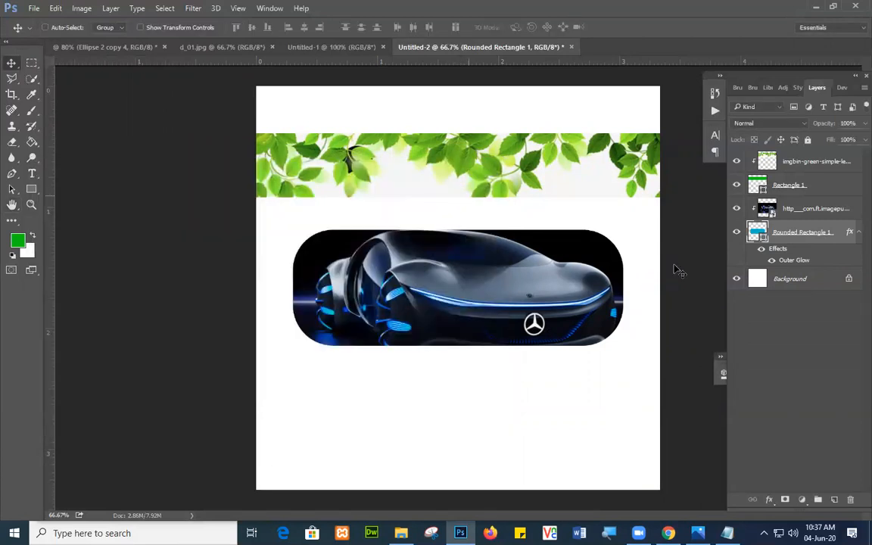
- Clear the layer style from Rounded Rectangle 1
right_click(803, 235)
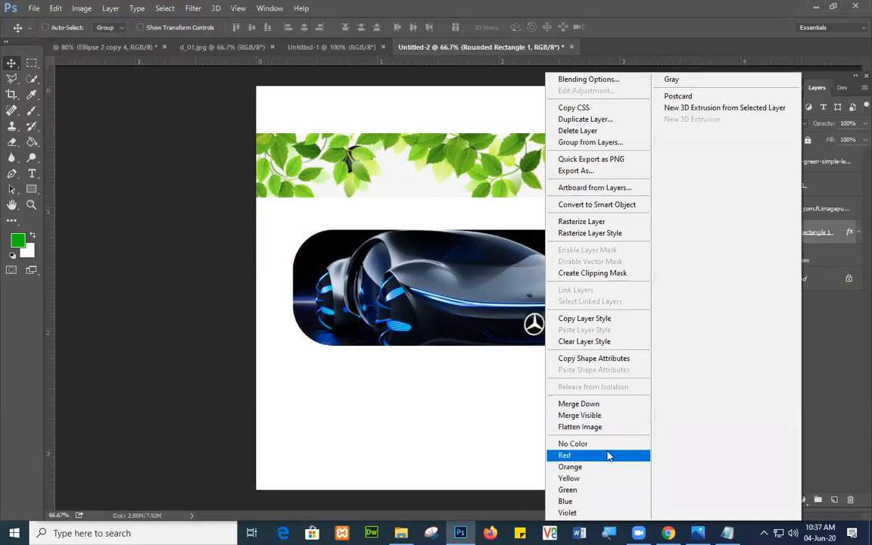
left_click(585, 341)
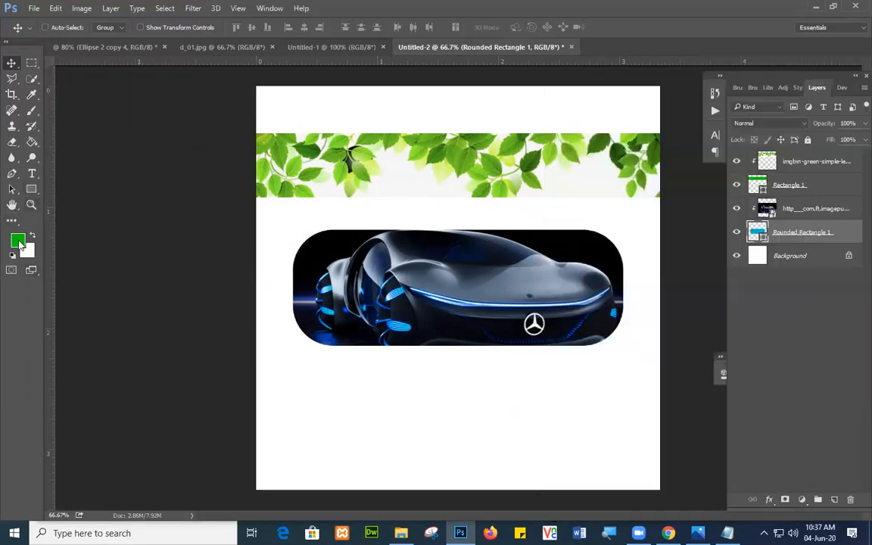
- Draw a rectangle shape about 319 by 187 px below the left part of the car photo
left_click(32, 190)
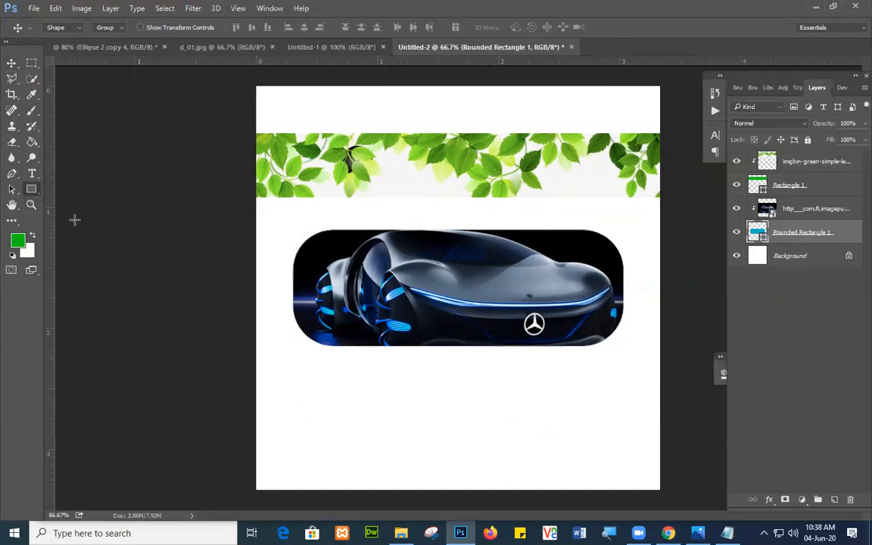
left_click_drag(292, 383, 422, 457)
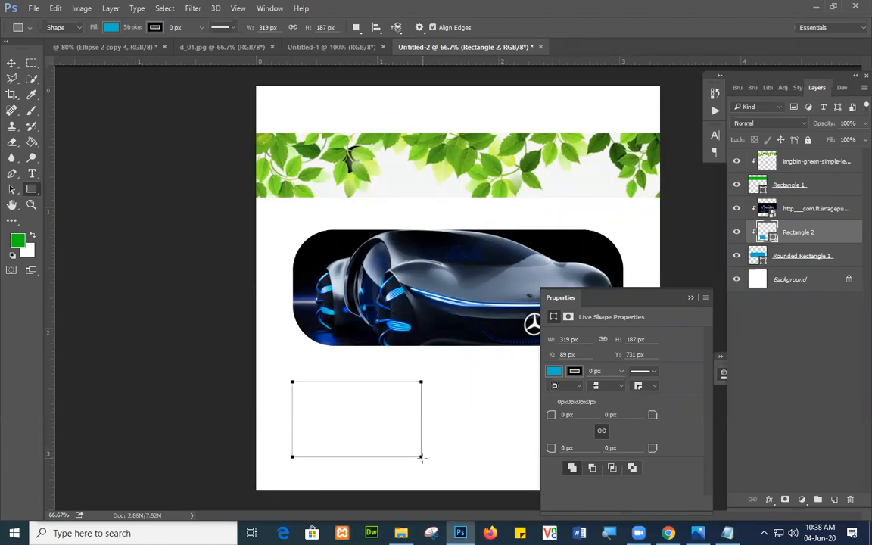
left_click(66, 27)
left_click(64, 39)
left_click(692, 298)
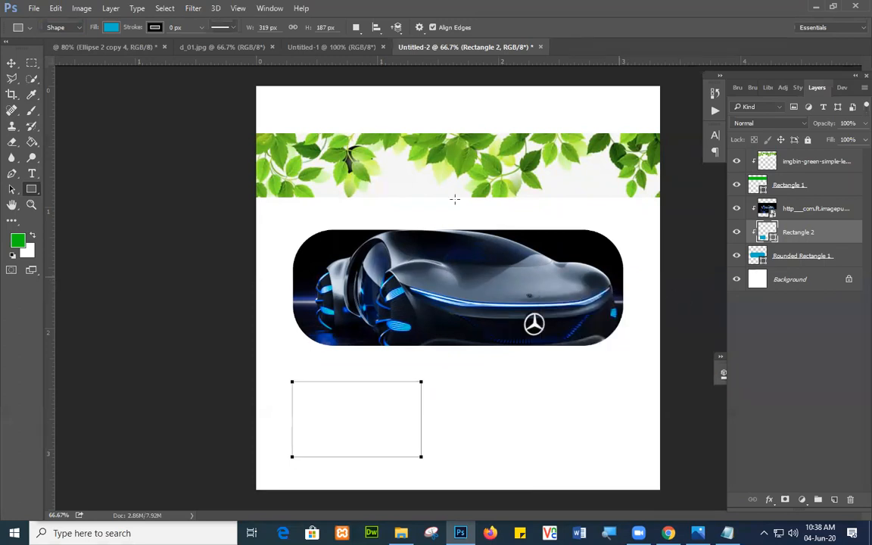
- Set the new rectangle's stroke width to 1200 px and its fill to a recently used blue
left_click(202, 28)
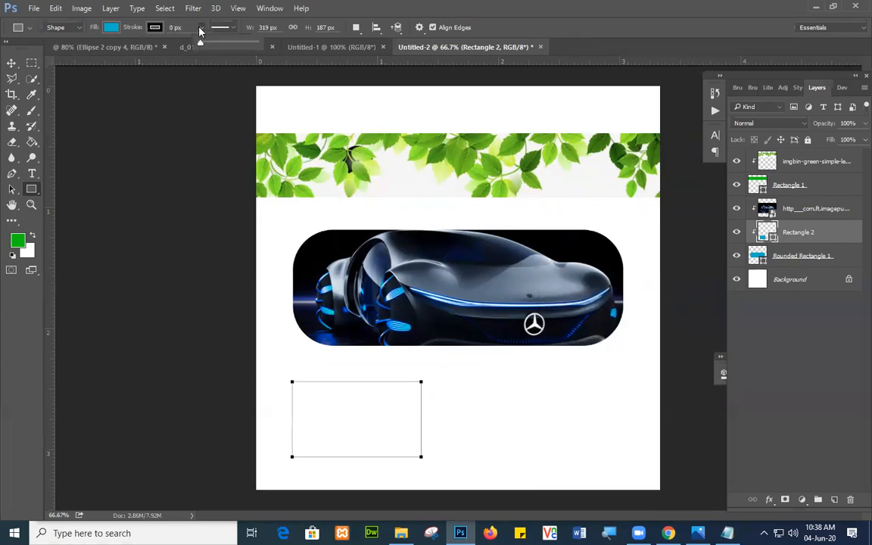
left_click(254, 46)
left_click(110, 28)
left_click(111, 28)
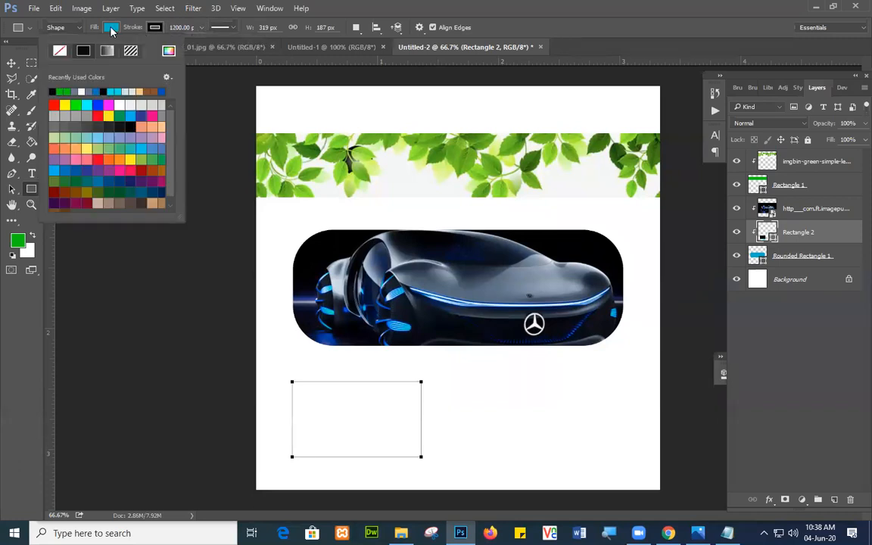
left_click(98, 91)
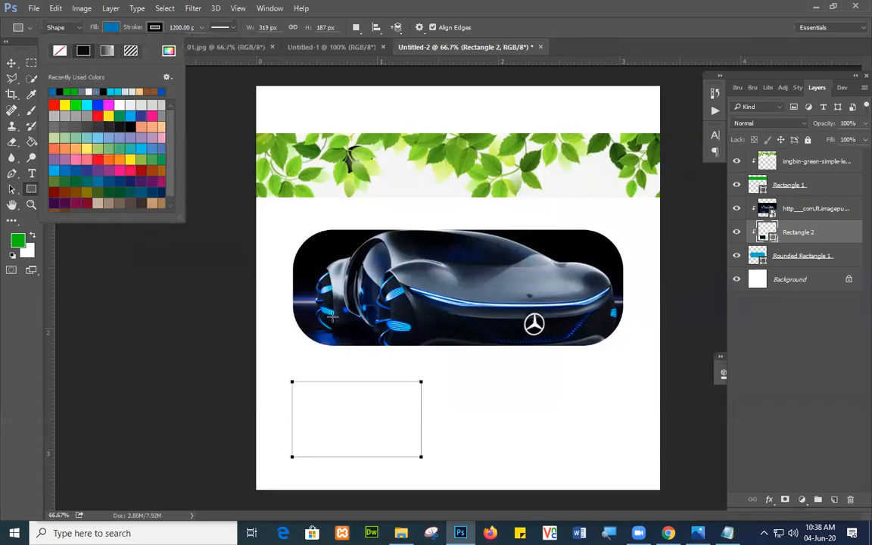
- Draw a second rectangle about 241 by 155 px below the right part of the car photo
left_click_drag(480, 384, 578, 445)
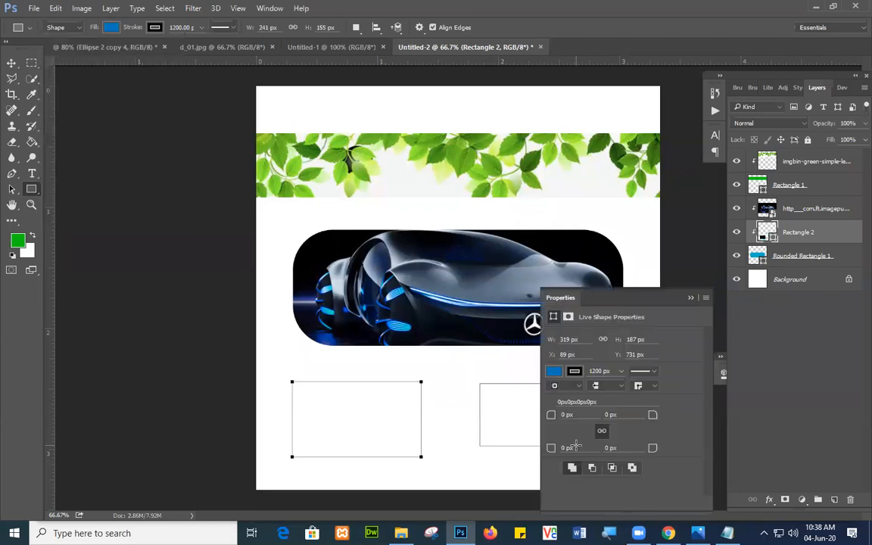
left_click(575, 372)
left_click(575, 372)
left_click(575, 372)
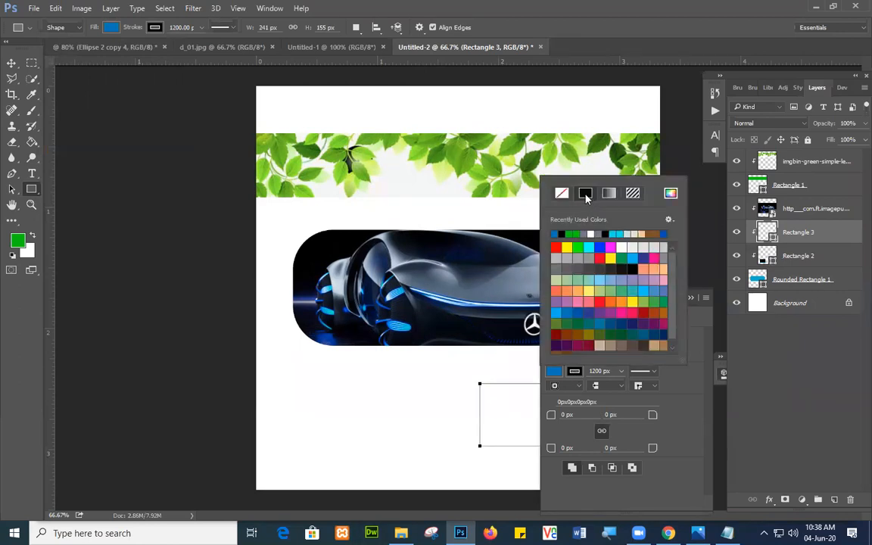
left_click(425, 415)
left_click(425, 415)
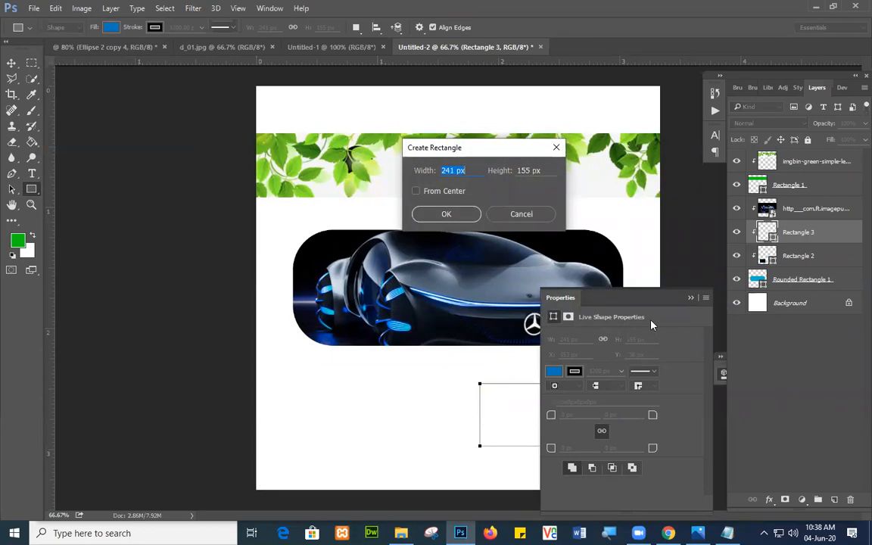
left_click(690, 299)
left_click(521, 214)
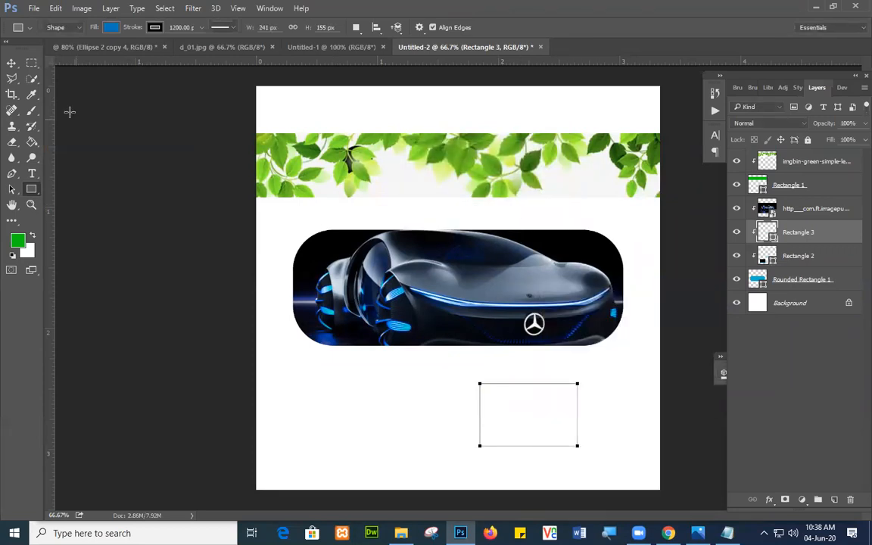
left_click(79, 28)
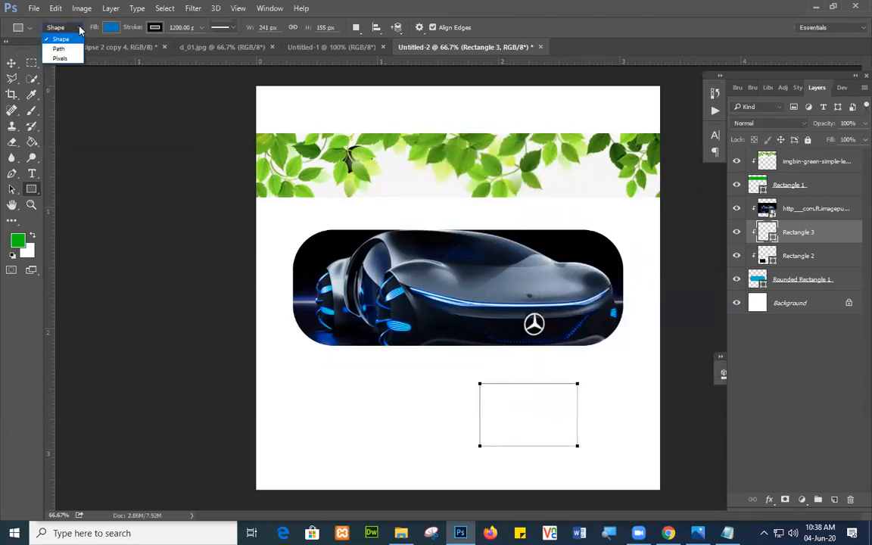
left_click(79, 29)
left_click(155, 28)
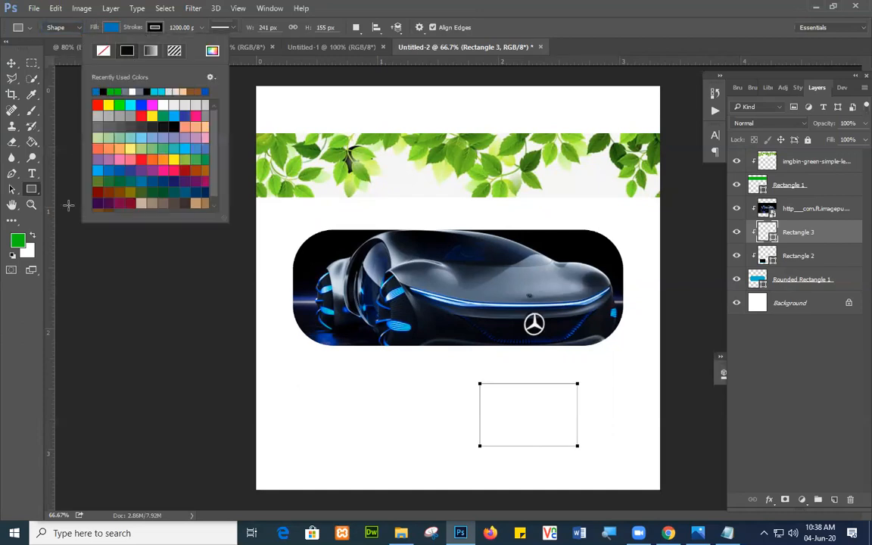
left_click(125, 294)
left_click(517, 211)
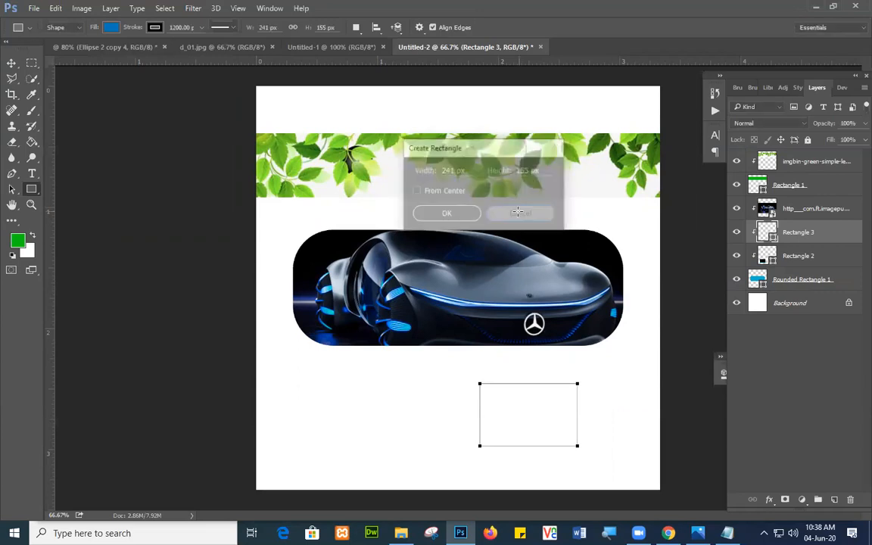
left_click(30, 28)
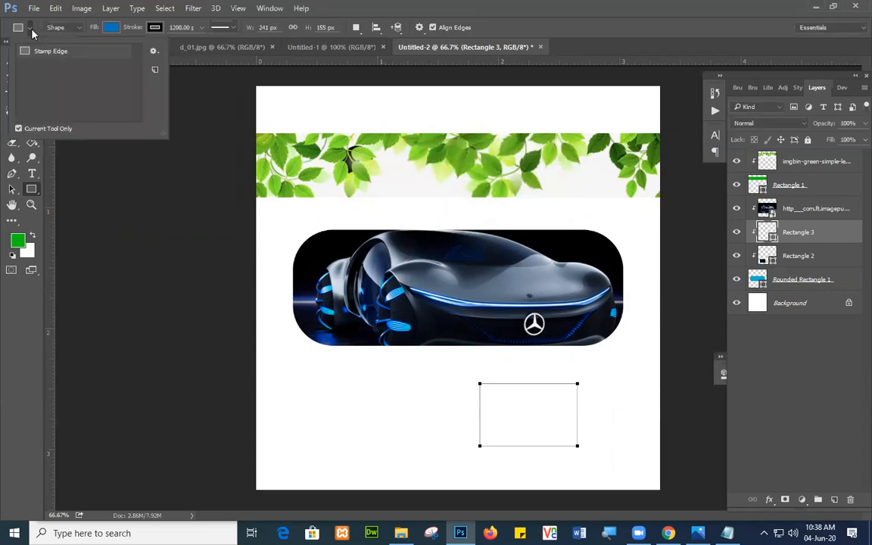
left_click(32, 29)
- Draw a third rectangle in Shape mode, about 252 by 193 px, below the left part of the car photo
left_click(72, 27)
left_click(72, 26)
mouse_move(301, 372)
left_mouse_down()
mouse_move(351, 442)
mouse_move(403, 450)
left_mouse_up()
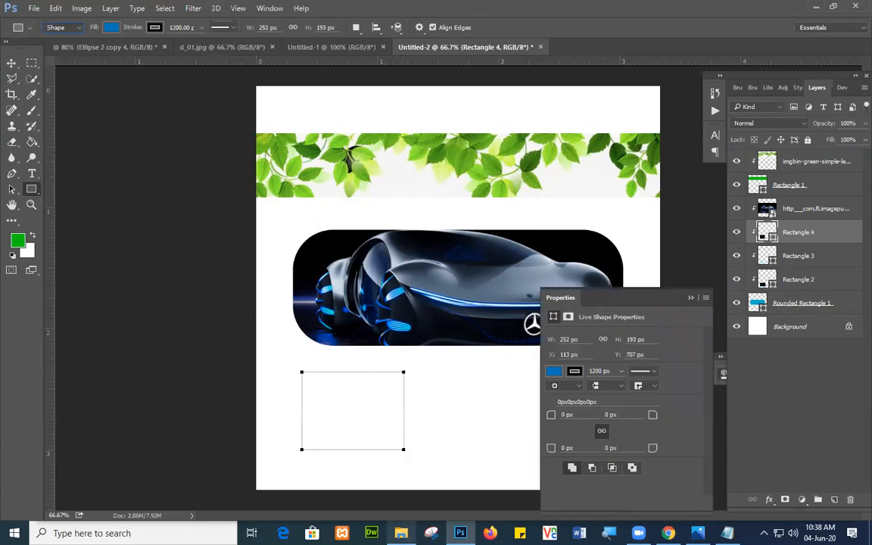
left_click(691, 298)
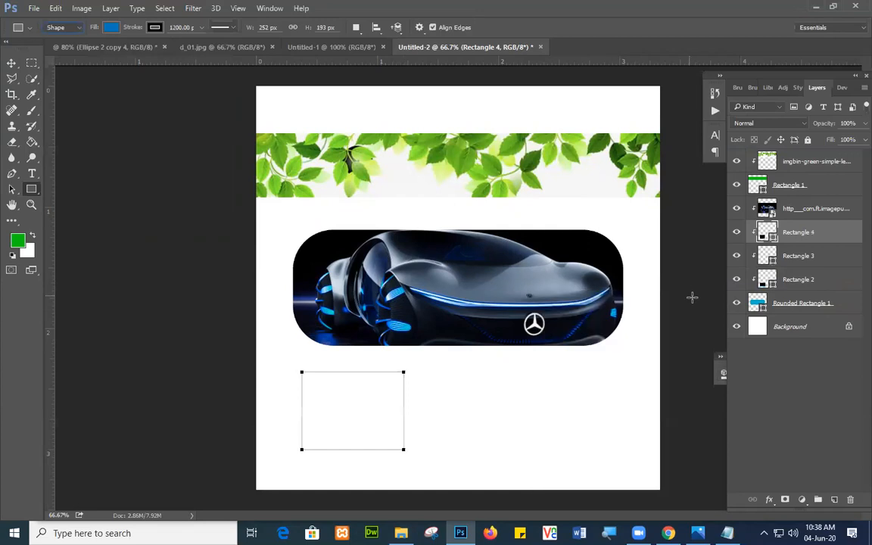
- Create another rectangle shape, 252 by 193 px, below the right part of the car photo
left_click(489, 441)
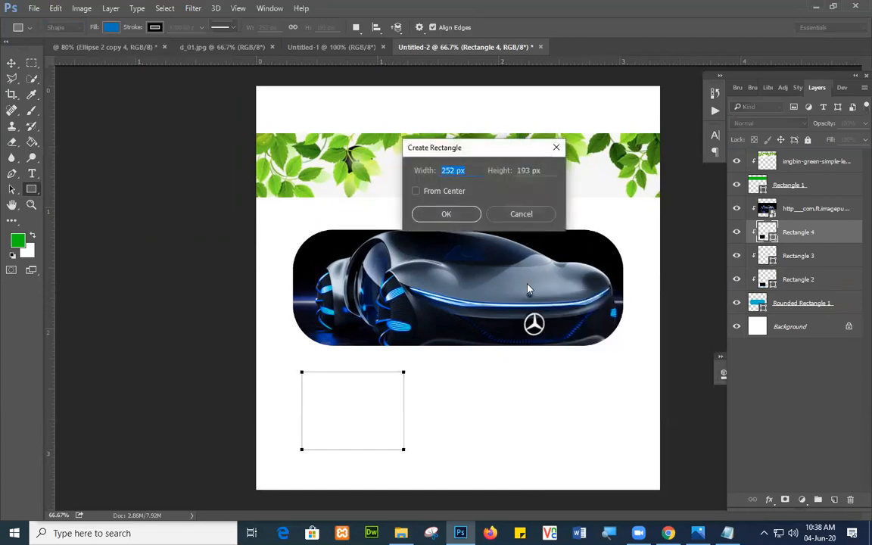
left_click(459, 213)
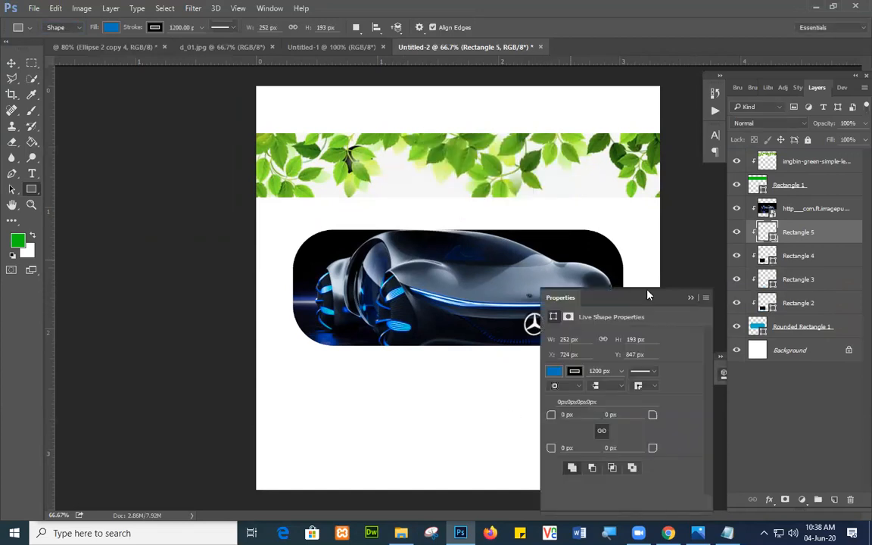
left_click(690, 297)
- Create a new document with a width and height of 1000 pixels
left_click(34, 8)
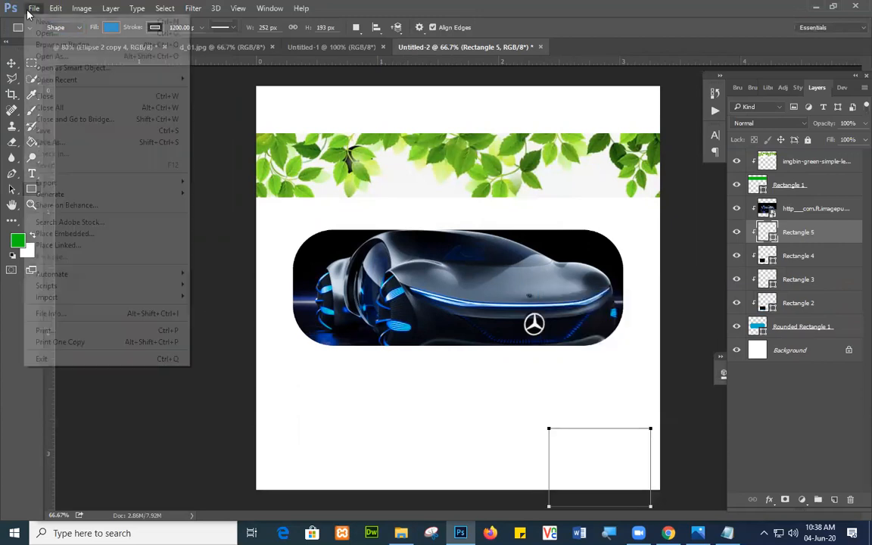
left_click(40, 24)
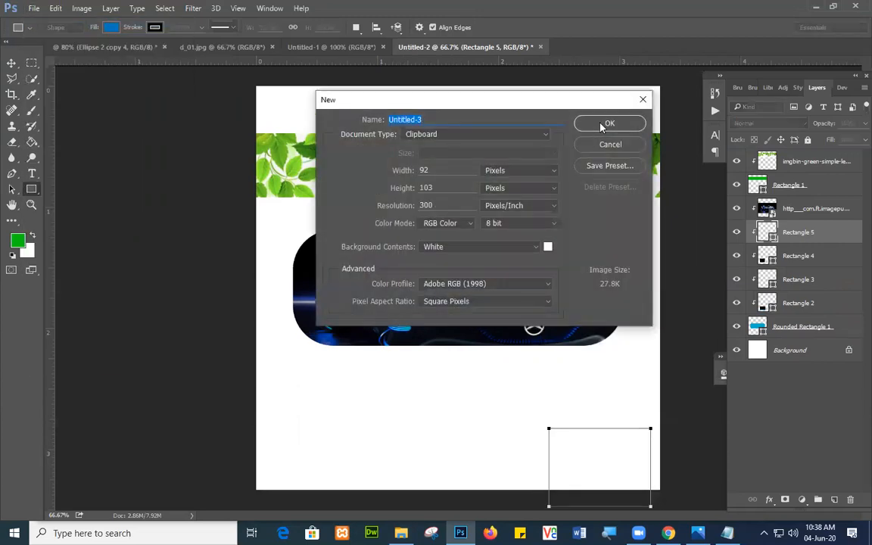
double_click(457, 168)
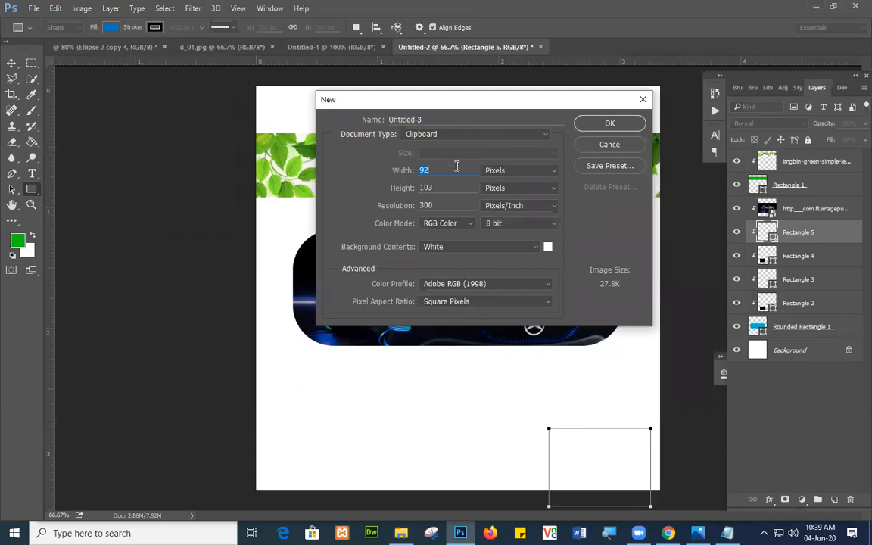
type("1000")
double_click(454, 187)
type("1000")
left_click(609, 124)
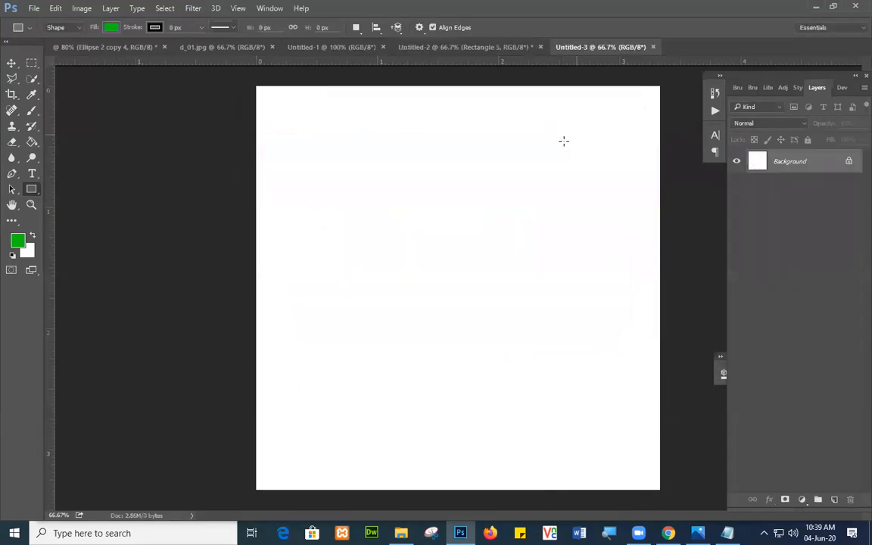
- Draw a rectangle about 375 by 281 px just above the canvas centre and recolour its fill to cyan-blue
left_click_drag(356, 185, 507, 299)
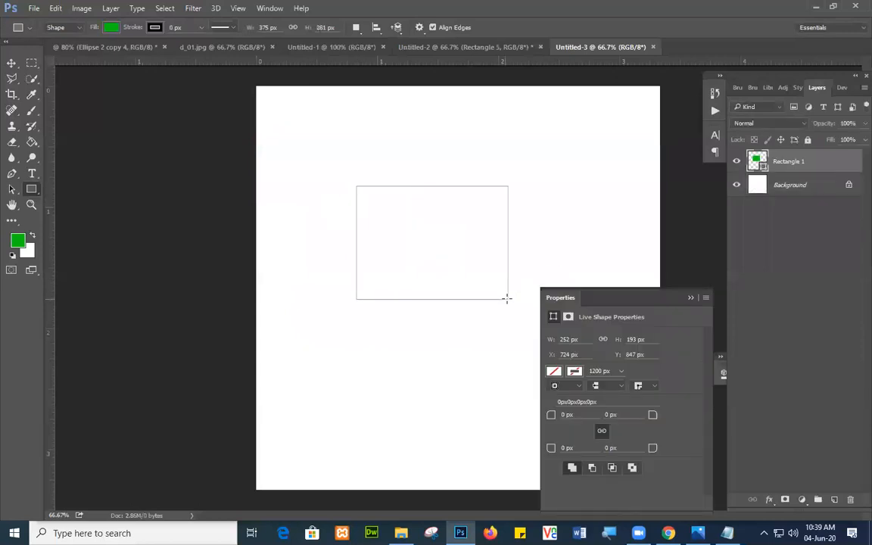
left_click(690, 299)
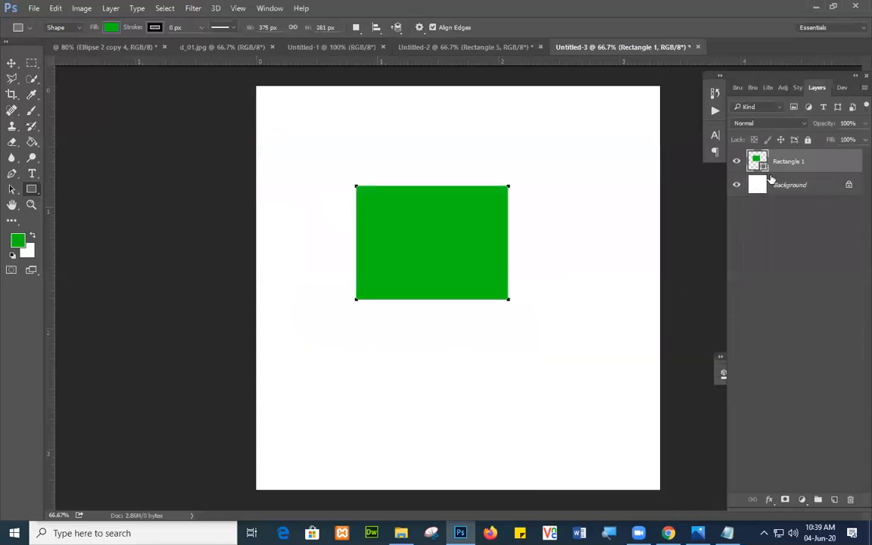
double_click(762, 166)
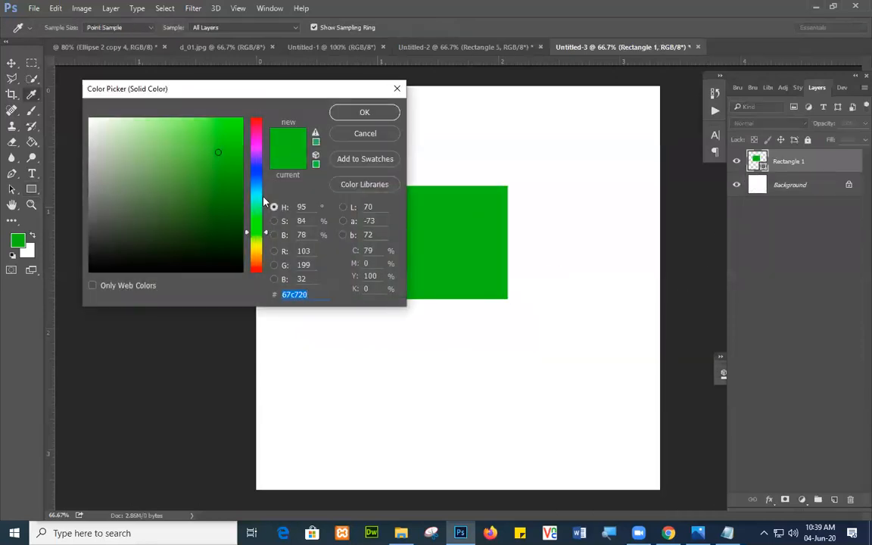
left_click(256, 194)
left_click(378, 113)
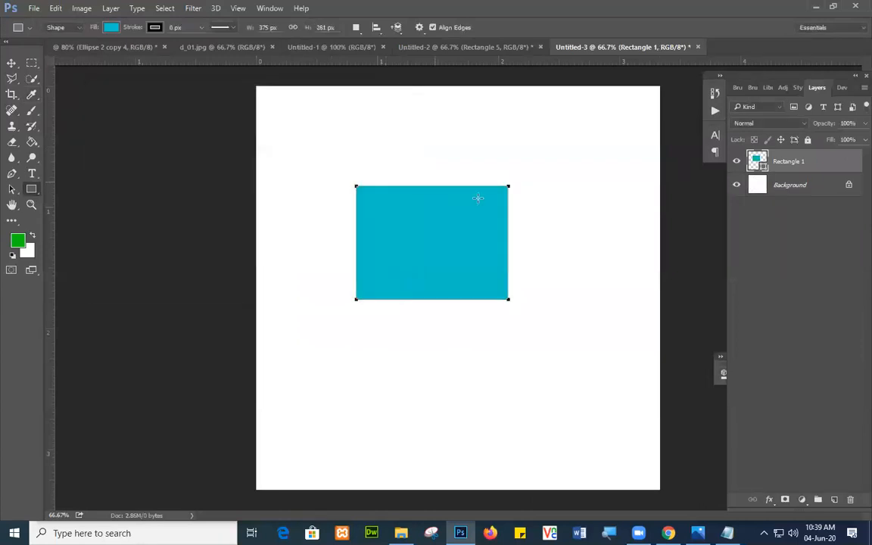
- Add an Outer Glow effect to the rectangle layer and choose a bright red as the glow colour
right_click(793, 166)
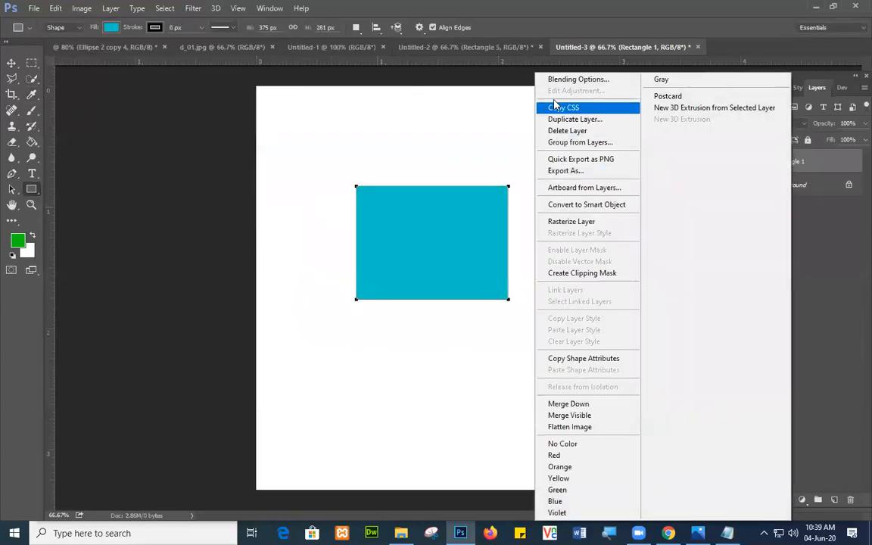
left_click(569, 80)
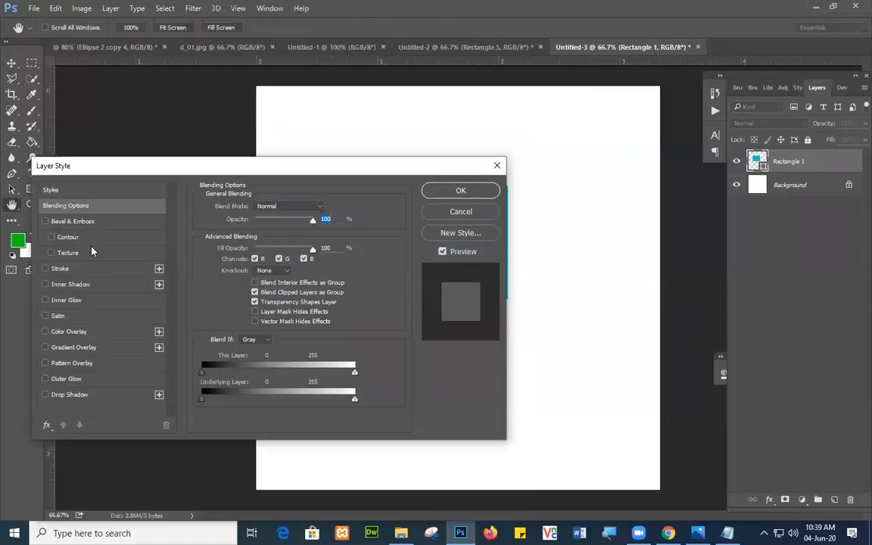
left_click(46, 379)
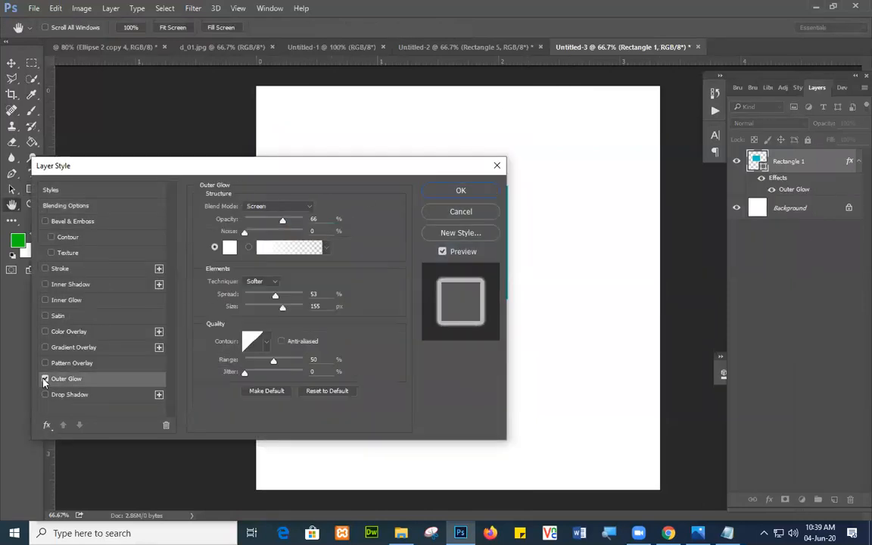
left_click(230, 249)
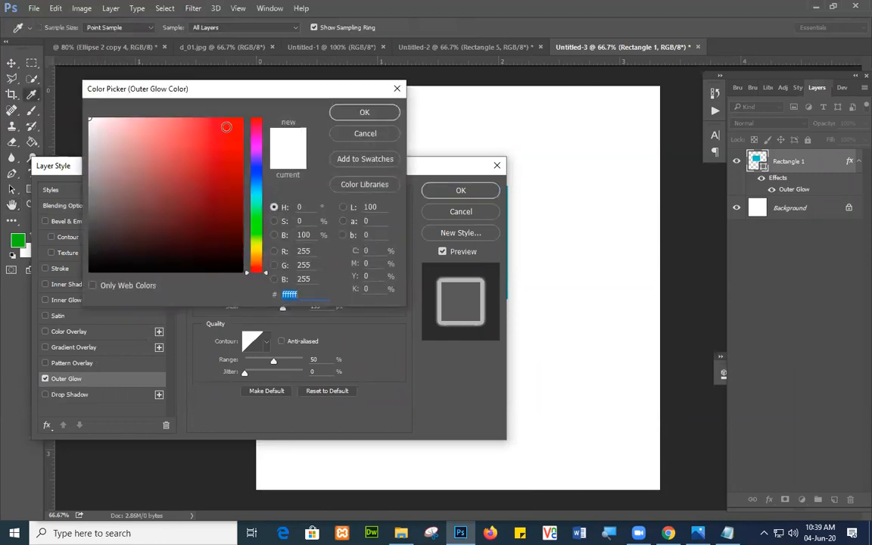
left_click(190, 118)
left_click(188, 126)
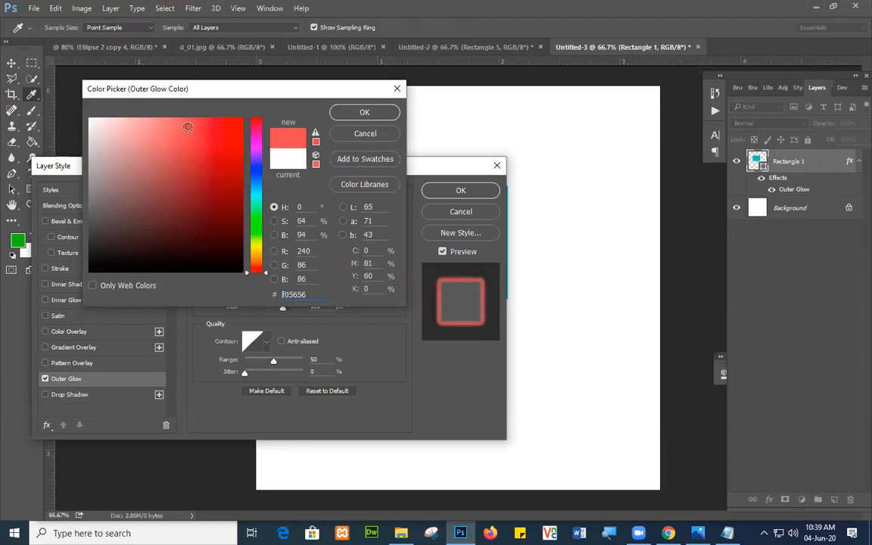
left_click(163, 126)
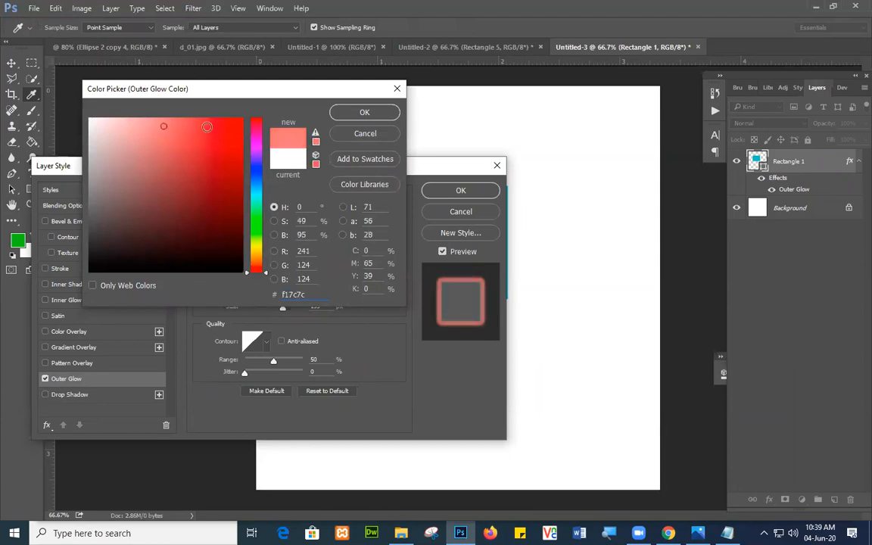
left_click(207, 126)
left_click(364, 113)
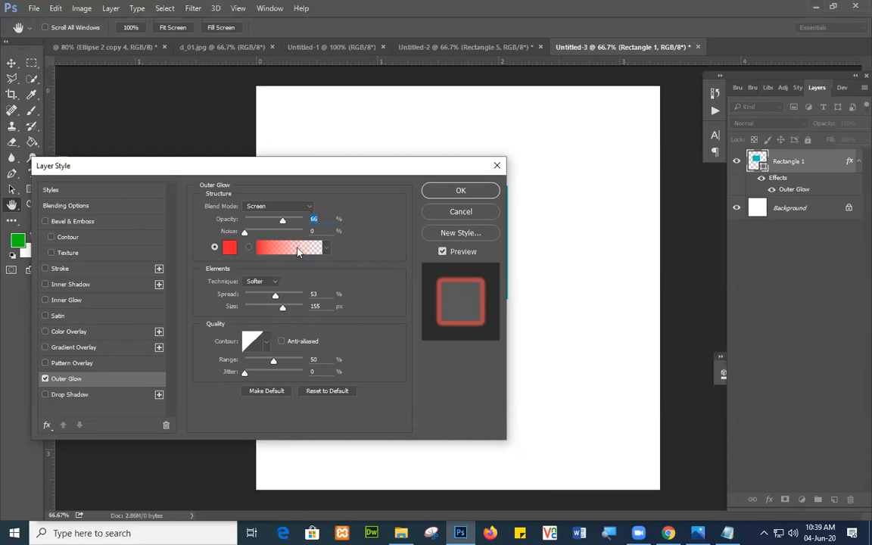
- Lower the outer glow's opacity to 61% and apply the layer style
left_click_drag(246, 234, 281, 224)
left_click(256, 221)
left_click_drag(414, 164, 529, 329)
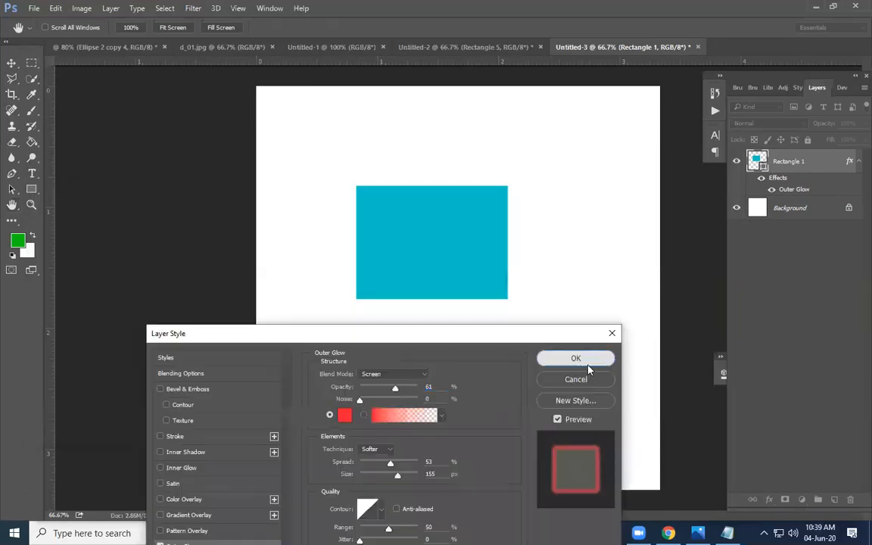
left_click(577, 359)
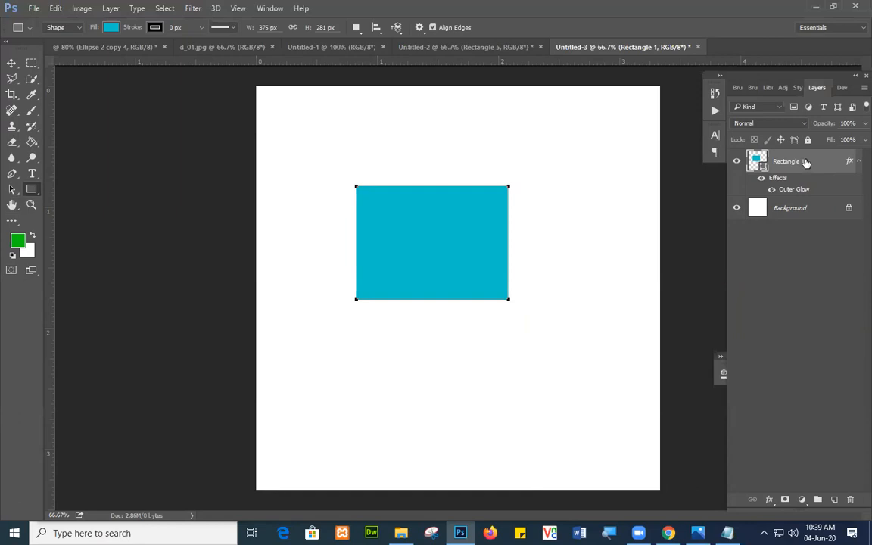
- Change the blend mode of the rectangle's outer glow to Normal
key("space")
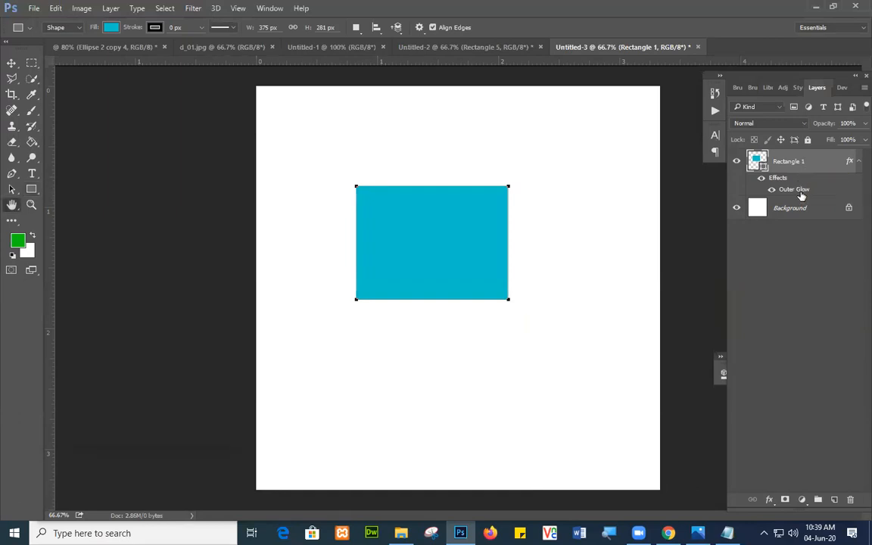
double_click(801, 191)
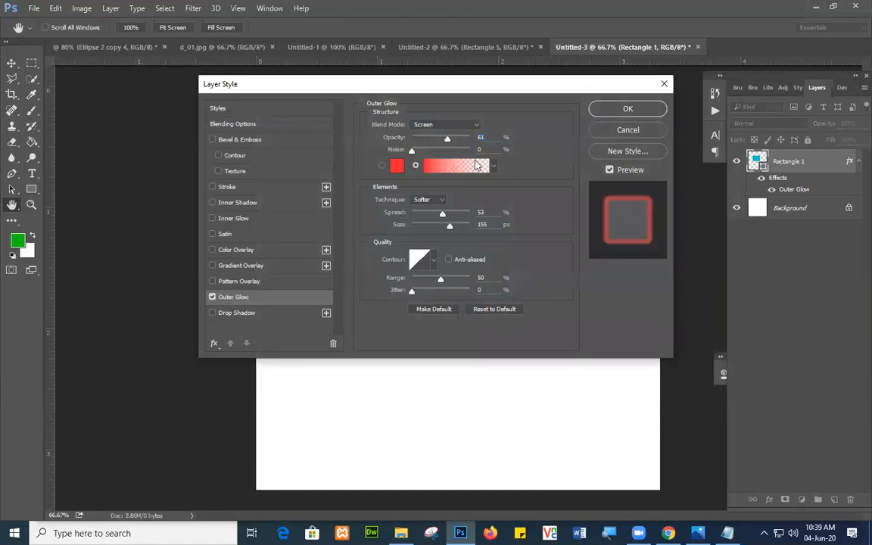
left_click(636, 107)
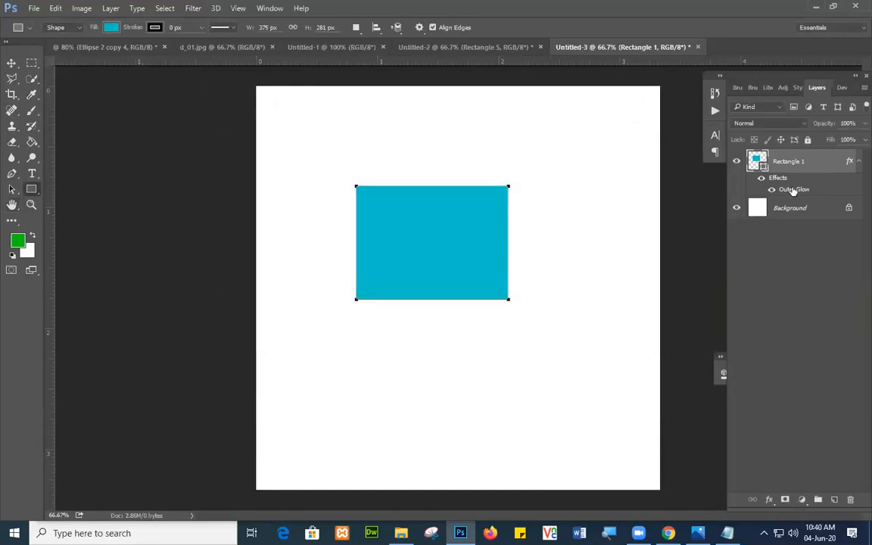
double_click(792, 190)
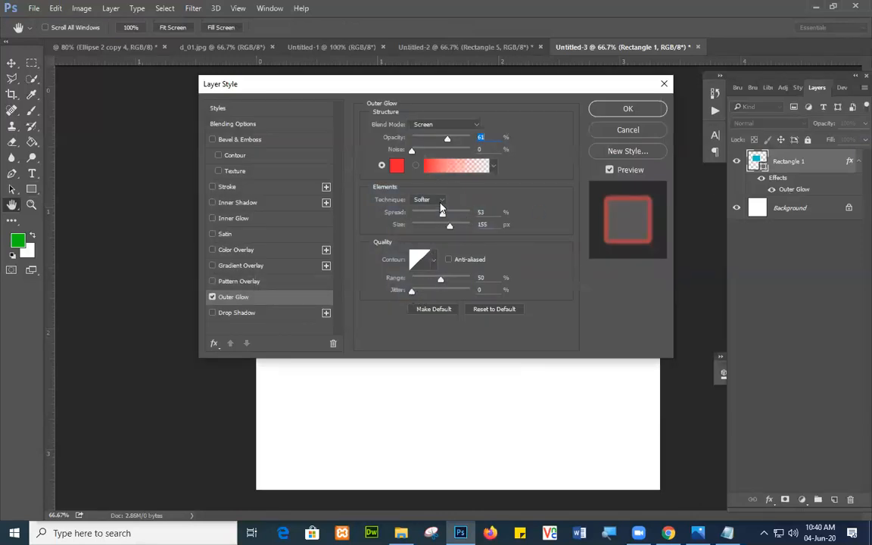
left_click(470, 126)
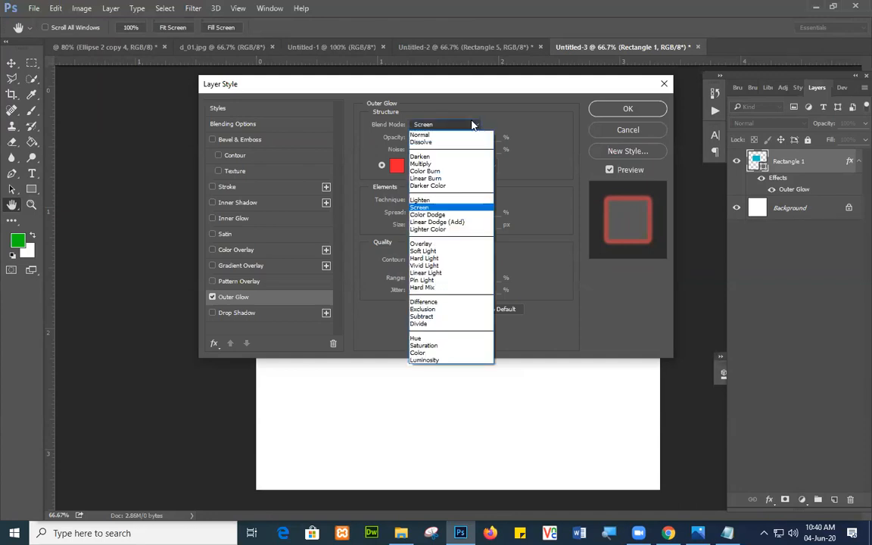
left_click(455, 134)
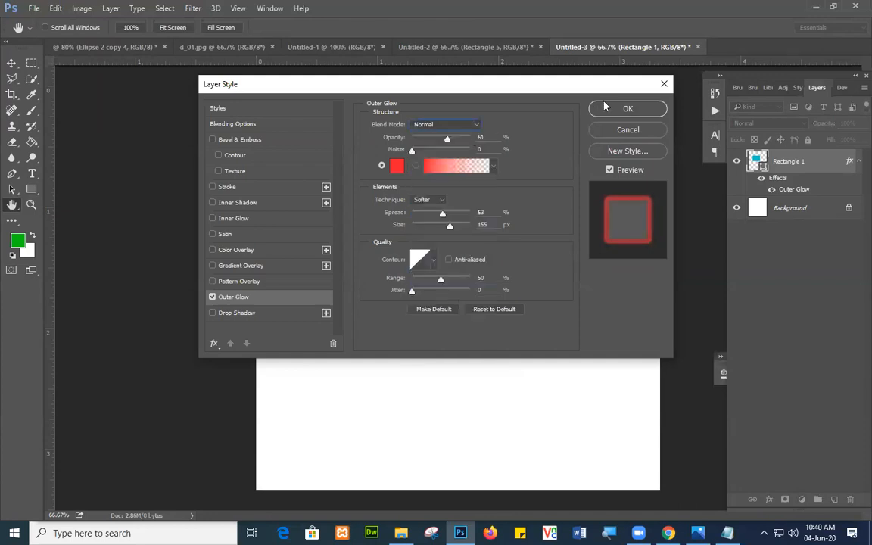
left_click(625, 108)
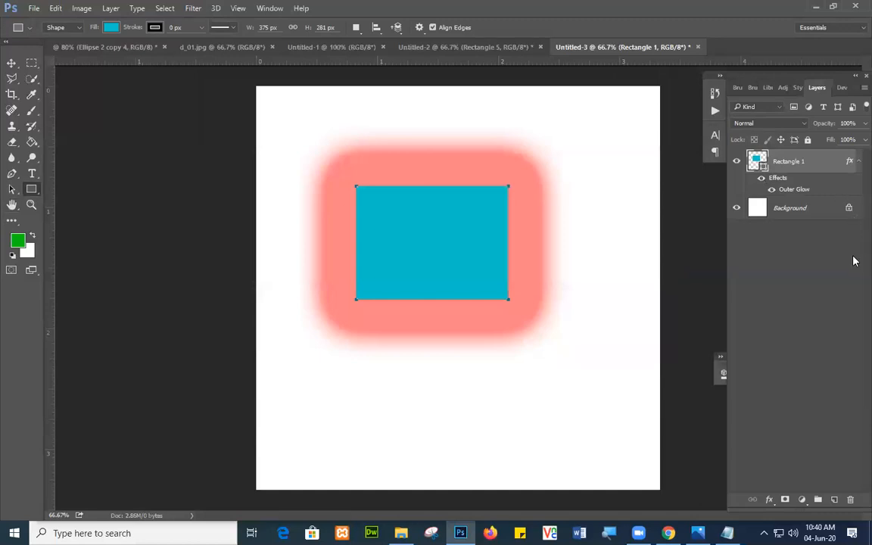
- Set the outer glow's spread to 48%, its size to 10 px and its range to 81%
double_click(797, 192)
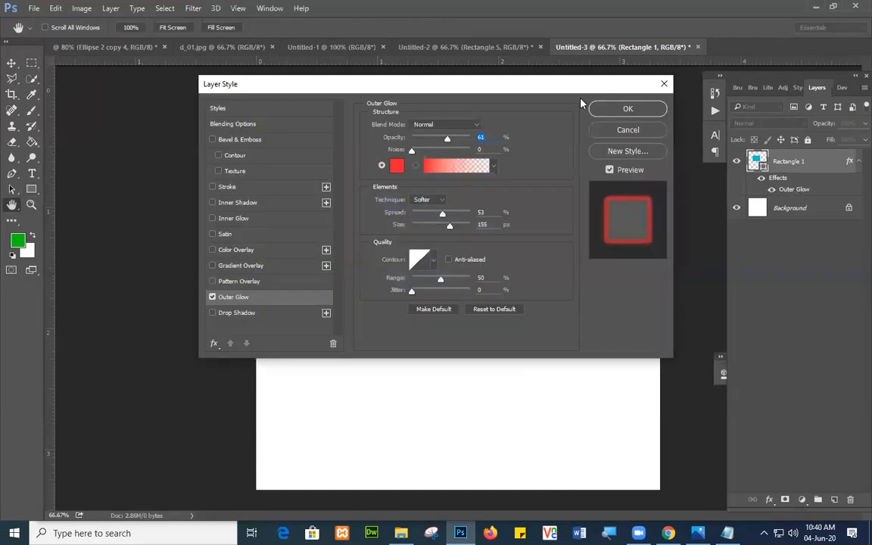
left_click_drag(581, 85, 595, 295)
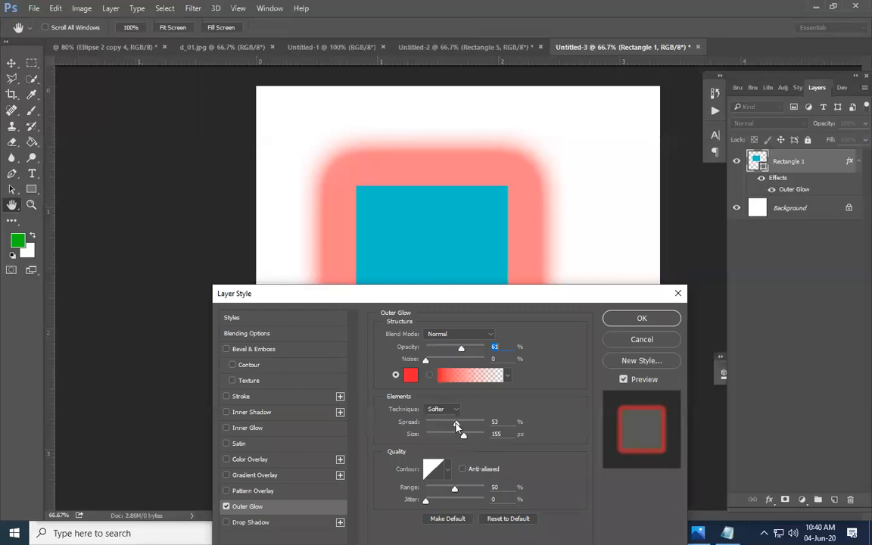
left_click_drag(457, 425, 430, 427)
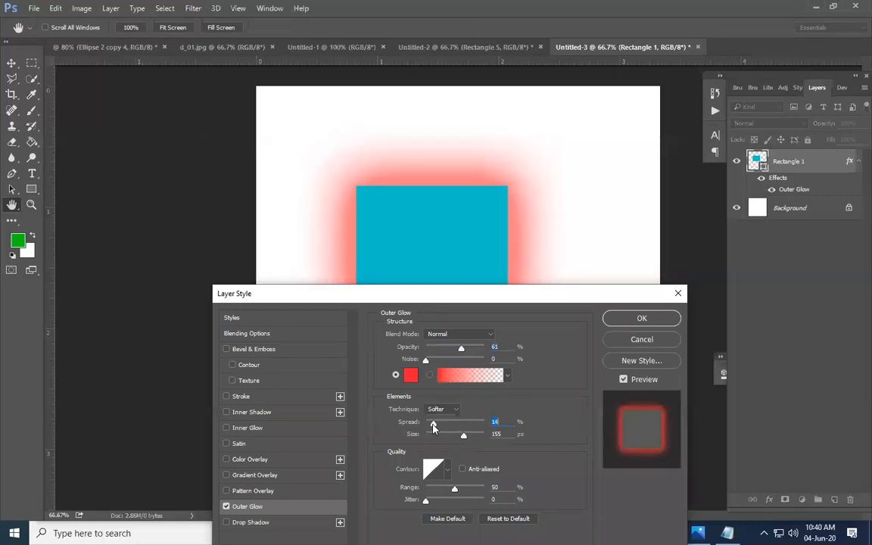
left_click_drag(461, 440, 434, 443)
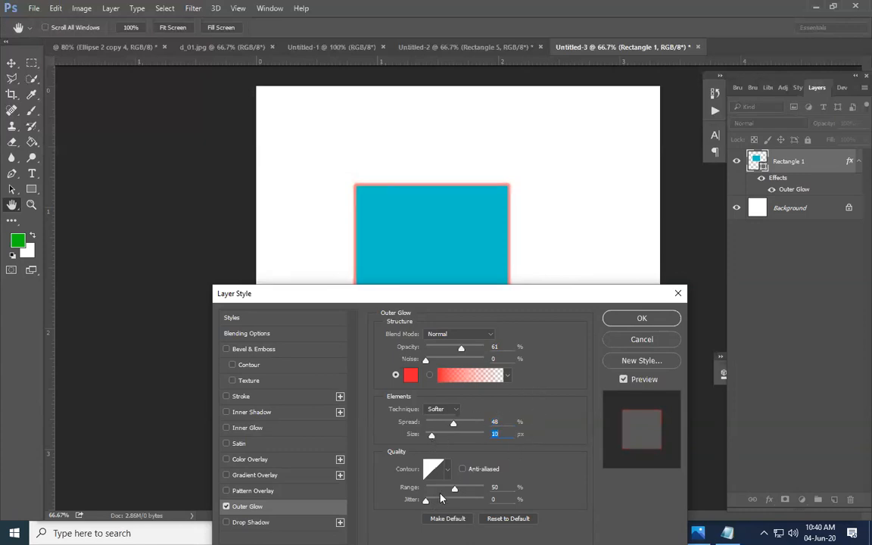
left_click_drag(456, 490, 473, 488)
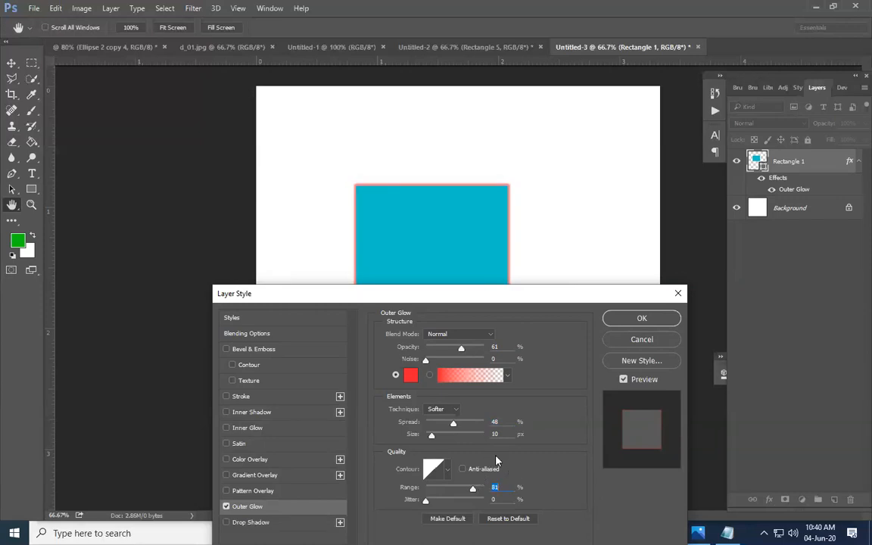
- Set the outer glow's opacity to 64%
left_click(463, 350)
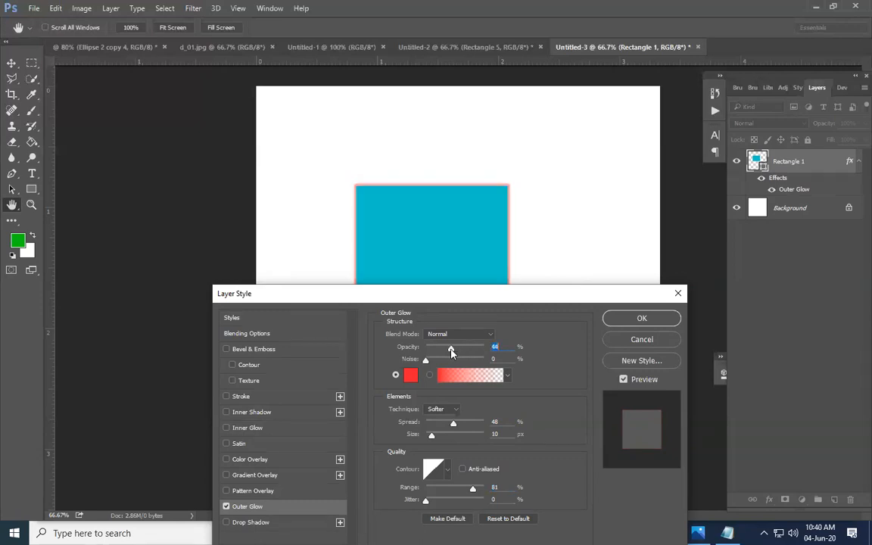
key("Up")
key("Up")
key("Up")
- Try the outer glow's noise at about 93%, return it to 0% and apply the layer style
left_click(425, 361)
left_click_drag(423, 362, 481, 365)
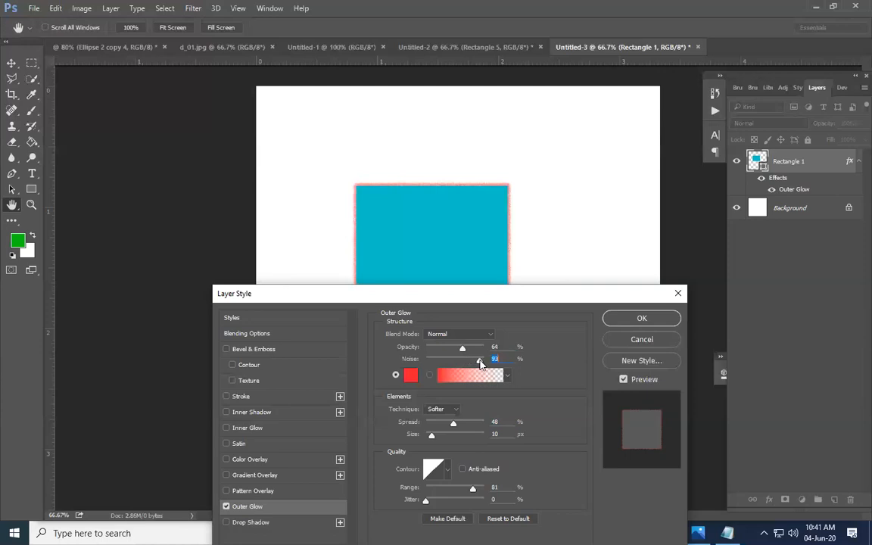
left_click_drag(480, 364, 423, 366)
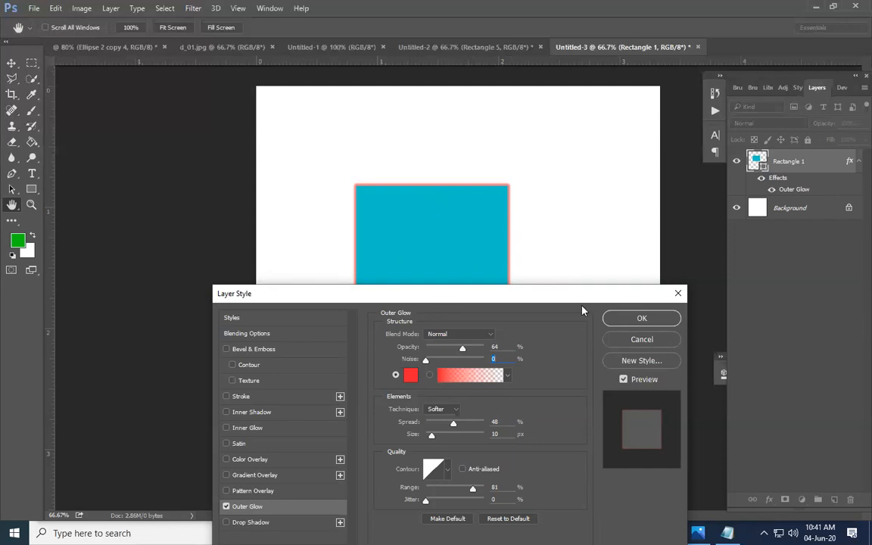
left_click(642, 319)
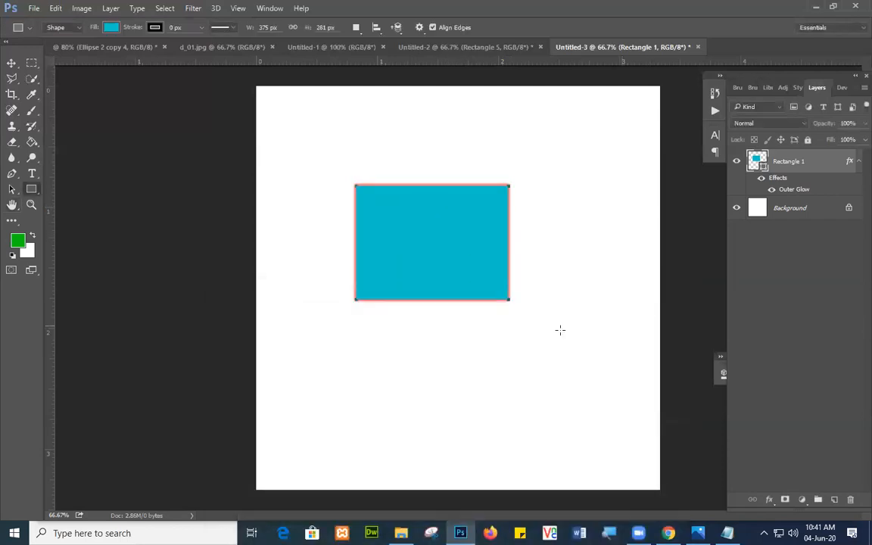
- Draw a rectangle about 274 × 248 px below the first one and add an Inner Glow effect to its layer
left_click_drag(374, 350, 485, 450)
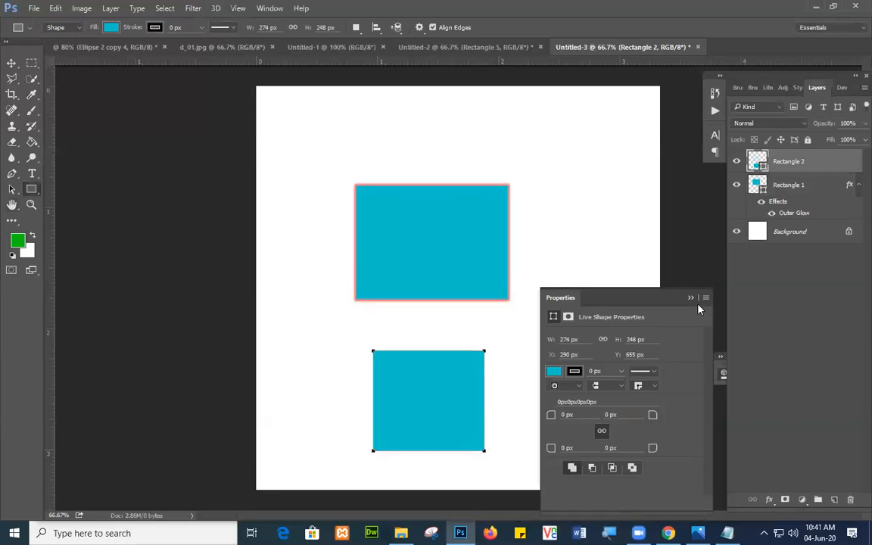
left_click(691, 298)
right_click(798, 161)
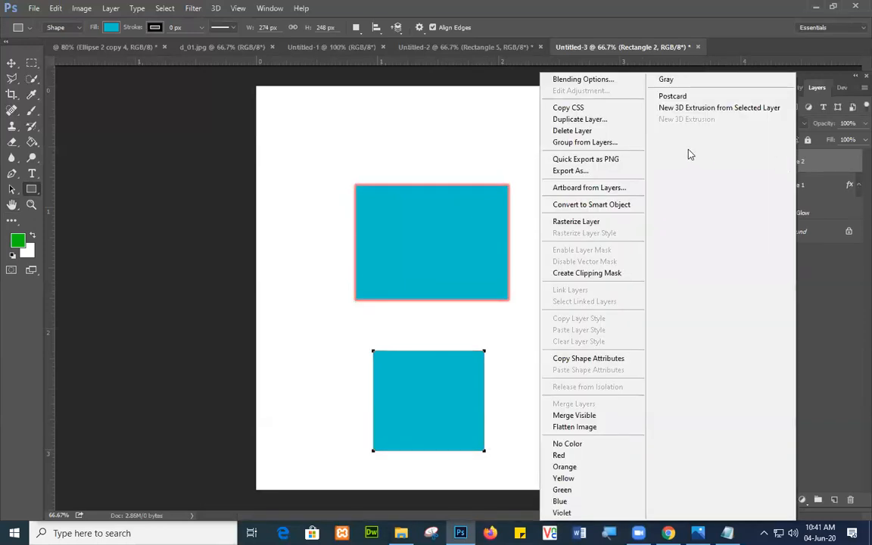
left_click(606, 80)
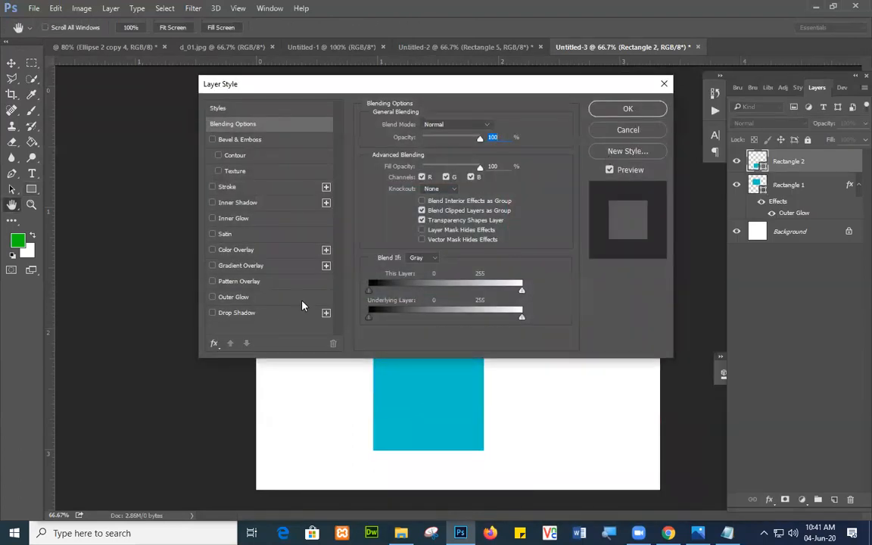
left_click(227, 220)
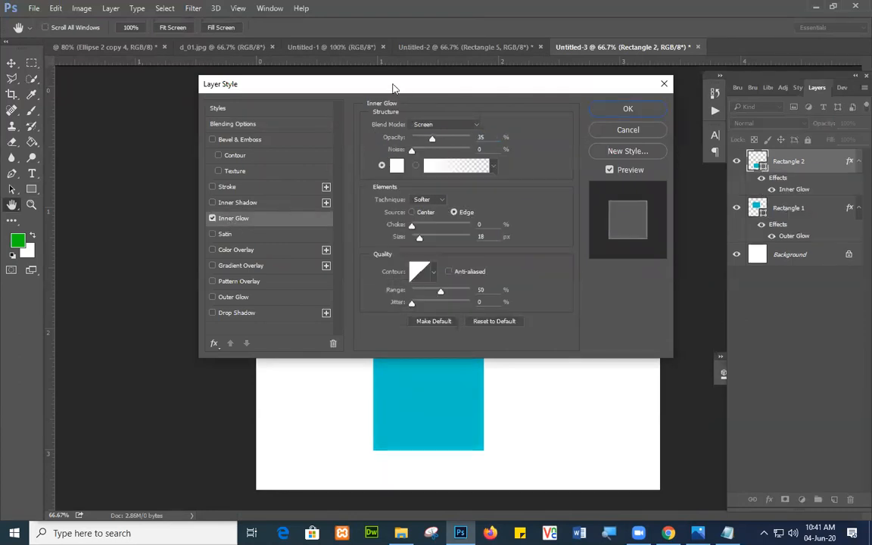
left_click_drag(391, 85, 234, 42)
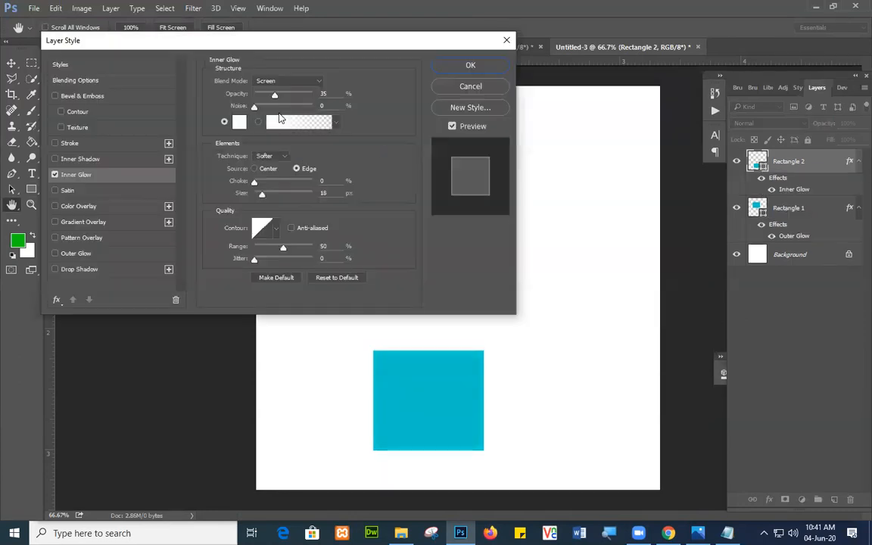
- Set the inner glow's color to red #e32d2d and its blend mode to Normal
left_click(235, 125)
left_click(212, 134)
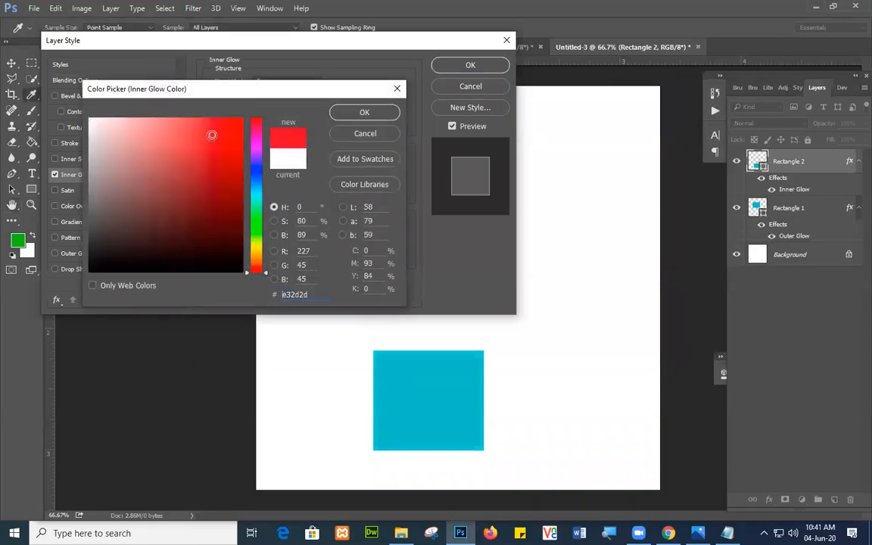
left_click(368, 115)
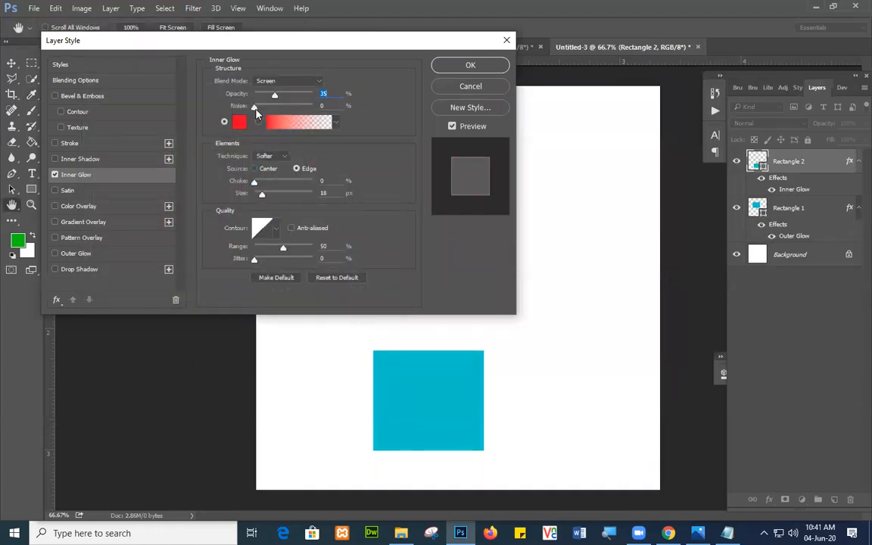
key("Tab")
left_click(293, 82)
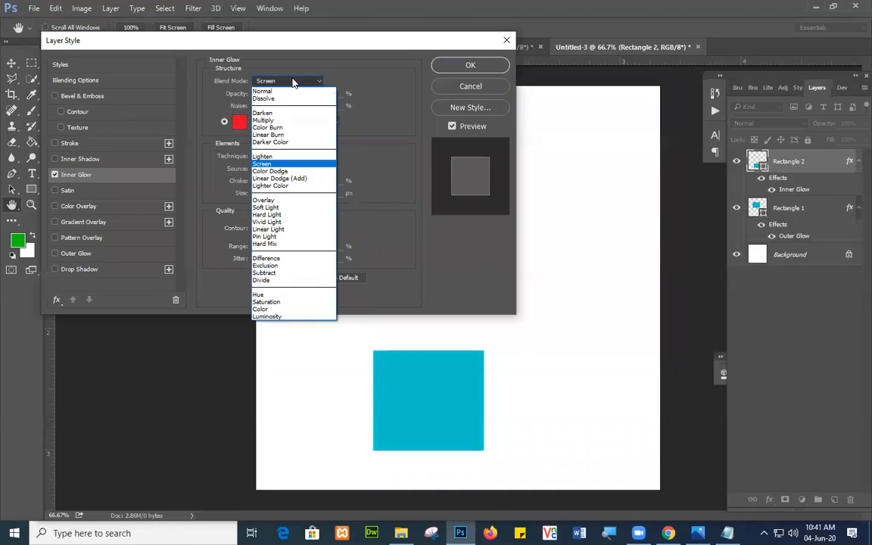
left_click(292, 89)
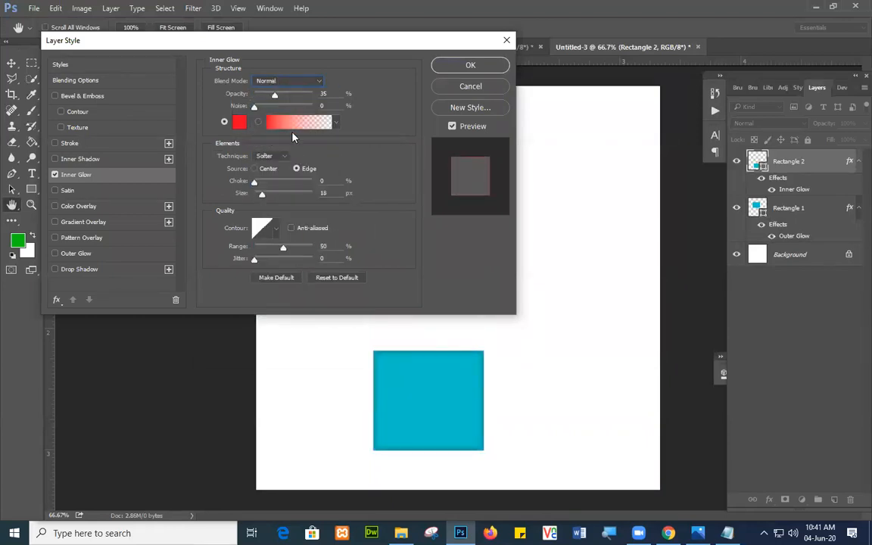
- Adjust the inner glow's opacity, enlarge its size and apply the layer style
left_click_drag(285, 99, 271, 103)
mouse_move(267, 198)
left_mouse_down()
mouse_move(334, 196)
mouse_move(263, 213)
left_mouse_up()
left_click_drag(261, 212, 265, 211)
left_click(471, 66)
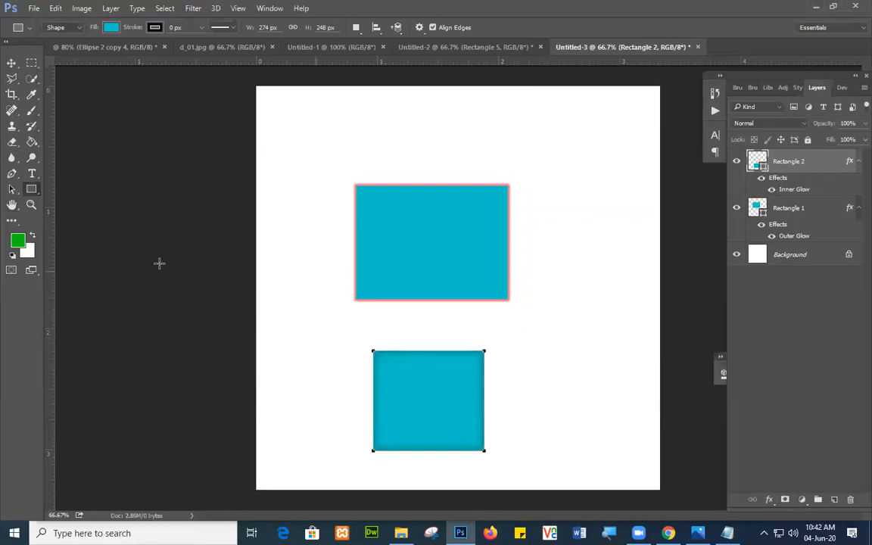
- Draw a third rectangle about 232 × 191 px beside the red-glowing one and add a Stroke effect to its layer
left_click_drag(548, 217, 643, 295)
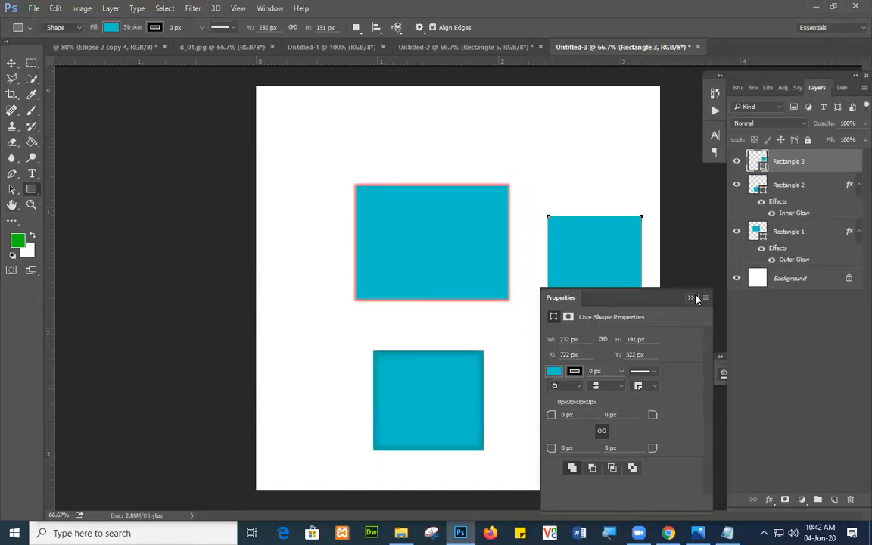
left_click(697, 299)
right_click(773, 167)
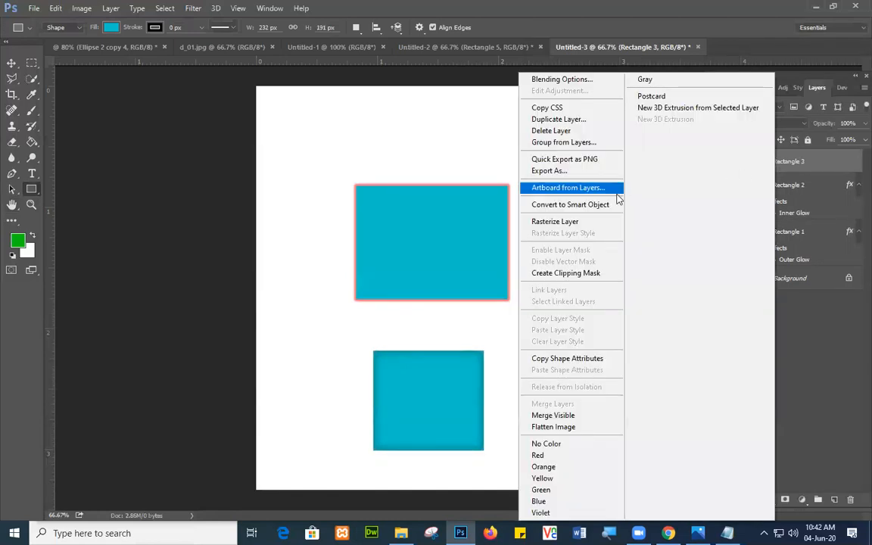
left_click(556, 80)
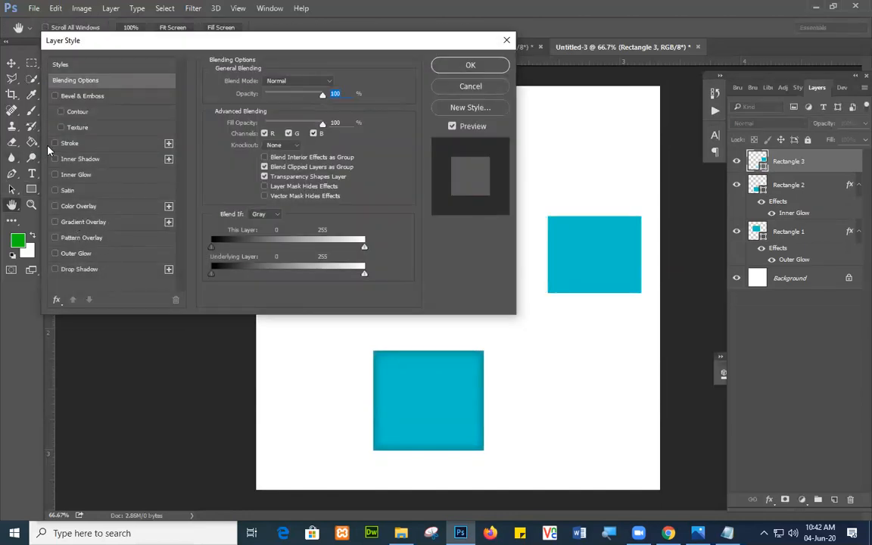
left_click(55, 143)
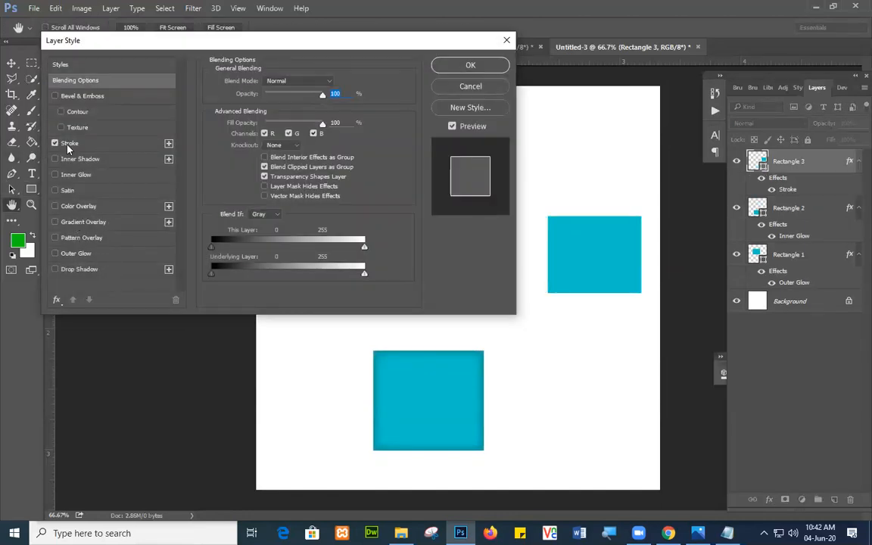
left_click(94, 145)
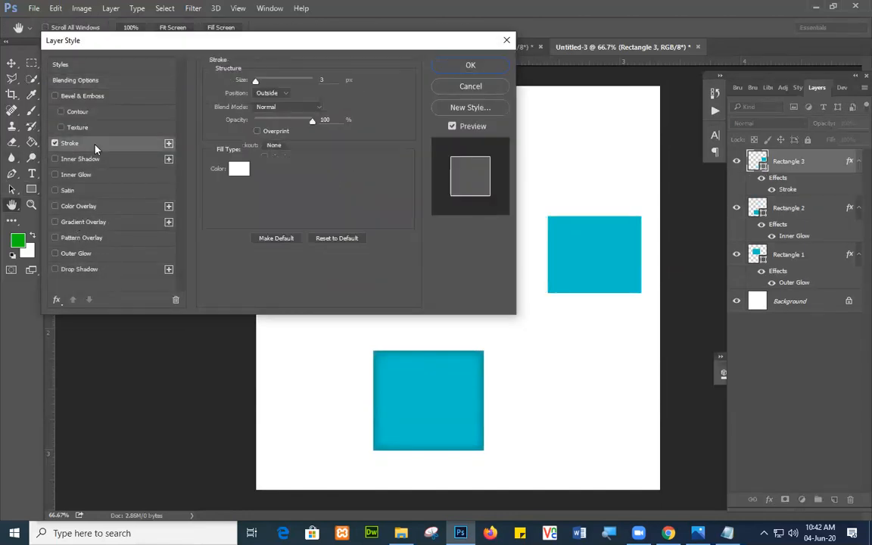
- Change the third rectangle's stroke color to a very dark brown and apply the layer style
left_click(238, 169)
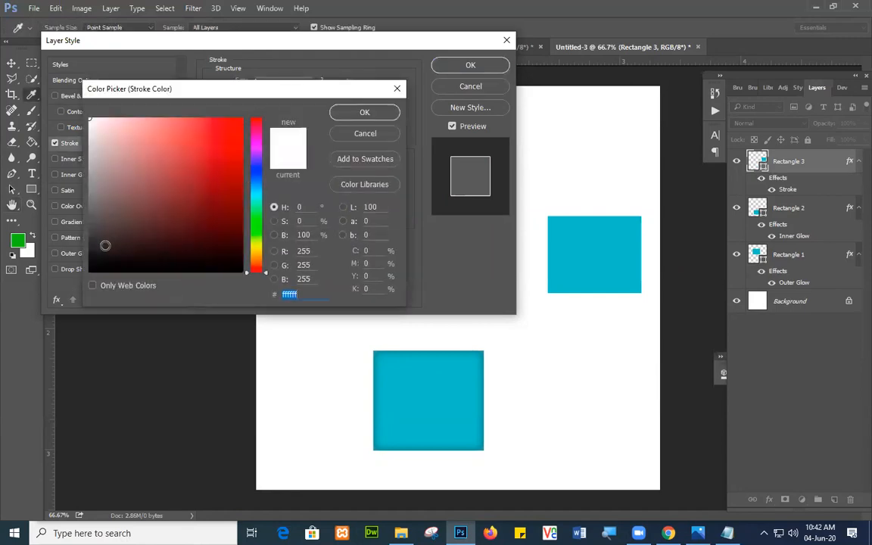
left_click(104, 247)
left_click(359, 113)
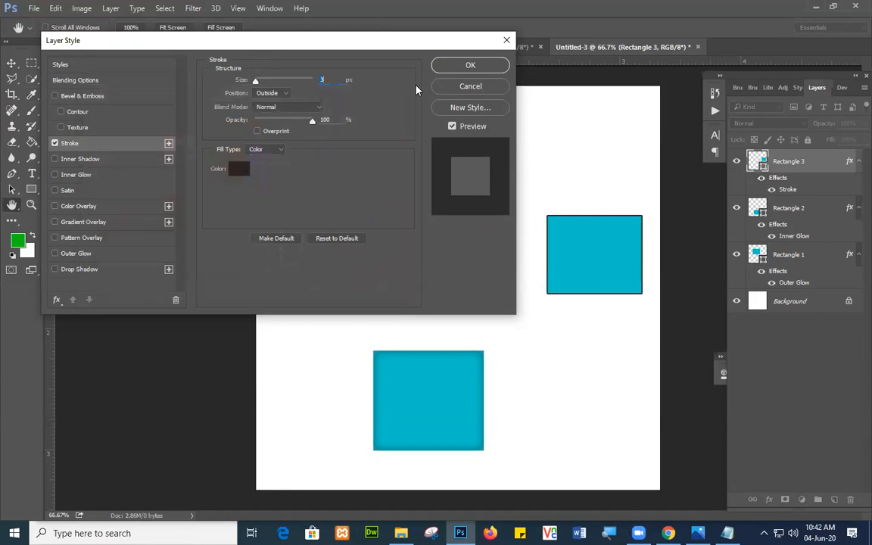
left_click(453, 67)
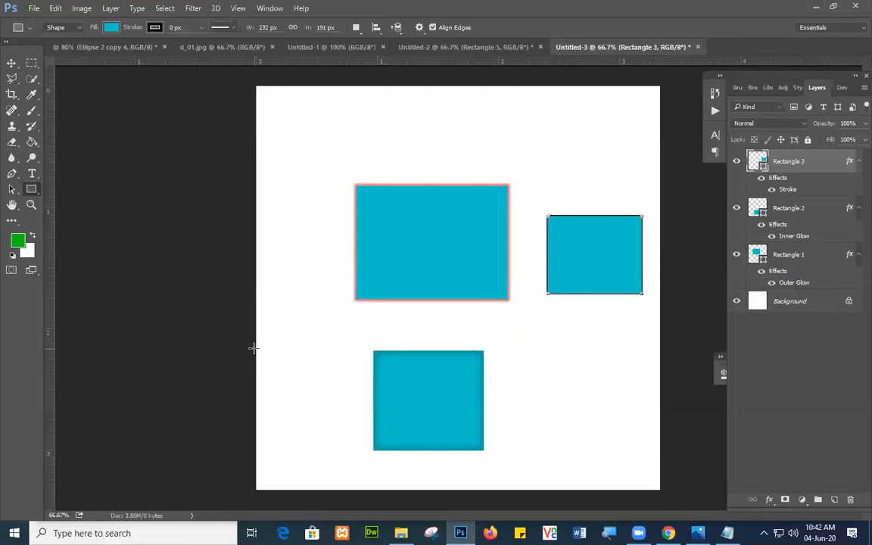
- Switch to the info note in Notepad, add the line "blending options" at its end and return to Photoshop
left_click(727, 533)
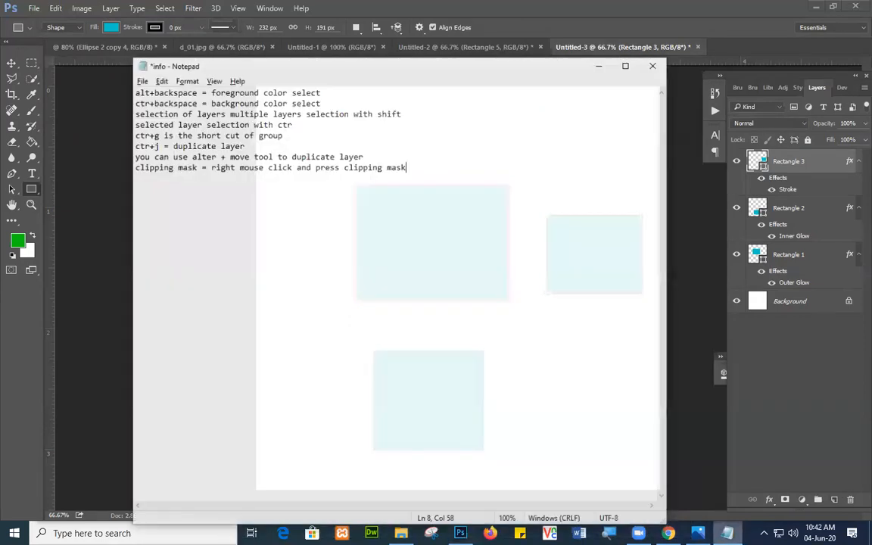
key("Return")
type("blending options")
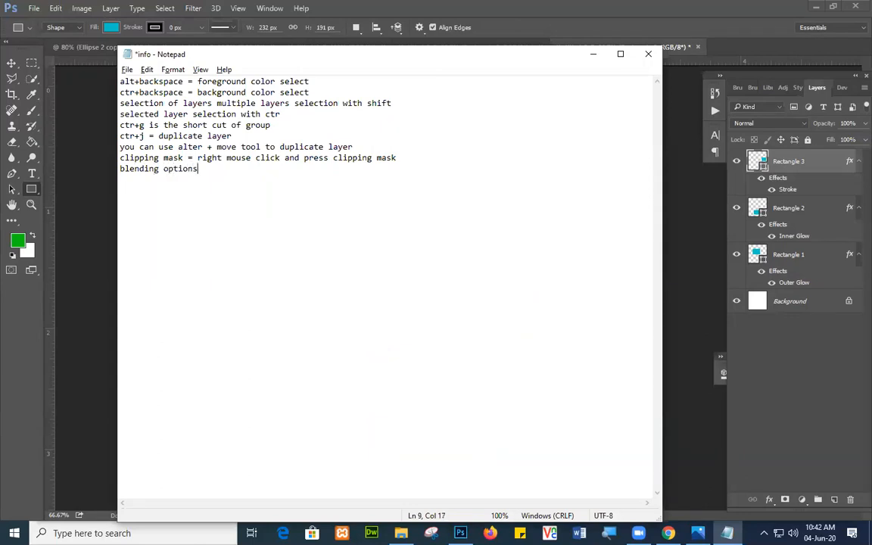
key("Return")
left_click(594, 54)
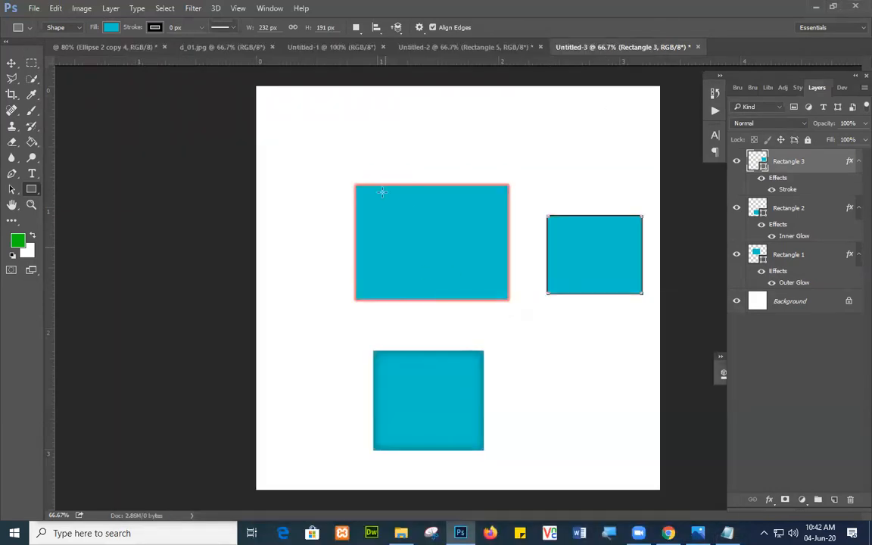